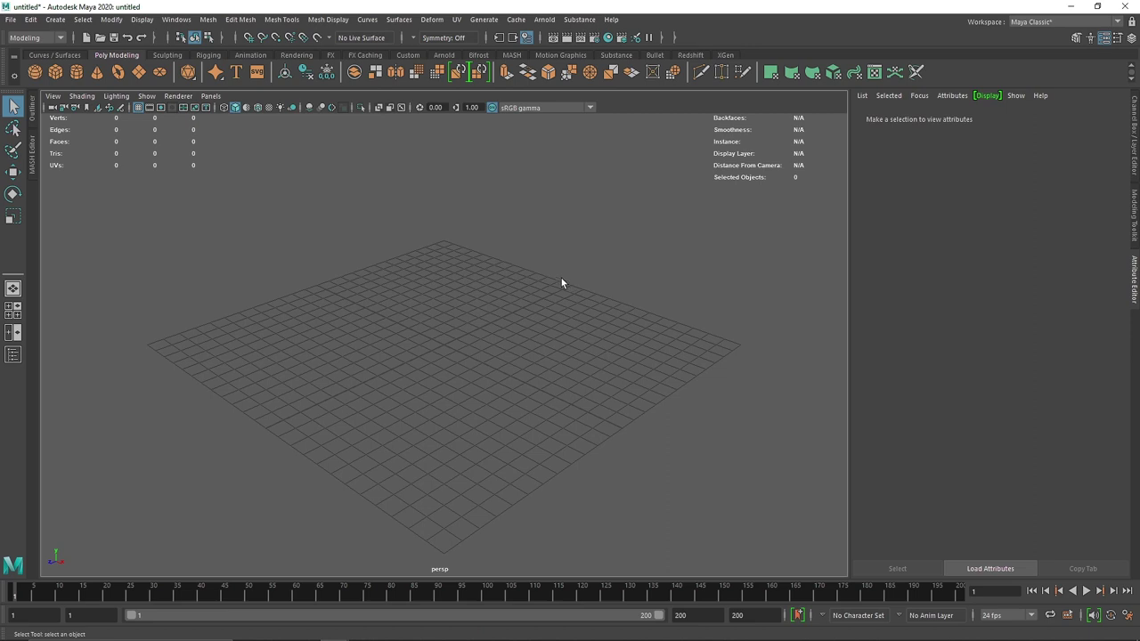
Switch the menu set to FX and look through the Fields/Solvers, nCloth and nConstraint commands
{"action": "left_click", "coordinate": [36, 37]}
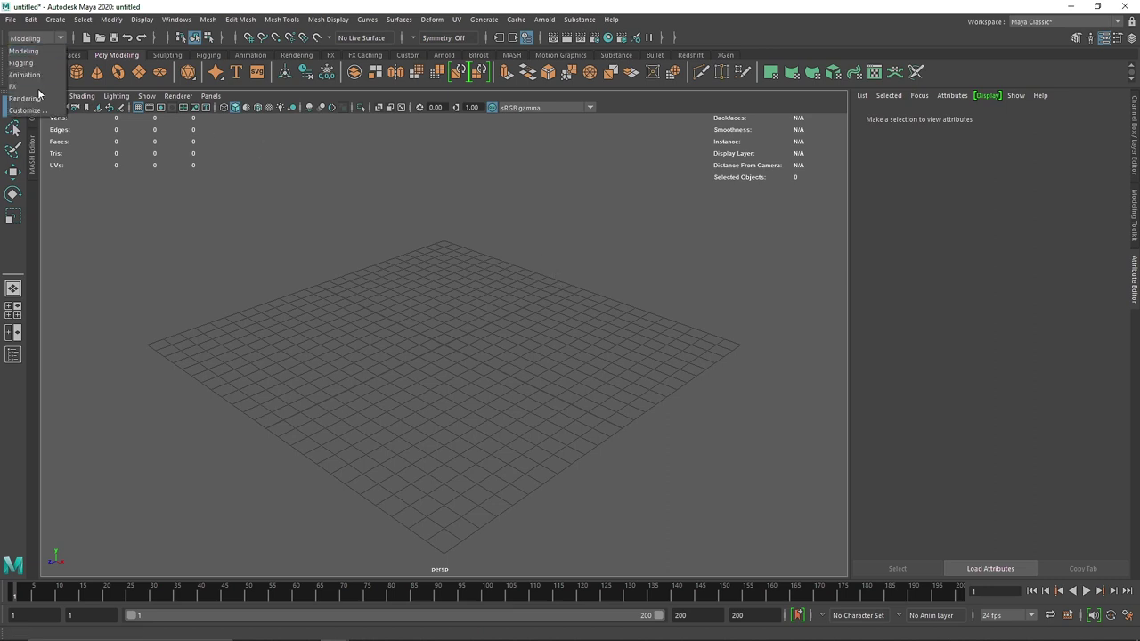
{"action": "left_click", "coordinate": [27, 88]}
{"action": "left_click", "coordinate": [418, 19]}
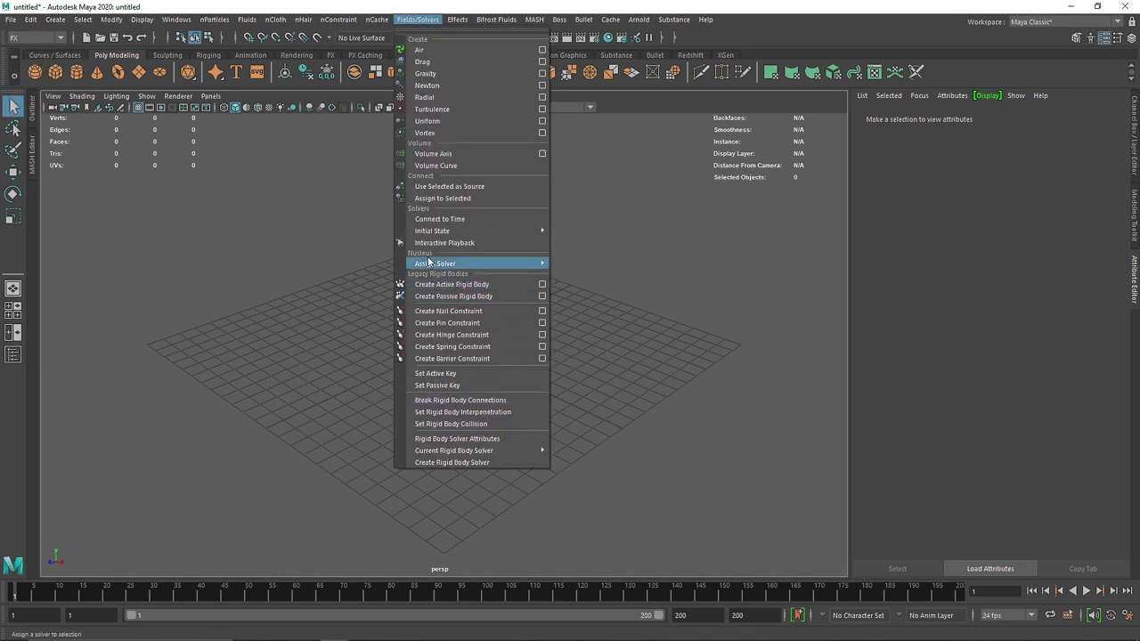
{"action": "left_click", "coordinate": [276, 20]}
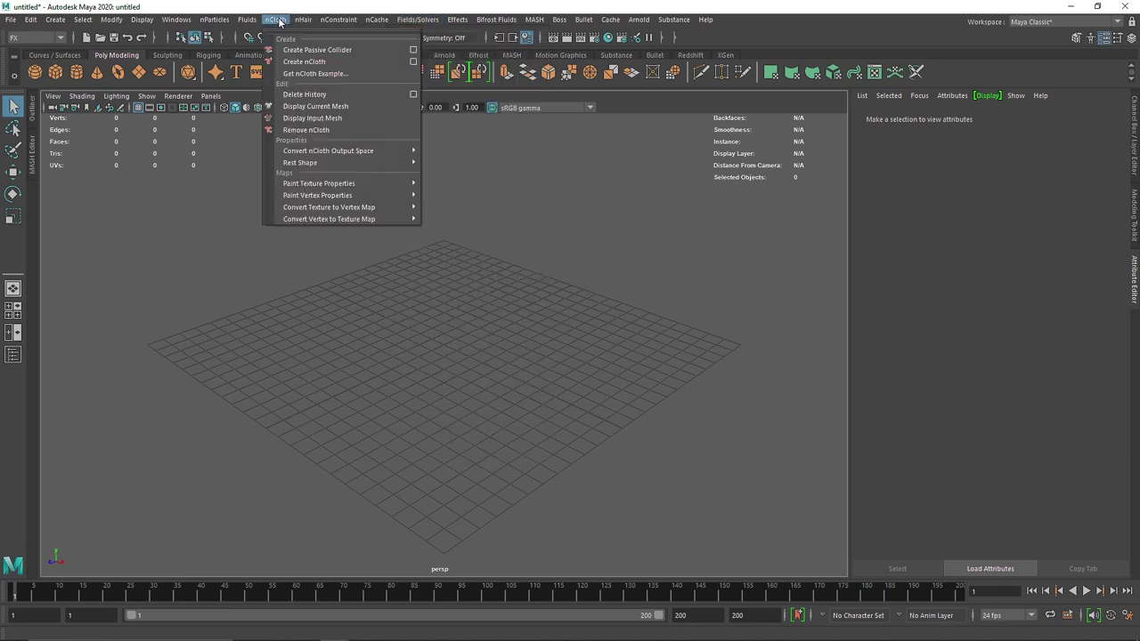
{"action": "mouse_move", "coordinate": [329, 22]}
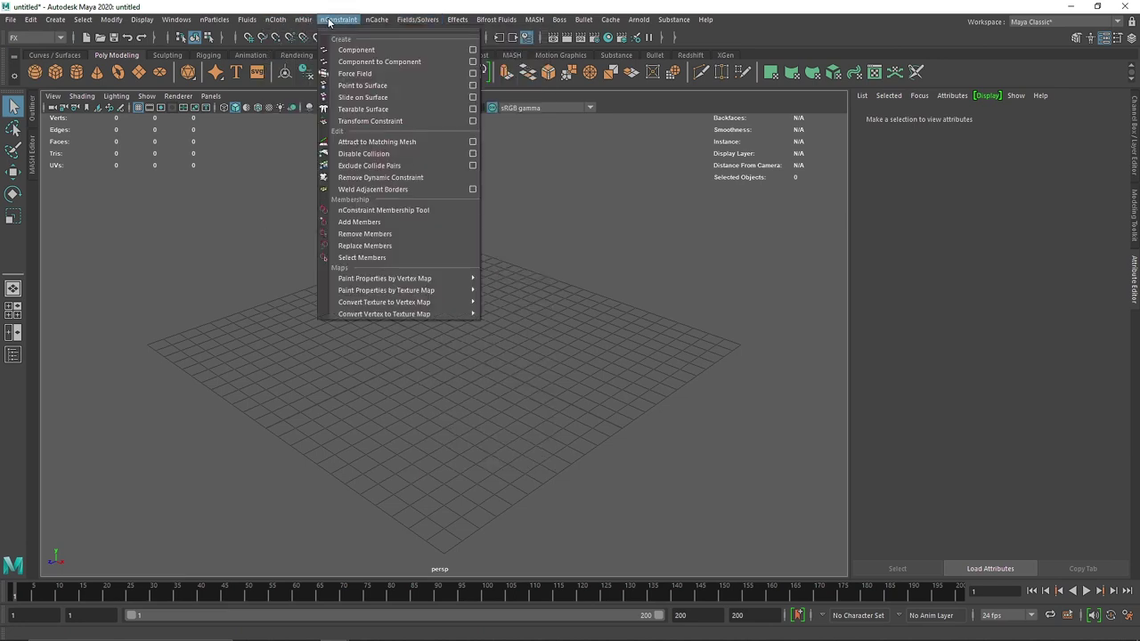
{"action": "left_click", "coordinate": [323, 187]}
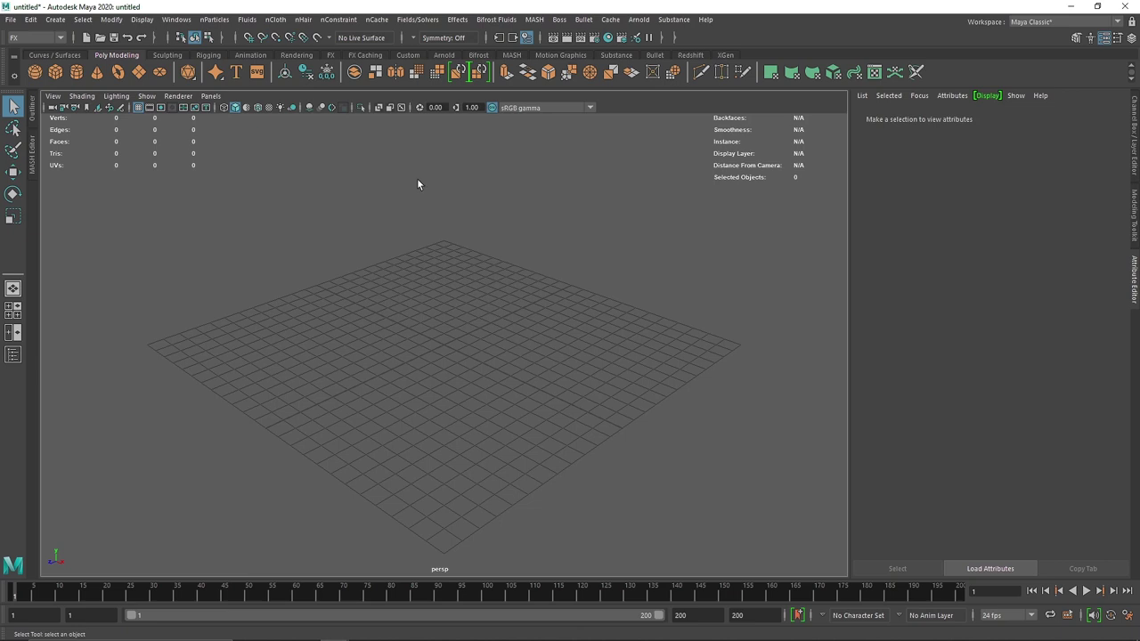
Check in the Plug-in Manager whether bullet.mll is loaded and set to auto load
{"action": "left_click", "coordinate": [171, 22]}
{"action": "mouse_move", "coordinate": [236, 133]}
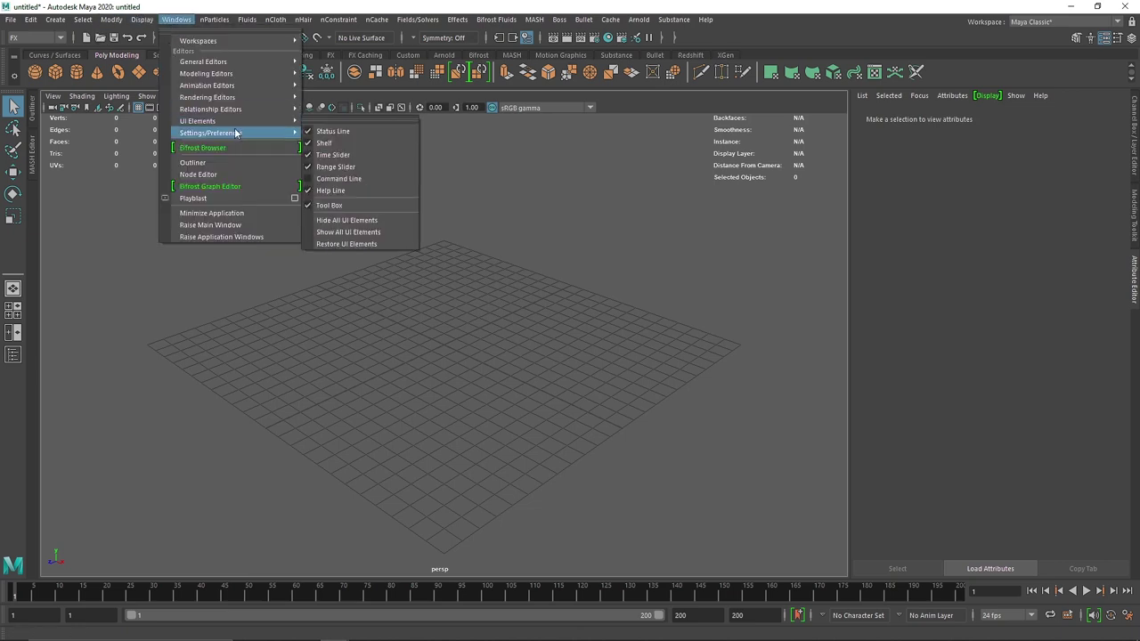
{"action": "left_click", "coordinate": [358, 222]}
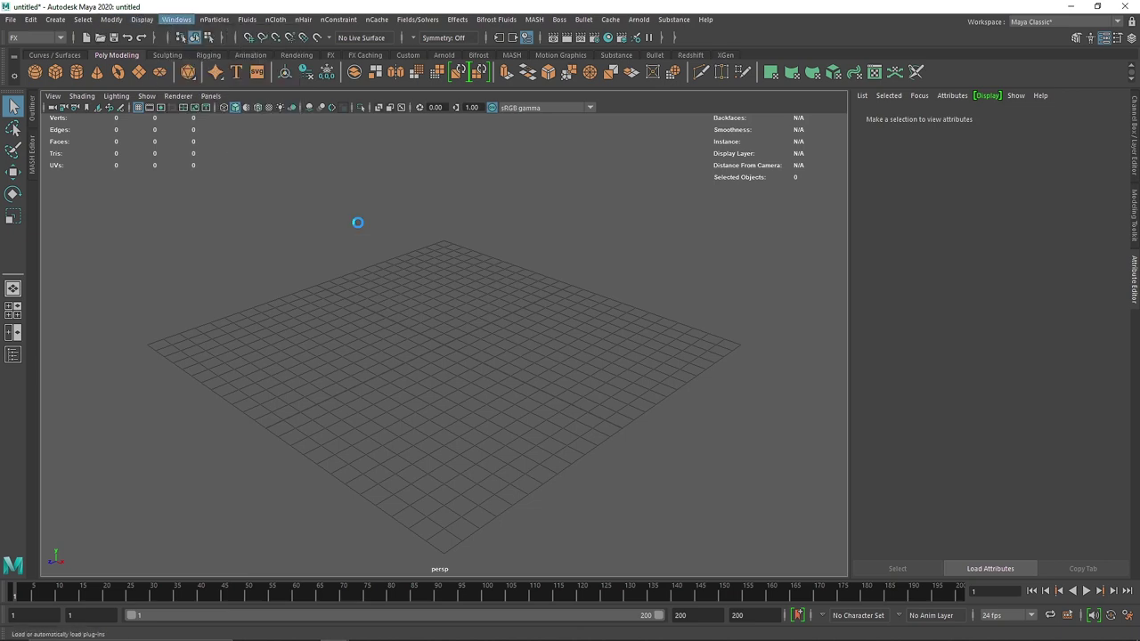
{"action": "scroll", "coordinate": [638, 250], "scroll_direction": "down", "scroll_amount": 1}
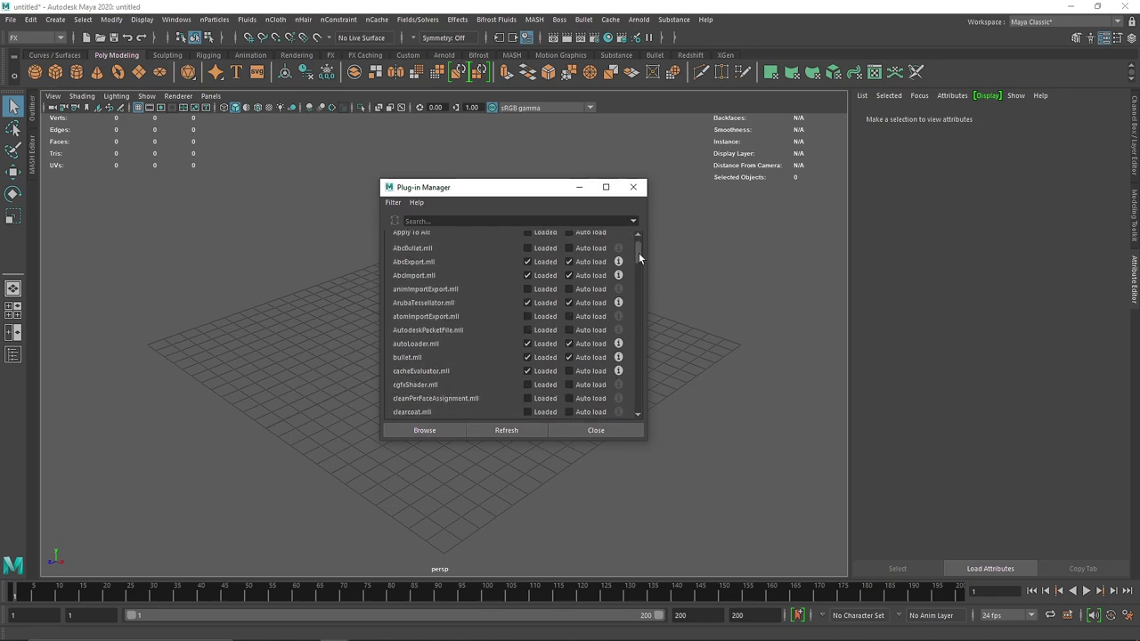
{"action": "scroll", "coordinate": [639, 252], "scroll_direction": "down", "scroll_amount": 1}
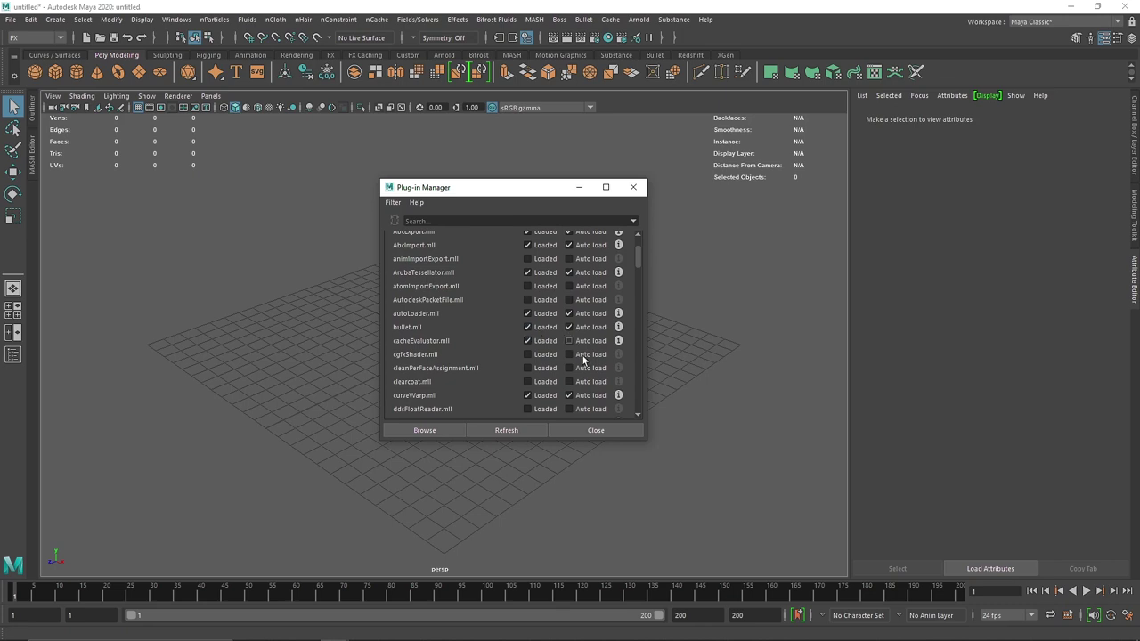
{"action": "left_click", "coordinate": [594, 431]}
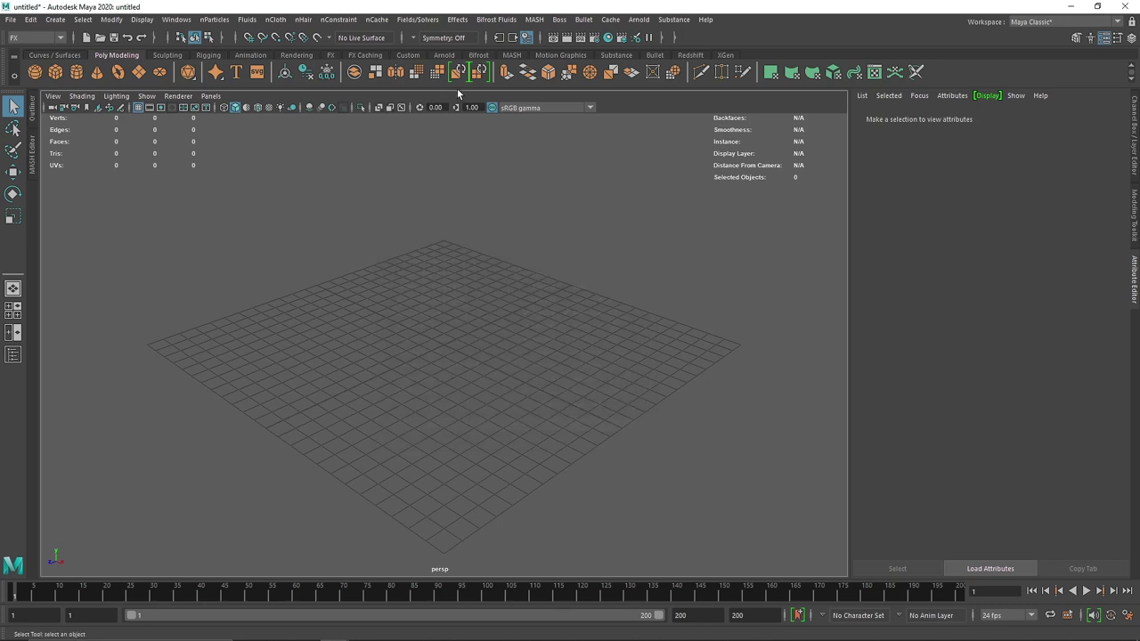
Examine the commands and shelf tools available for Bullet physics
{"action": "left_click", "coordinate": [583, 19]}
{"action": "left_click", "coordinate": [584, 19]}
{"action": "left_click", "coordinate": [584, 20]}
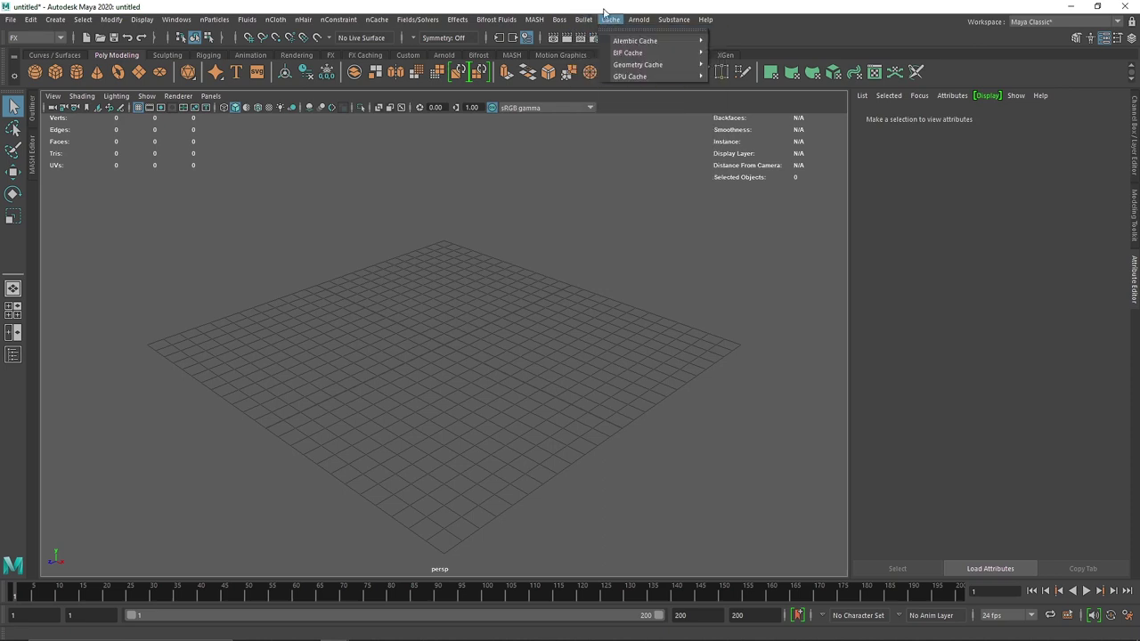
{"action": "left_click", "coordinate": [34, 38]}
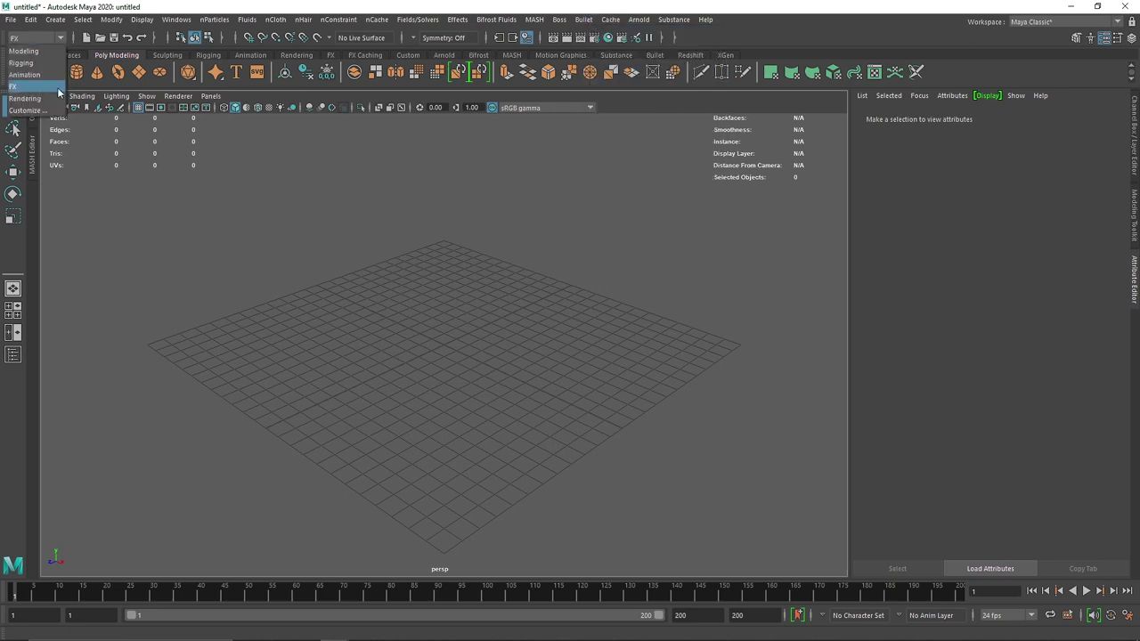
{"action": "left_click", "coordinate": [584, 20]}
{"action": "left_click", "coordinate": [583, 19]}
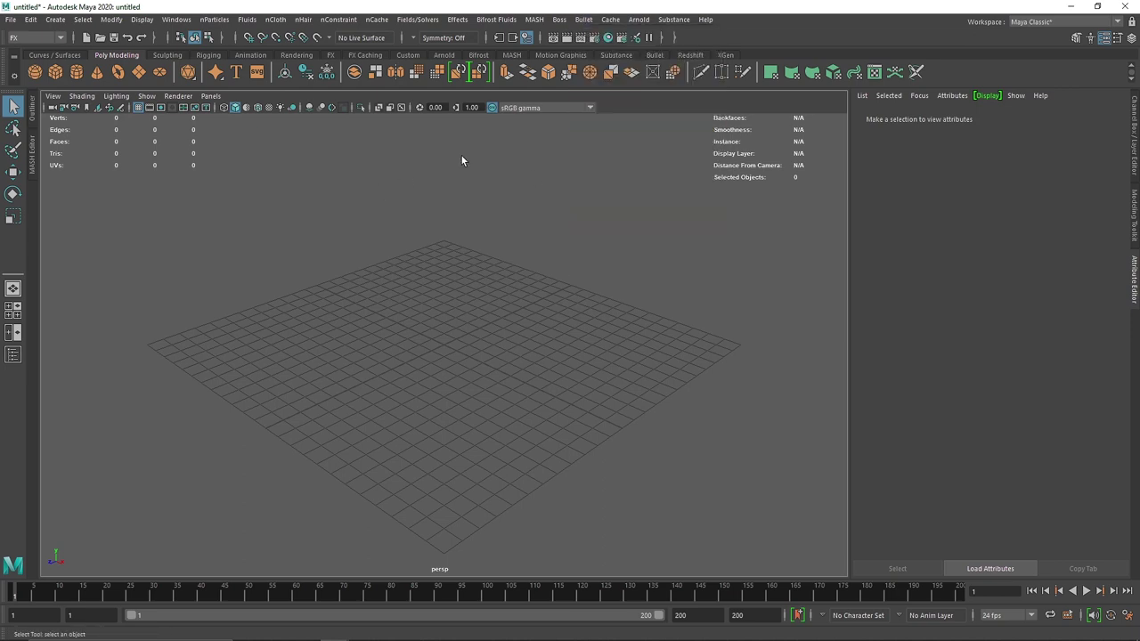
{"action": "left_click", "coordinate": [656, 55]}
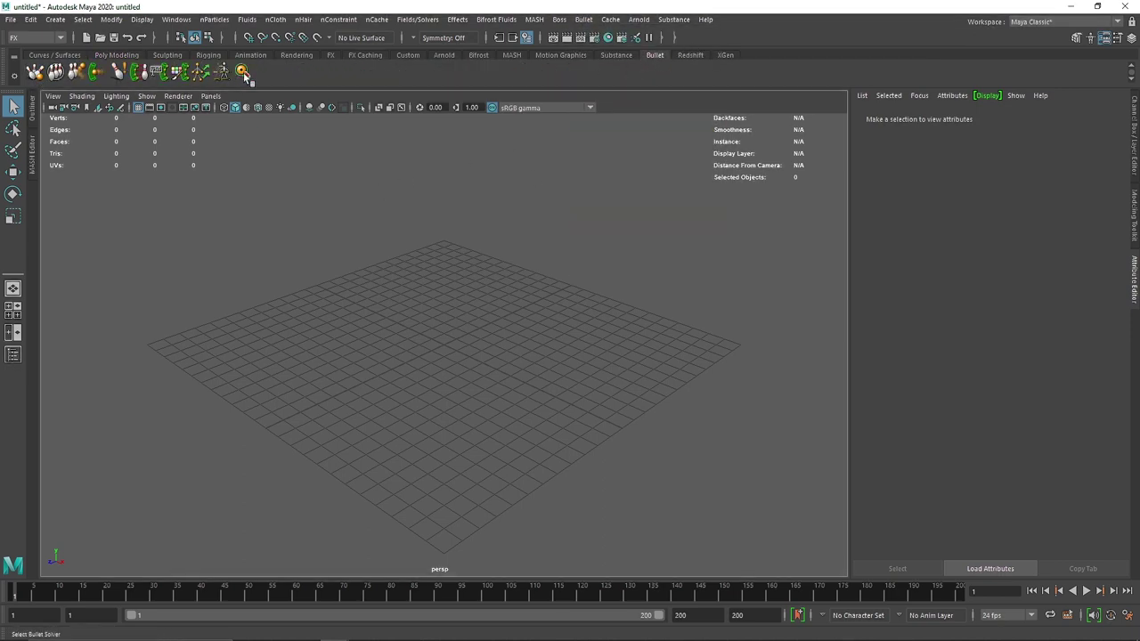
{"action": "left_click", "coordinate": [117, 55]}
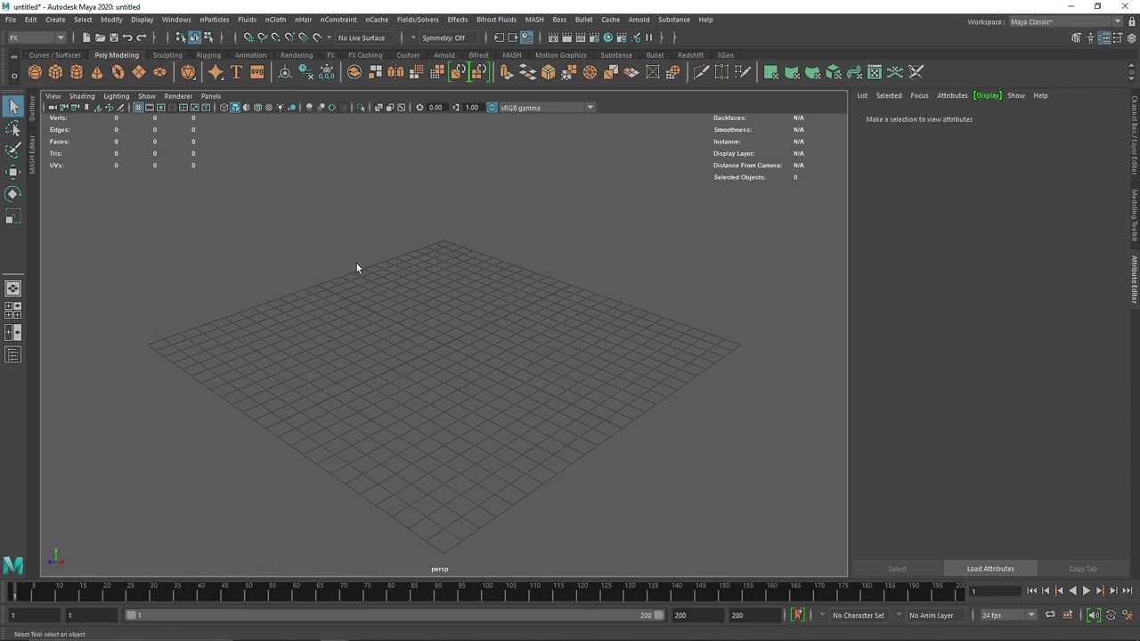
Create a polygon plane at the origin, scale it uniformly to about 24.8 as a ground, and hide the grid
{"action": "left_click_drag", "start_coordinate": [354, 282], "coordinate": [458, 353], "text": "alt"}
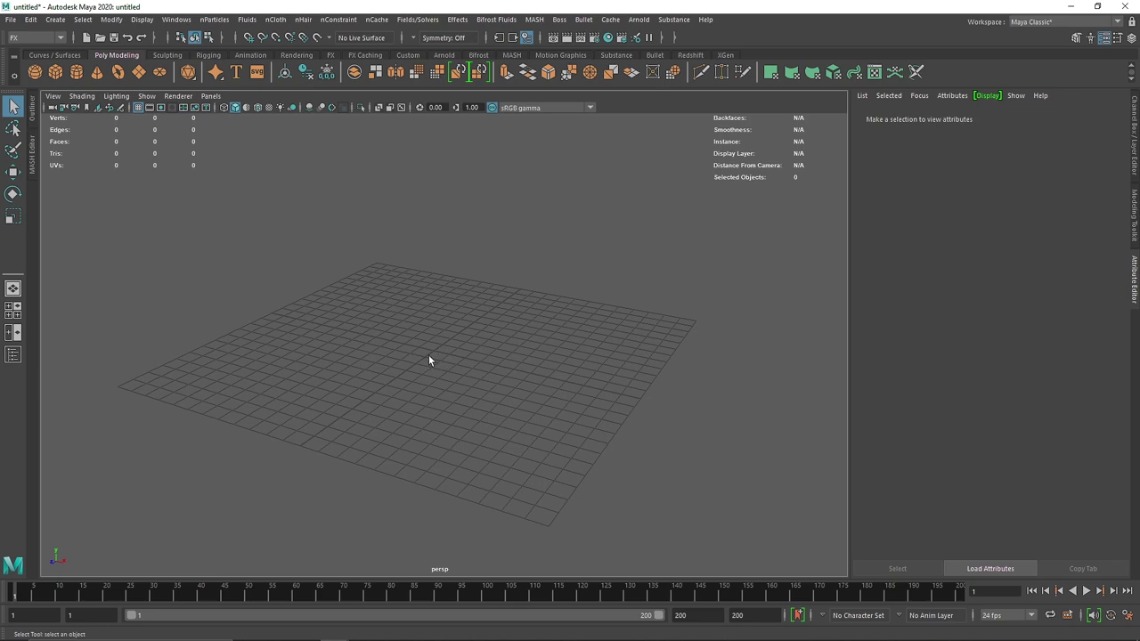
{"action": "left_click_drag", "start_coordinate": [430, 356], "coordinate": [477, 337], "text": "alt"}
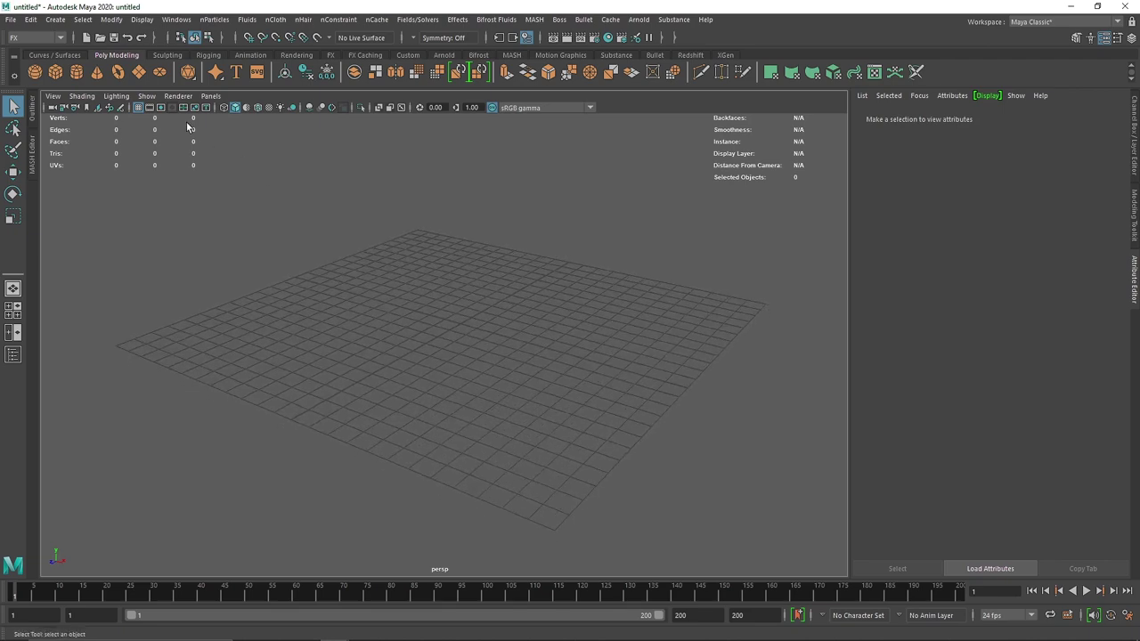
{"action": "left_click", "coordinate": [139, 72]}
{"action": "left_click_drag", "start_coordinate": [457, 297], "coordinate": [478, 371], "text": "alt"}
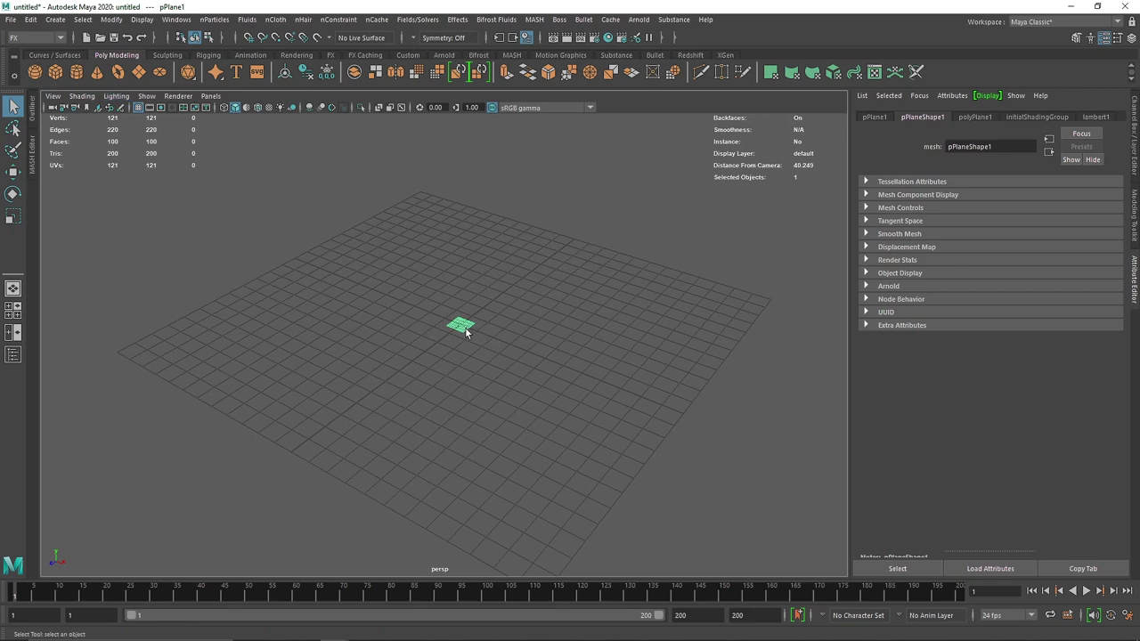
{"action": "key", "text": "r"}
{"action": "left_click_drag", "start_coordinate": [461, 326], "coordinate": [789, 388]}
{"action": "left_click", "coordinate": [140, 108]}
Set the ground plane's width and height subdivisions to 1
{"action": "left_click", "coordinate": [1134, 134]}
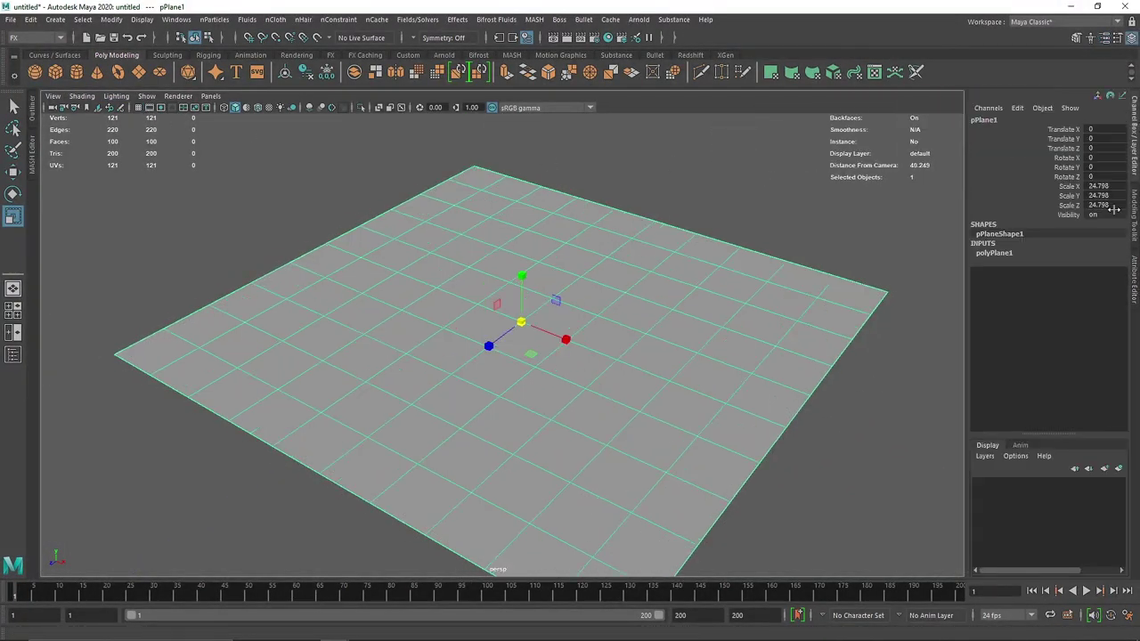
{"action": "left_click", "coordinate": [1002, 253]}
{"action": "left_click", "coordinate": [1091, 281]}
{"action": "type", "text": "10"}
{"action": "left_click", "coordinate": [1095, 291]}
{"action": "type", "text": "1"}
{"action": "left_click", "coordinate": [785, 209]}
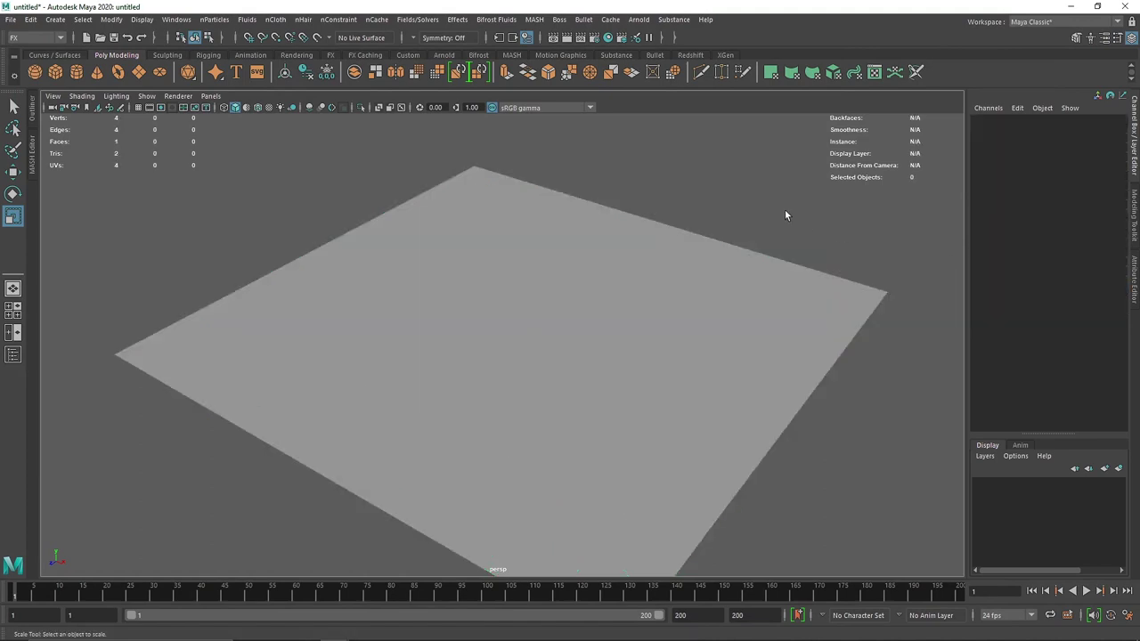
Create a polygon cube and raise it above the ground plane to a Translate Y of about 2.87
{"action": "left_click_drag", "start_coordinate": [449, 290], "coordinate": [351, 234], "text": "alt"}
{"action": "left_click", "coordinate": [481, 277]}
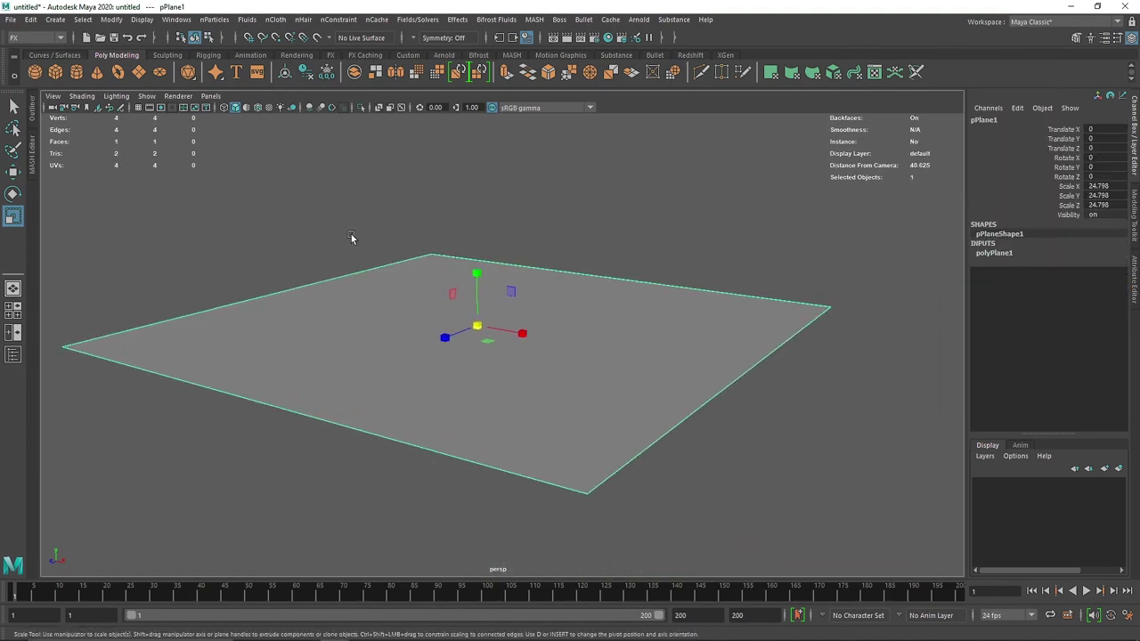
{"action": "left_click", "coordinate": [55, 72]}
{"action": "key", "text": "w"}
{"action": "left_click_drag", "start_coordinate": [482, 282], "coordinate": [481, 217]}
{"action": "left_click_drag", "start_coordinate": [450, 233], "coordinate": [439, 283], "text": "alt"}
{"action": "key", "text": "f"}
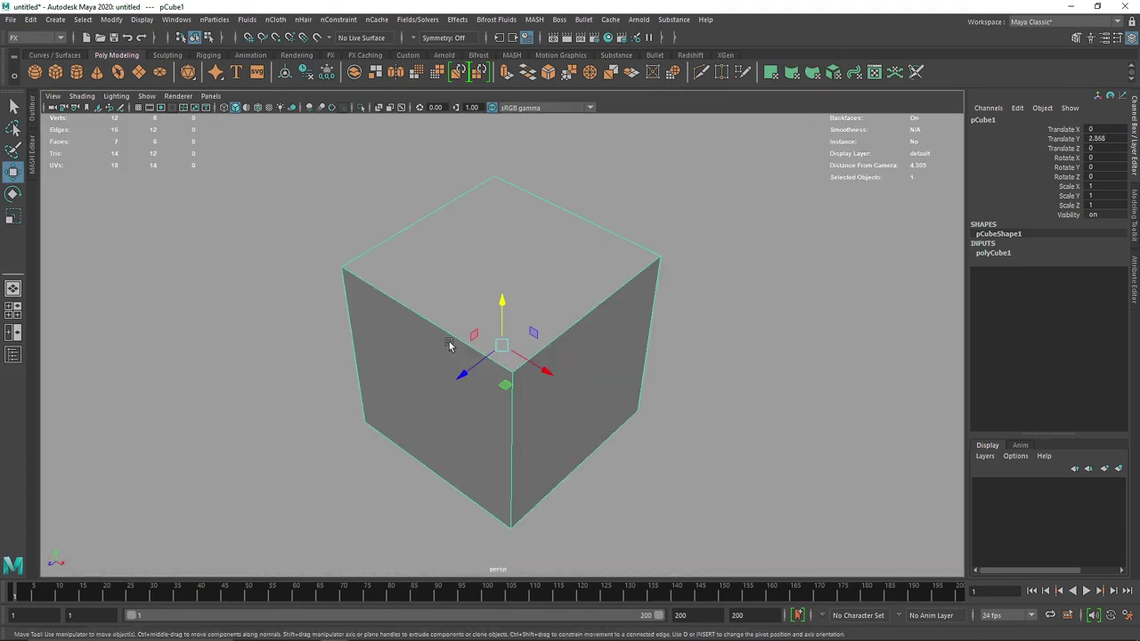
Scale the cube into a brick shape, about 0.19 in Z and 0.42 in Y
{"action": "key", "text": "r"}
{"action": "left_click_drag", "start_coordinate": [466, 374], "coordinate": [503, 351]}
{"action": "left_click_drag", "start_coordinate": [504, 306], "coordinate": [504, 335]}
In the front wireframe view, snap the brick to the grid at Translate X -5, Translate Y 6
{"action": "key", "text": "space"}
{"action": "key", "text": "space"}
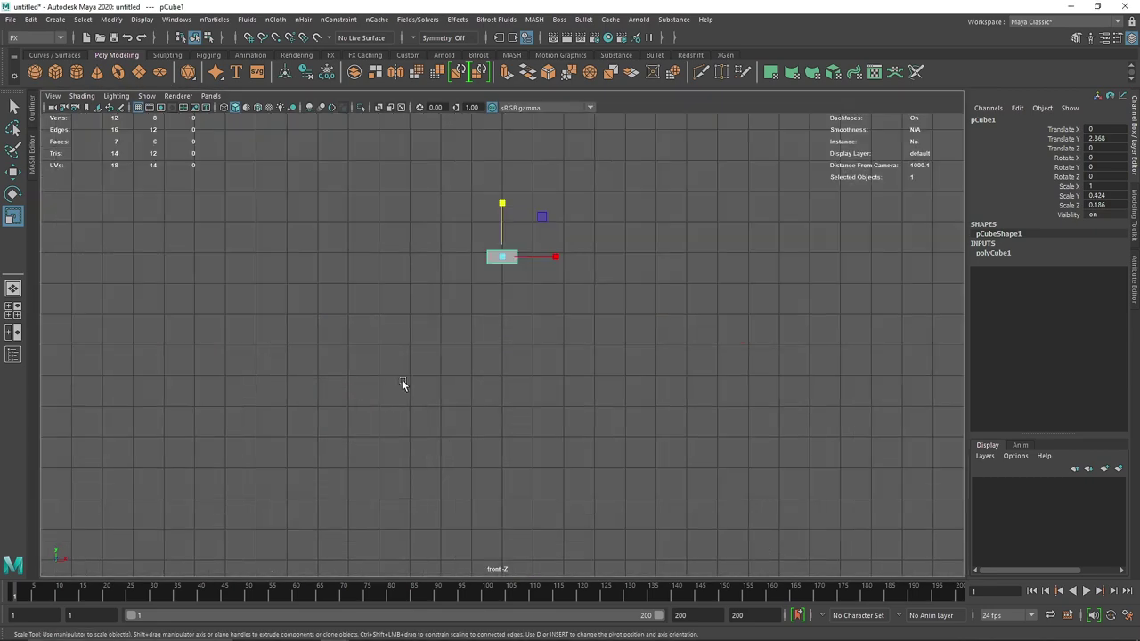
{"action": "key", "text": "4"}
{"action": "middle_click_drag", "start_coordinate": [506, 321], "coordinate": [588, 401], "text": "alt"}
{"action": "key", "text": "w"}
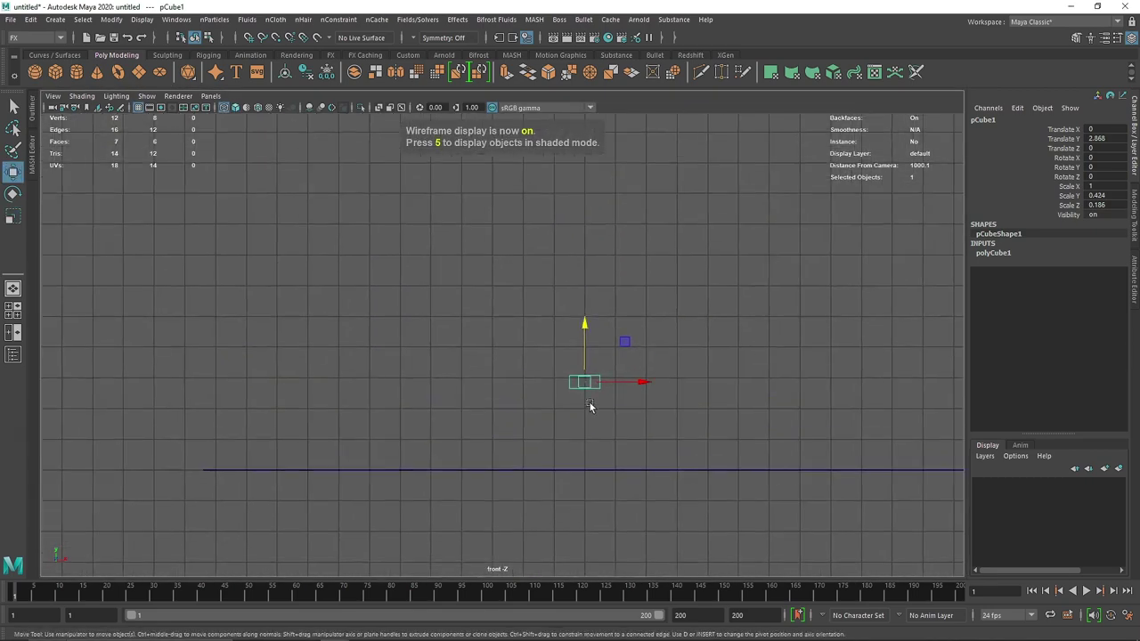
{"action": "left_click_drag", "start_coordinate": [625, 342], "coordinate": [471, 252]}
{"action": "key", "text": "x"}
{"action": "left_click_drag", "start_coordinate": [433, 290], "coordinate": [433, 283]}
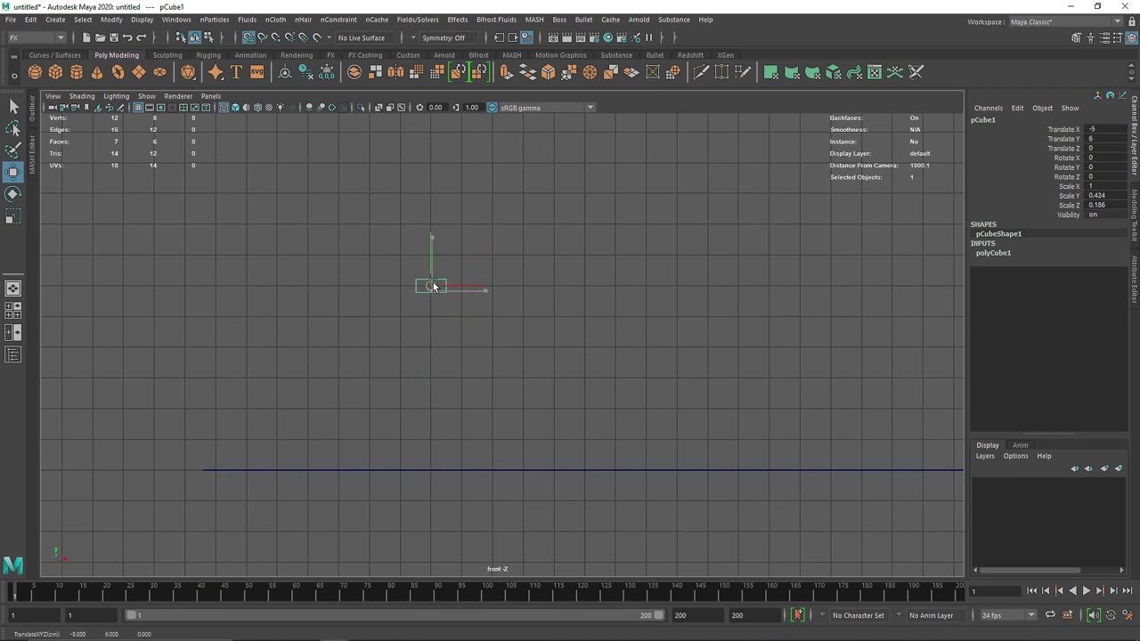
Duplicate the brick and place the copy end to end beside it at a Translate X of about -4
{"action": "scroll", "coordinate": [461, 313], "scroll_direction": "up", "scroll_amount": 10}
{"action": "middle_click_drag", "start_coordinate": [252, 153], "coordinate": [394, 298], "text": "alt"}
{"action": "scroll", "coordinate": [477, 463], "scroll_direction": "up", "scroll_amount": 3}
{"action": "scroll", "coordinate": [401, 280], "scroll_direction": "up", "scroll_amount": 2}
{"action": "scroll", "coordinate": [355, 289], "scroll_direction": "up", "scroll_amount": 1}
{"action": "key", "text": "ctrl+d"}
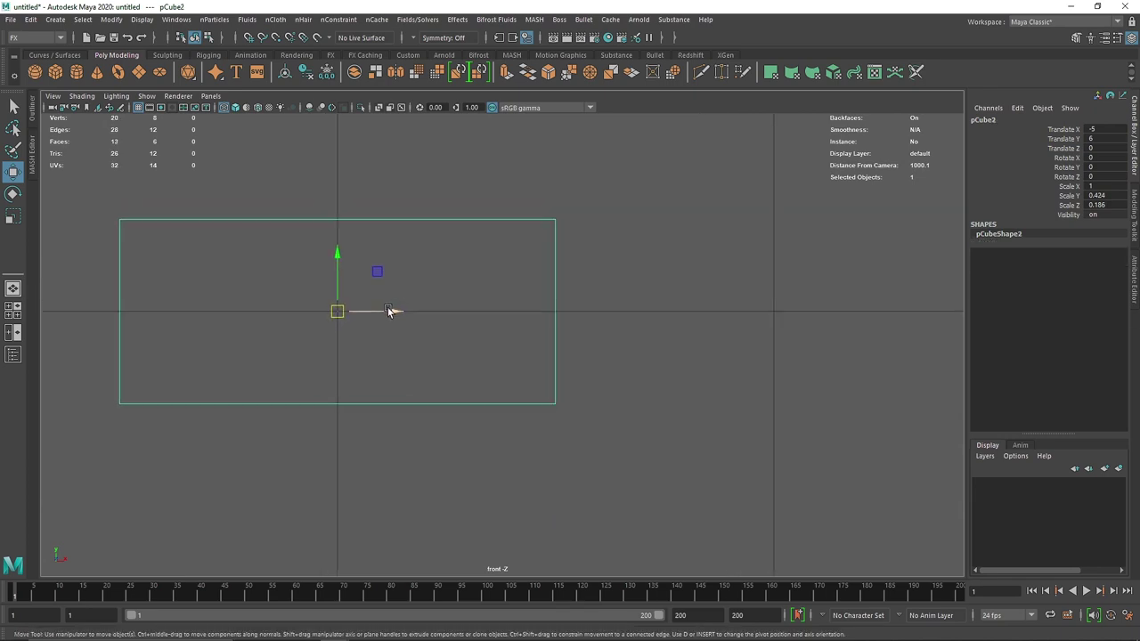
{"action": "mouse_move", "coordinate": [389, 311]}
{"action": "left_mouse_down", "text": "shift"}
{"action": "mouse_move", "coordinate": [839, 326]}
{"action": "mouse_move", "coordinate": [823, 330]}
{"action": "left_mouse_up", "text": "shift"}
{"action": "scroll", "coordinate": [752, 451], "scroll_direction": "down", "scroll_amount": 8}
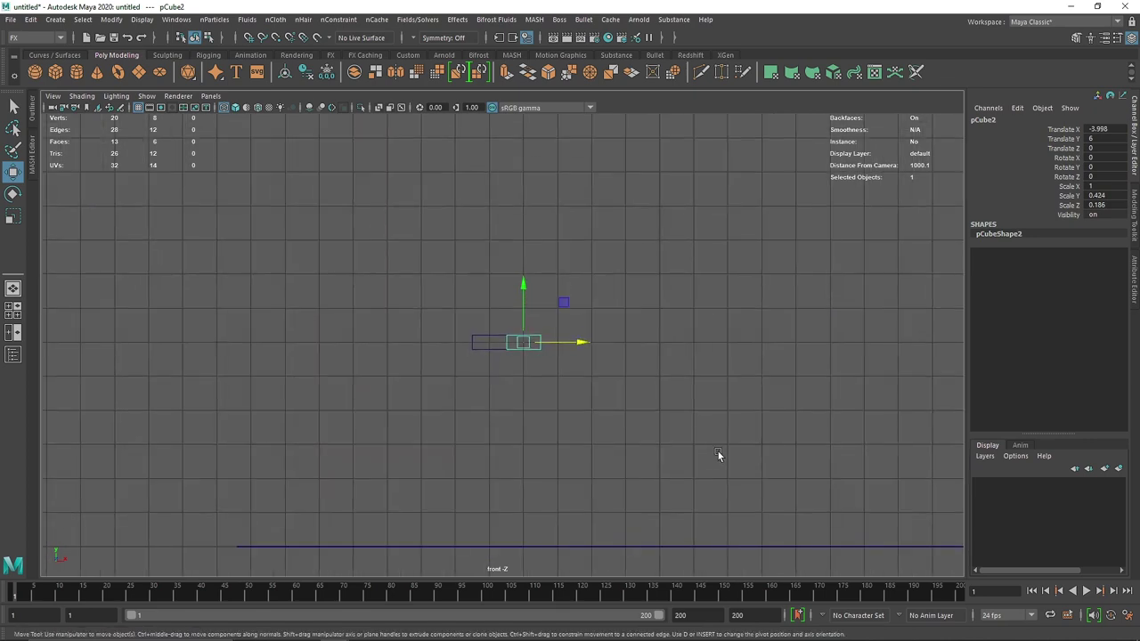
Repeat the offset duplication ten times to build a horizontal row of 12 bricks
{"action": "key", "text": "shift+d"}
{"action": "key", "text": "shift+d"}
{"action": "key", "text": "shift+d"}
{"action": "key", "text": "shift+d"}
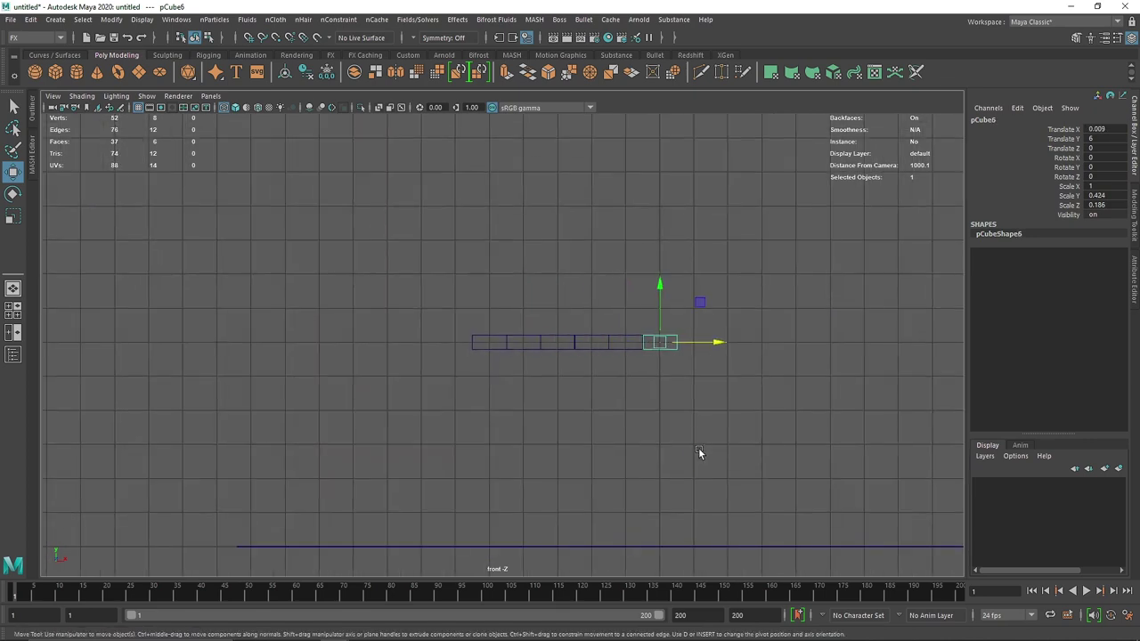
{"action": "key", "text": "shift+d"}
{"action": "key", "text": "shift+d"}
{"action": "key", "text": "shift+d"}
{"action": "key", "text": "shift+d"}
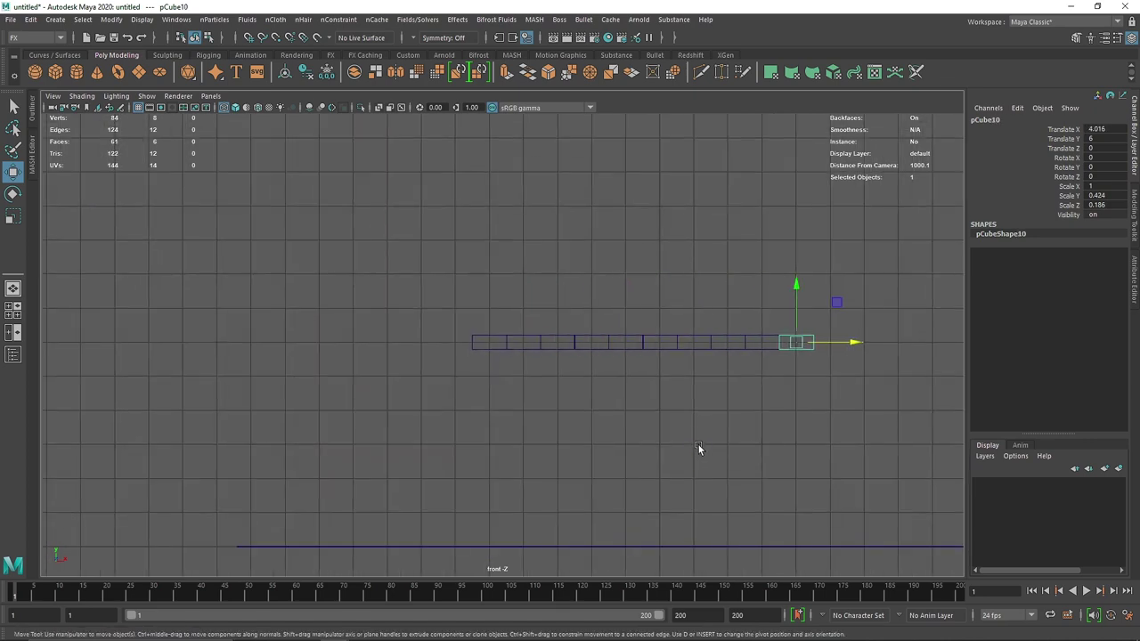
{"action": "key", "text": "shift+d"}
{"action": "key", "text": "shift+d"}
Select the whole brick row and duplicate it directly underneath at a Translate Y of about 5.57
{"action": "middle_click_drag", "start_coordinate": [774, 443], "coordinate": [643, 415], "text": "alt"}
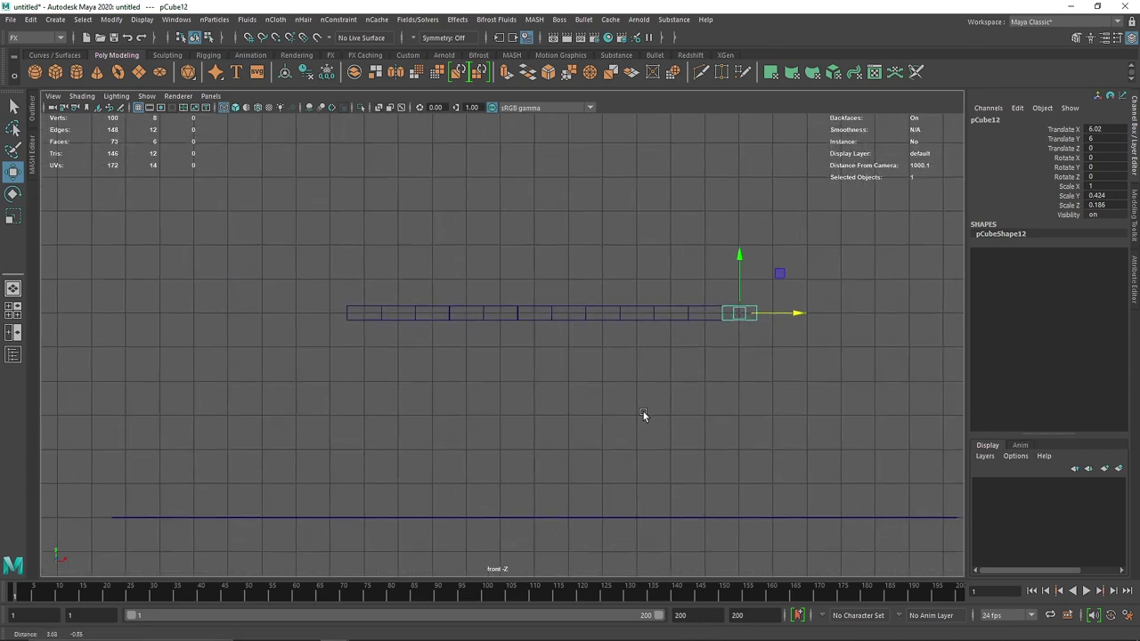
{"action": "left_click_drag", "start_coordinate": [793, 376], "coordinate": [214, 250]}
{"action": "scroll", "coordinate": [313, 267], "scroll_direction": "up", "scroll_amount": 3}
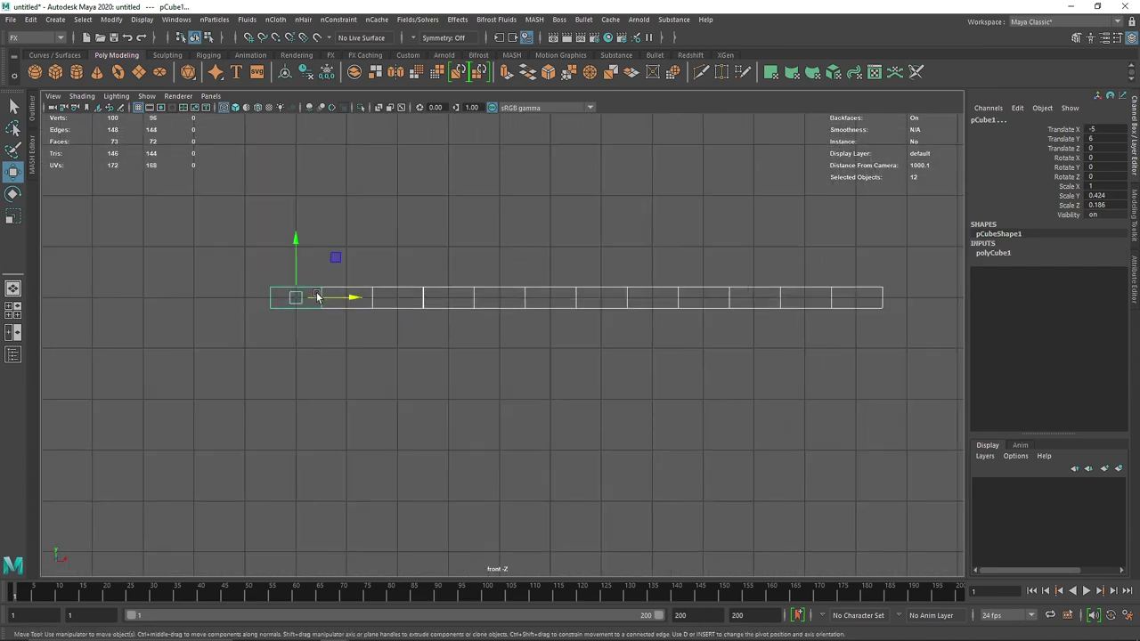
{"action": "scroll", "coordinate": [317, 297], "scroll_direction": "up", "scroll_amount": 3}
{"action": "middle_click_drag", "start_coordinate": [106, 259], "coordinate": [436, 328], "text": "alt"}
{"action": "scroll", "coordinate": [442, 334], "scroll_direction": "up", "scroll_amount": 8}
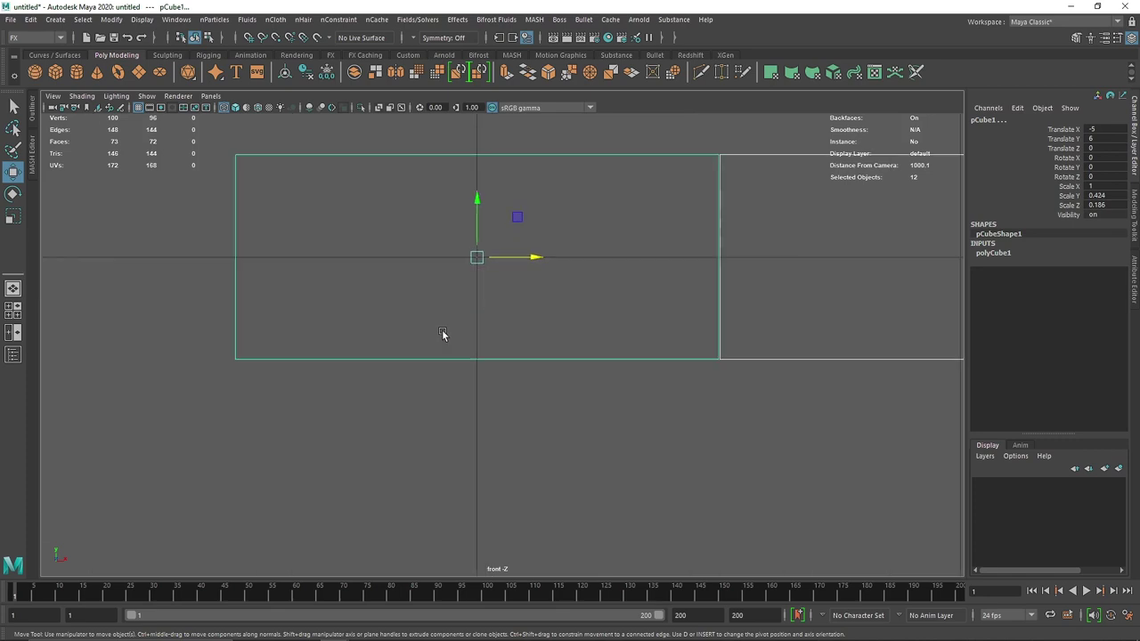
{"action": "left_click_drag", "start_coordinate": [481, 250], "coordinate": [467, 420], "text": "shift"}
{"action": "scroll", "coordinate": [467, 419], "scroll_direction": "down", "scroll_amount": 10}
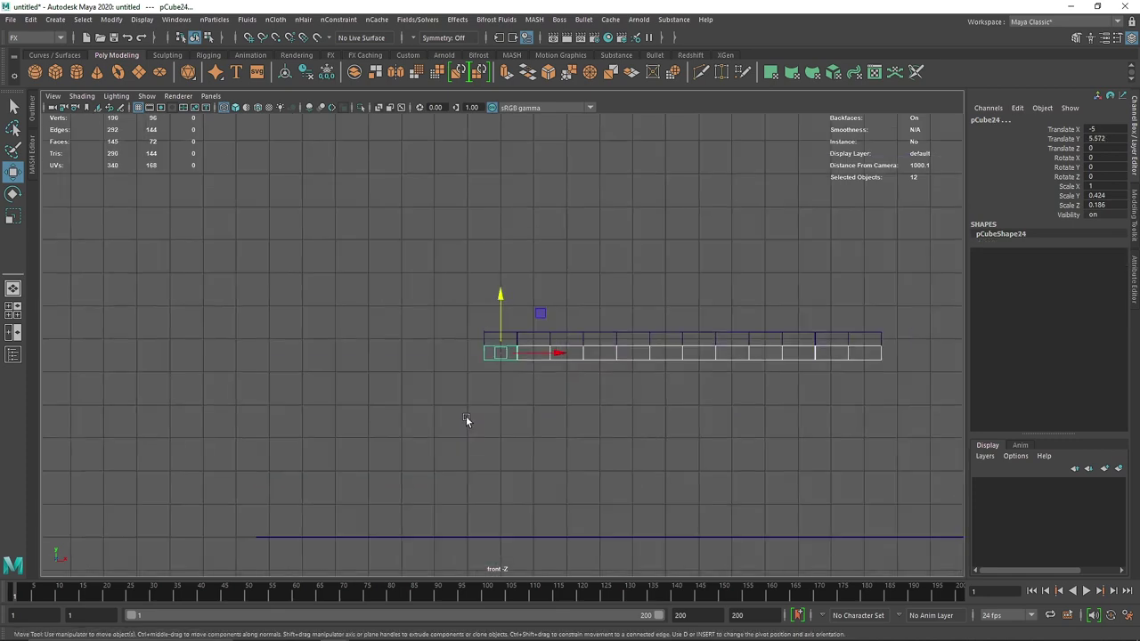
Repeat the row duplication twelve times downwards to complete the wall of 14 brick rows above the ground plane
{"action": "key", "text": "shift+d"}
{"action": "key", "text": "shift+d"}
{"action": "key", "text": "shift+d"}
{"action": "key", "text": "shift+d"}
{"action": "key", "text": "shift+d"}
{"action": "key", "text": "shift+d"}
{"action": "key", "text": "shift+d"}
{"action": "key", "text": "shift+d"}
{"action": "key", "text": "shift+d"}
{"action": "key", "text": "shift+d"}
{"action": "key", "text": "shift+d"}
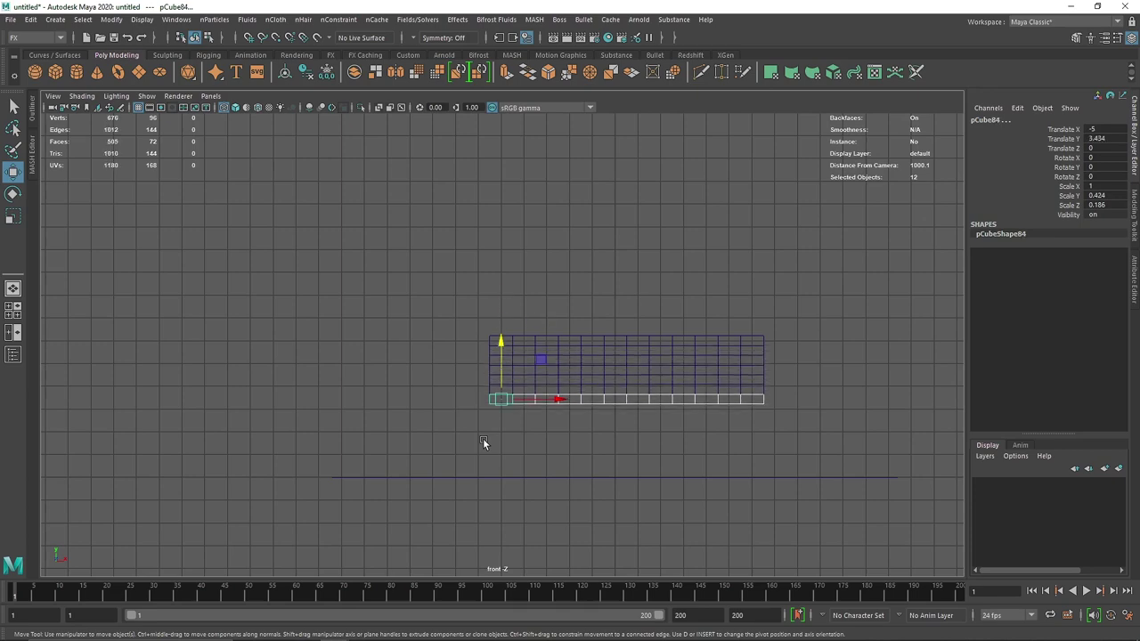
{"action": "key", "text": "shift+d"}
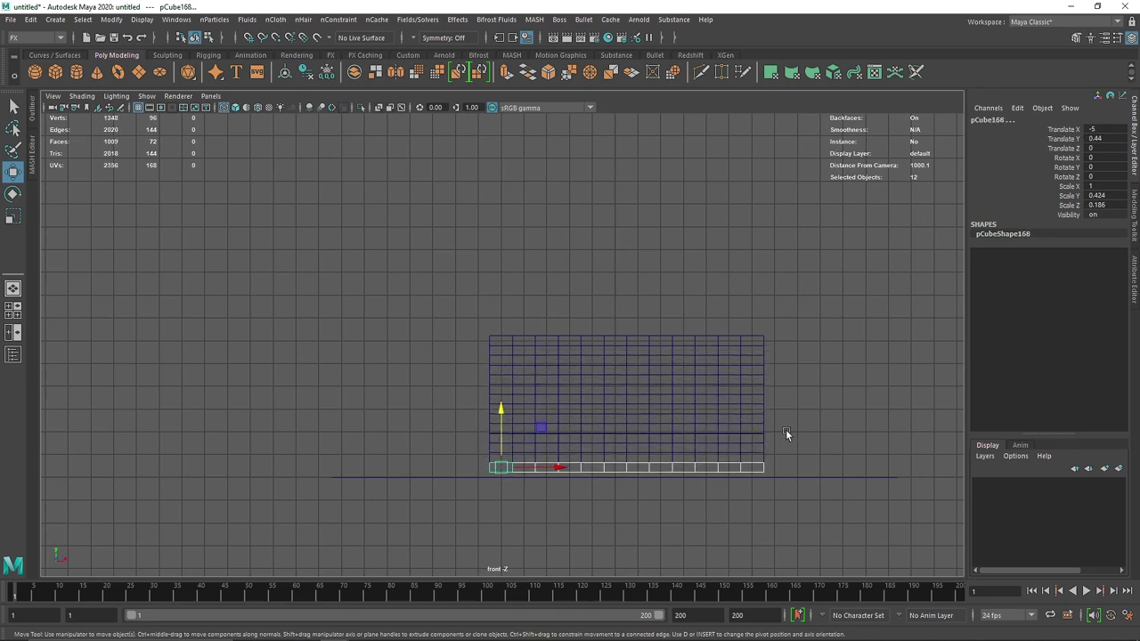
Select all bricks of the wall in the side view and duplicate the wall three times in depth, last copy at Translate Z -0.563
{"action": "key", "text": "space"}
{"action": "key", "text": "space"}
{"action": "key", "text": "f"}
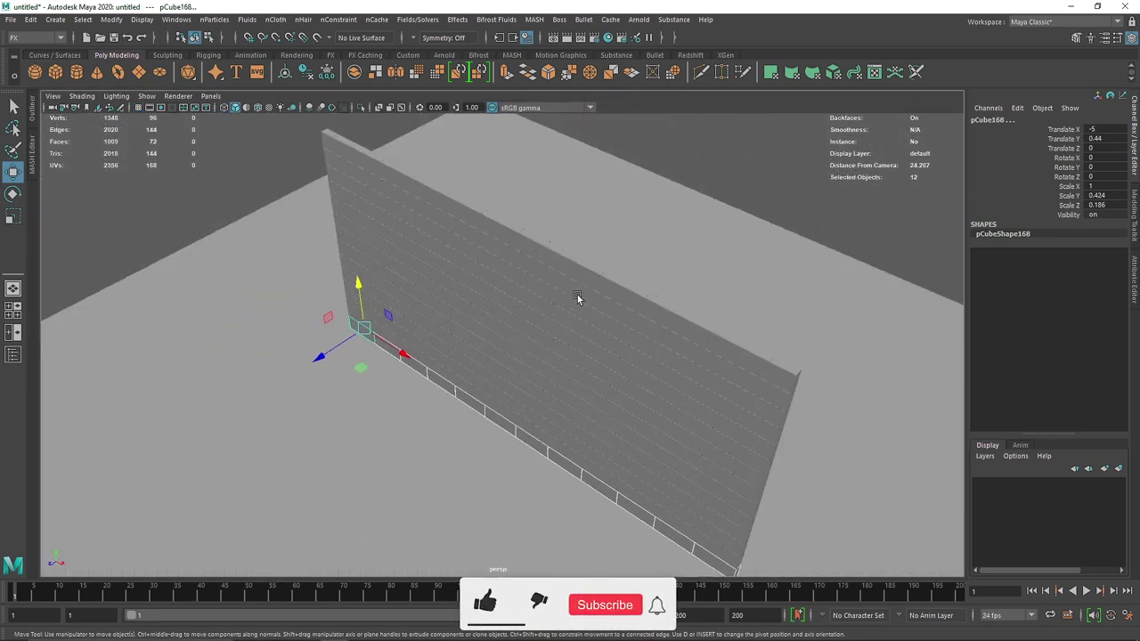
{"action": "left_click_drag", "start_coordinate": [577, 298], "coordinate": [609, 353], "text": "alt"}
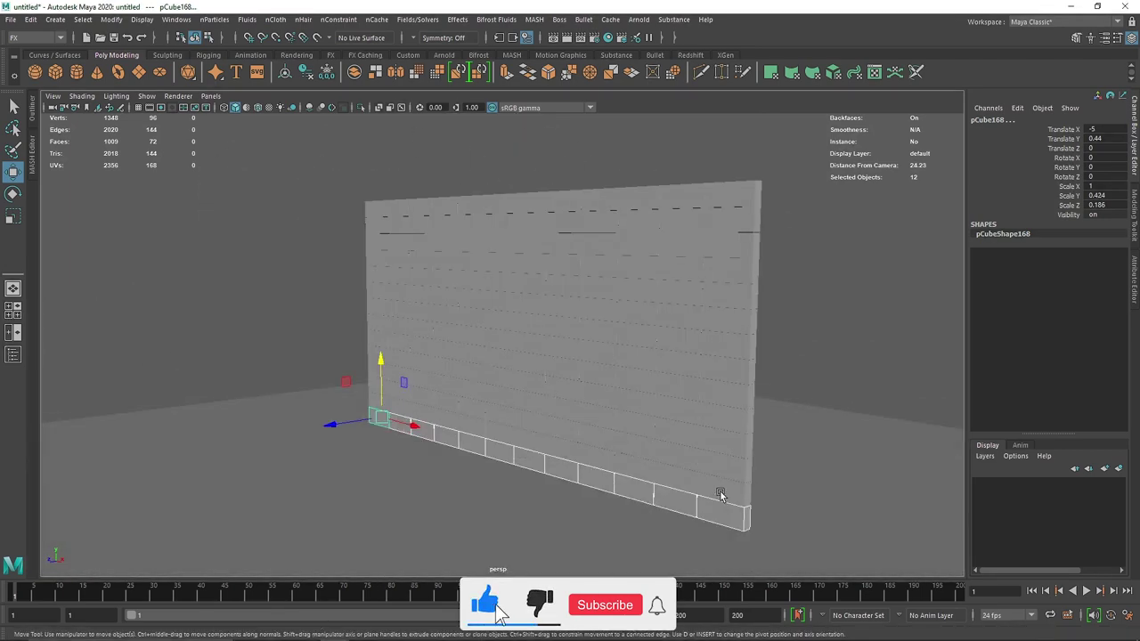
{"action": "key", "text": "space"}
{"action": "key", "text": "space"}
{"action": "middle_click_drag", "start_coordinate": [559, 229], "coordinate": [539, 350], "text": "alt"}
{"action": "key", "text": "4"}
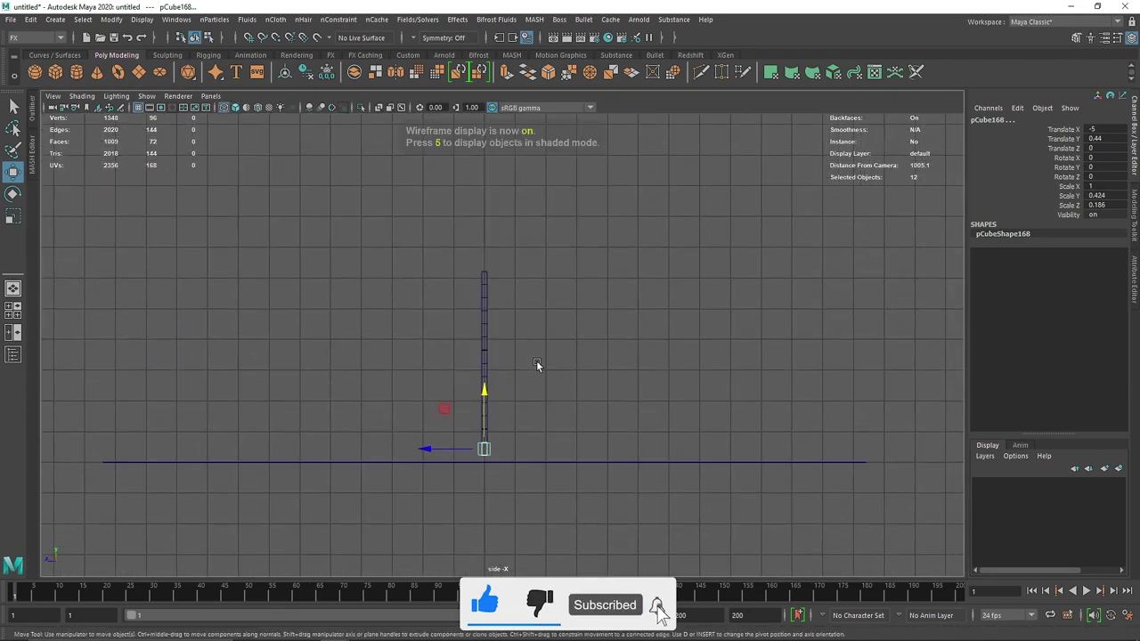
{"action": "scroll", "coordinate": [536, 363], "scroll_direction": "up", "scroll_amount": 1}
{"action": "left_click_drag", "start_coordinate": [389, 230], "coordinate": [565, 463]}
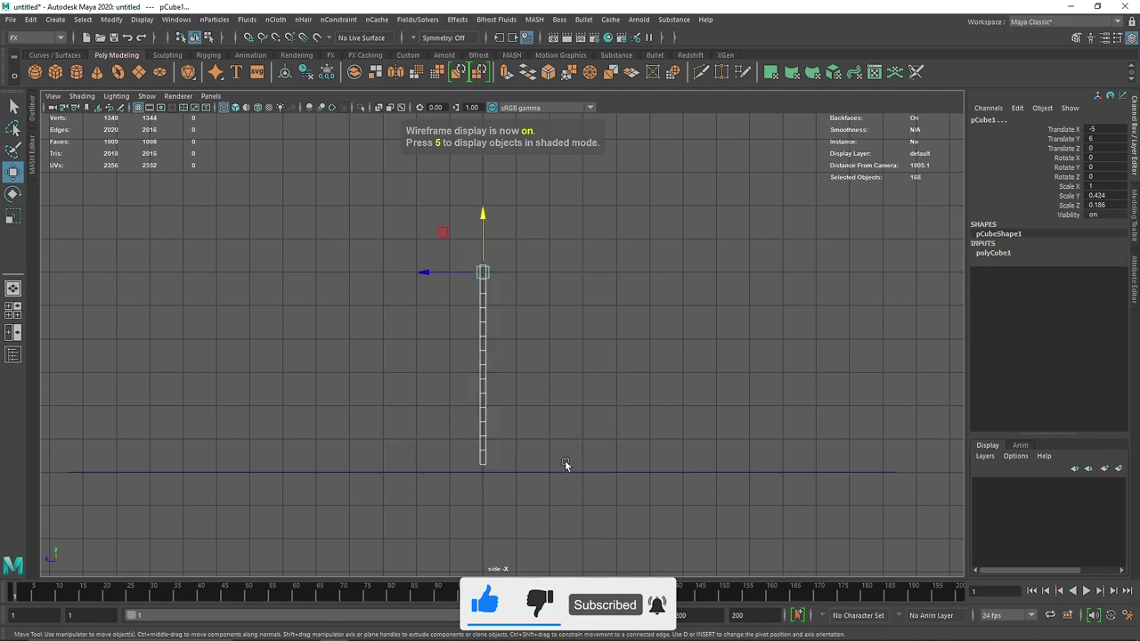
{"action": "scroll", "coordinate": [507, 446], "scroll_direction": "up", "scroll_amount": 3}
{"action": "scroll", "coordinate": [455, 204], "scroll_direction": "up", "scroll_amount": 8}
{"action": "scroll", "coordinate": [531, 507], "scroll_direction": "up", "scroll_amount": 3}
{"action": "middle_click_drag", "start_coordinate": [453, 186], "coordinate": [506, 295], "text": "alt"}
{"action": "scroll", "coordinate": [531, 506], "scroll_direction": "up", "scroll_amount": 4}
{"action": "scroll", "coordinate": [507, 330], "scroll_direction": "up", "scroll_amount": 5}
{"action": "scroll", "coordinate": [537, 337], "scroll_direction": "up", "scroll_amount": 2}
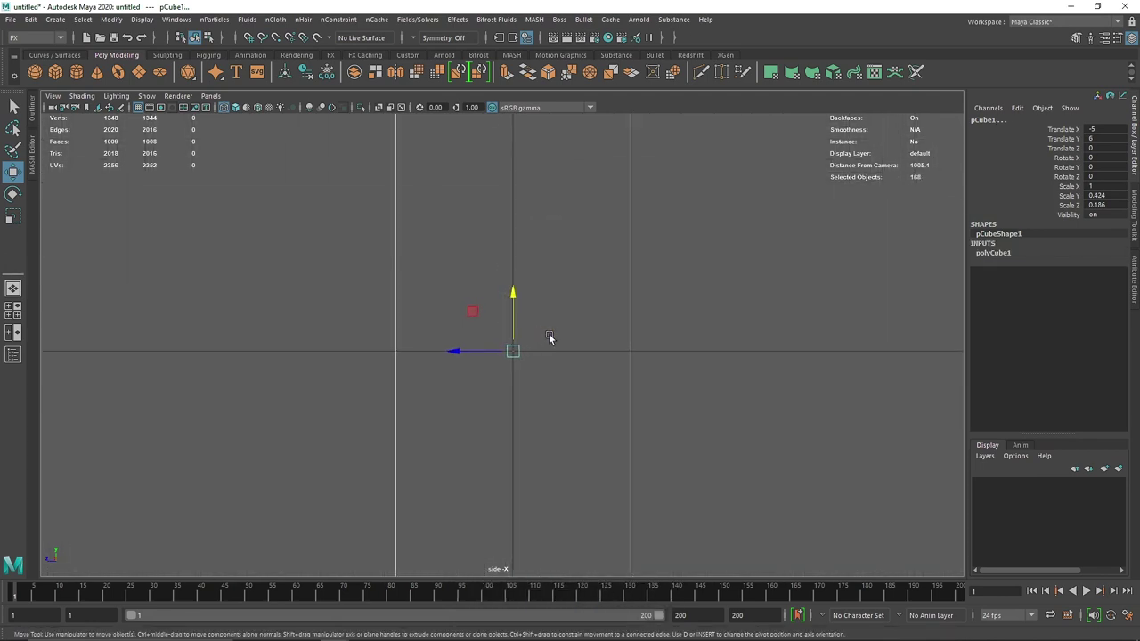
{"action": "middle_click_drag", "start_coordinate": [550, 337], "coordinate": [526, 382], "text": "alt"}
{"action": "mouse_move", "coordinate": [450, 393]}
{"action": "left_mouse_down", "text": "shift"}
{"action": "mouse_move", "coordinate": [432, 396]}
{"action": "mouse_move", "coordinate": [662, 404]}
{"action": "left_mouse_up", "text": "shift"}
{"action": "key", "text": "shift+d"}
{"action": "key", "text": "shift+d"}
{"action": "scroll", "coordinate": [672, 440], "scroll_direction": "down", "scroll_amount": 10}
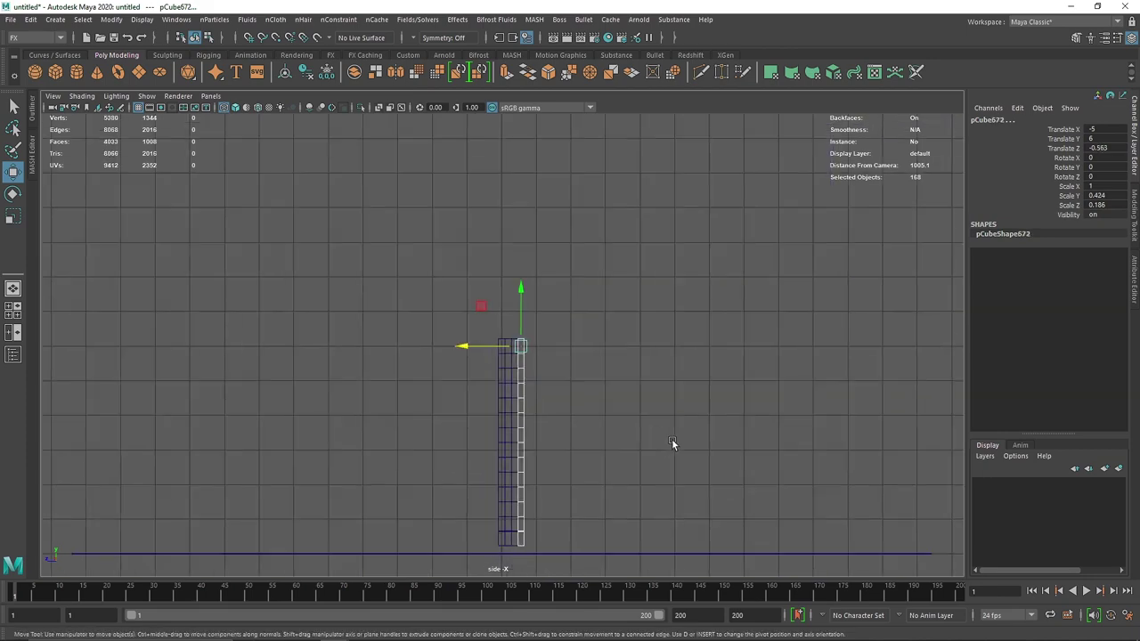
Display the thickened wall in the perspective view with wireframe on shaded enabled and clear the selection
{"action": "key", "text": "space"}
{"action": "key", "text": "space"}
{"action": "left_click_drag", "start_coordinate": [621, 321], "coordinate": [516, 311], "text": "alt"}
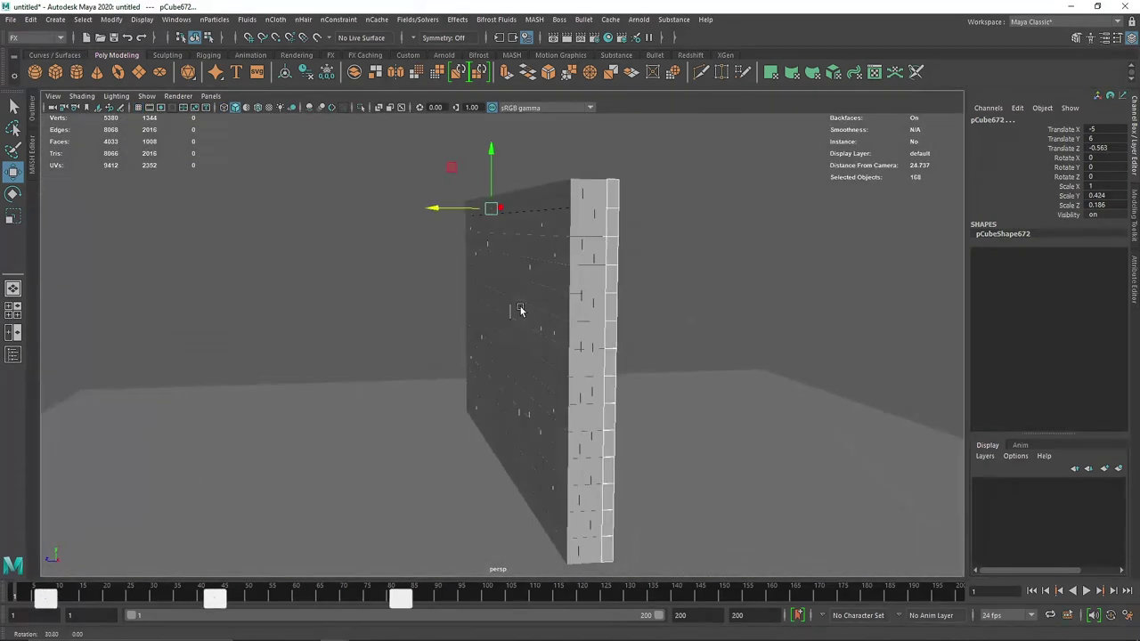
{"action": "left_click", "coordinate": [257, 108]}
{"action": "left_click", "coordinate": [379, 246]}
{"action": "mouse_move", "coordinate": [379, 246]}
{"action": "left_mouse_down", "text": "alt"}
{"action": "mouse_move", "coordinate": [428, 362]}
{"action": "mouse_move", "coordinate": [586, 354]}
{"action": "left_mouse_up", "text": "alt"}
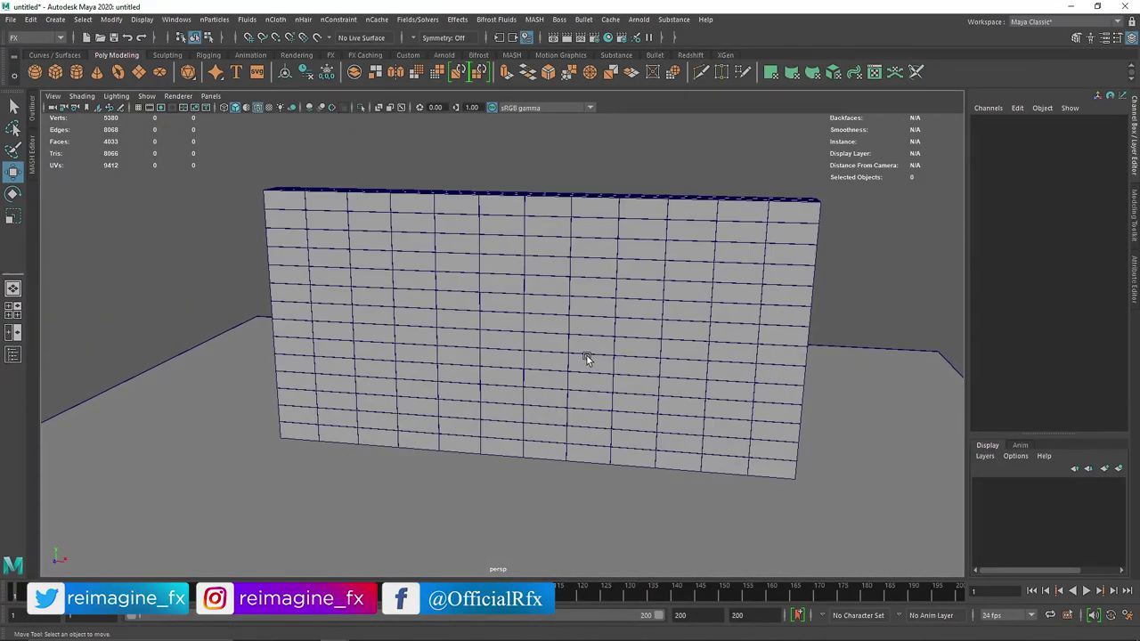
Delete the ground plane beneath the wall and show the viewport grid in its place
{"action": "right_click_drag", "start_coordinate": [586, 355], "coordinate": [515, 419], "text": "alt"}
{"action": "left_click", "coordinate": [515, 418]}
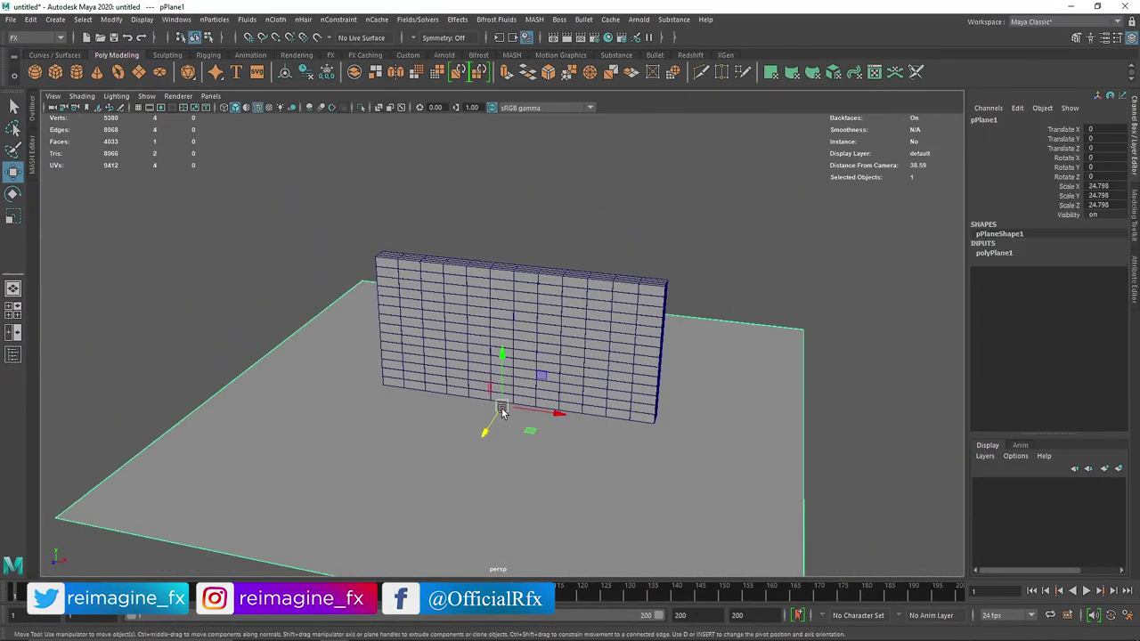
{"action": "key", "text": "Delete"}
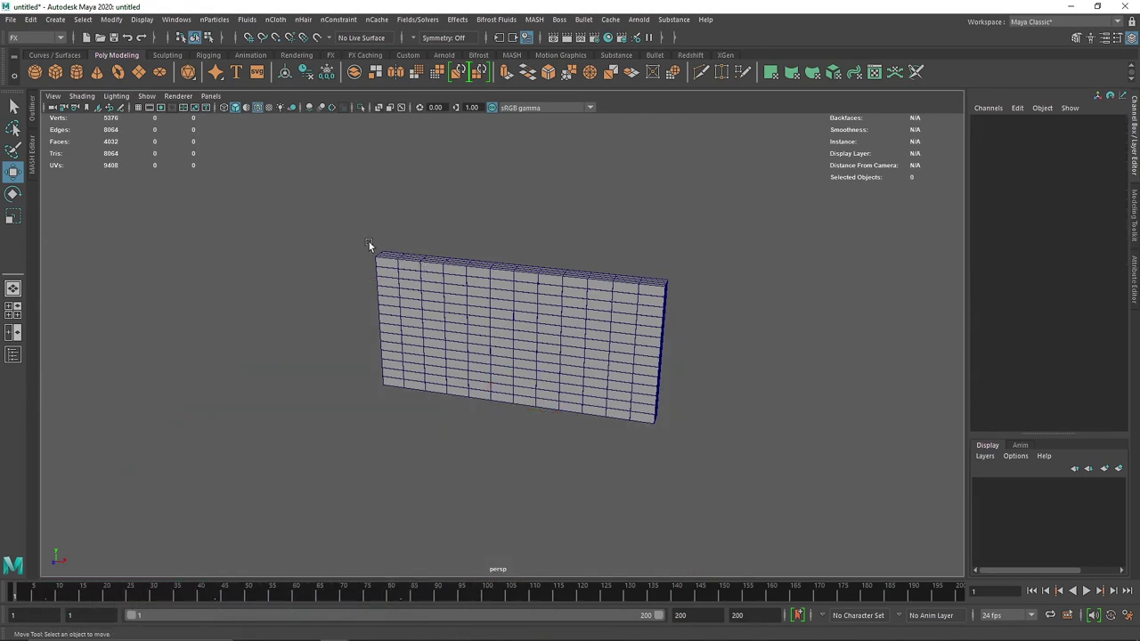
{"action": "left_click", "coordinate": [139, 107]}
{"action": "left_click_drag", "start_coordinate": [807, 409], "coordinate": [723, 362], "text": "alt"}
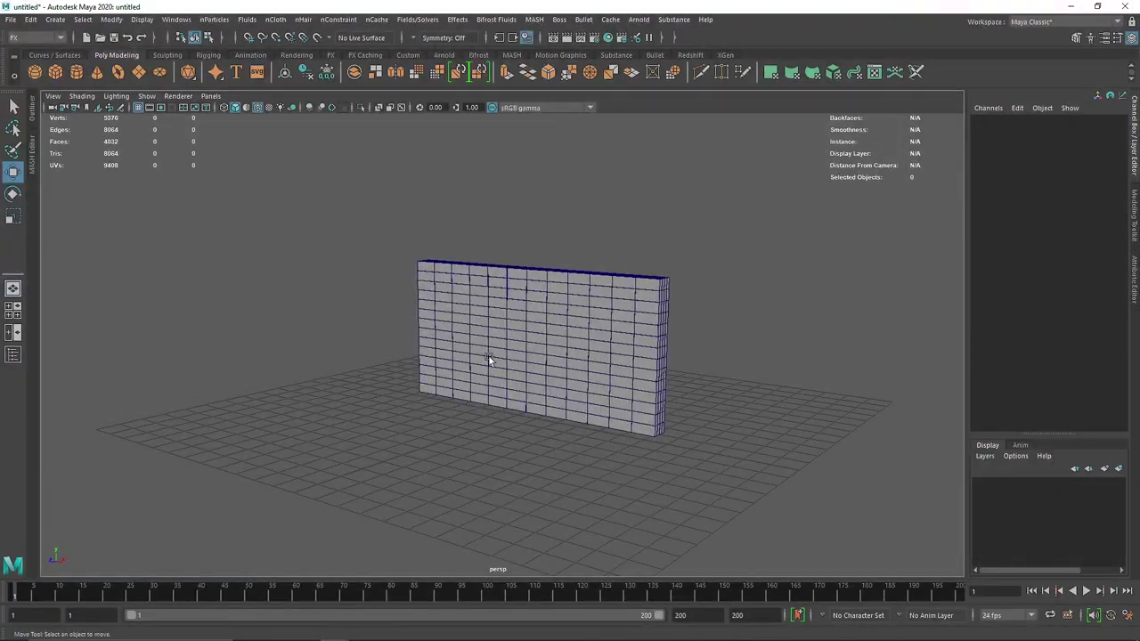
{"action": "left_click_drag", "start_coordinate": [648, 346], "coordinate": [618, 252], "text": "alt"}
{"action": "left_click", "coordinate": [654, 55]}
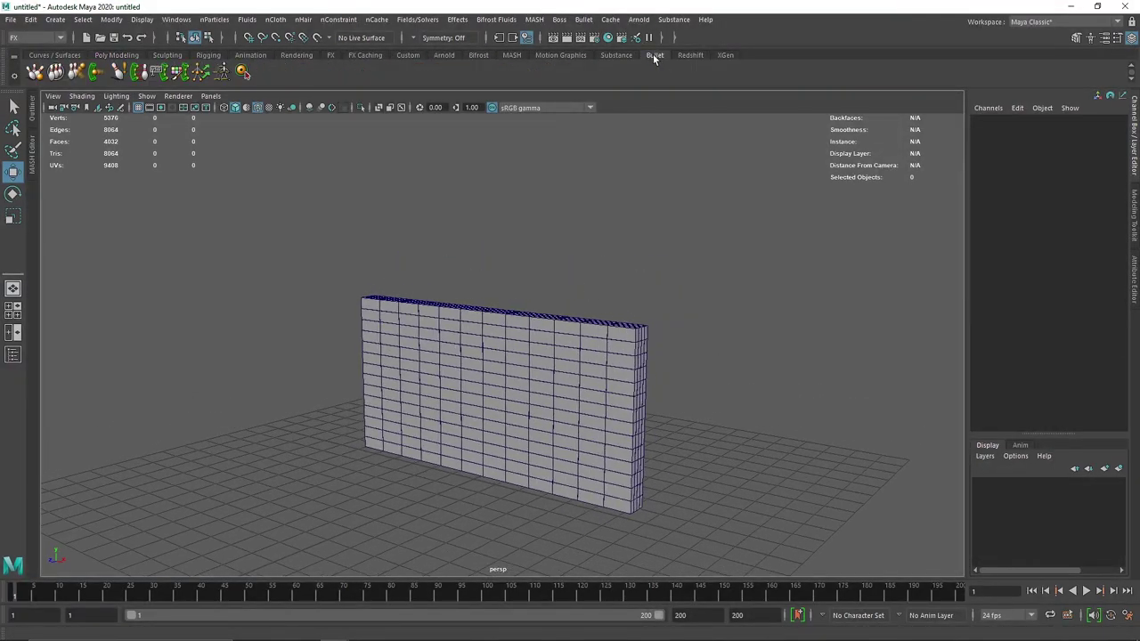
{"action": "left_click", "coordinate": [102, 55]}
{"action": "left_click", "coordinate": [584, 19]}
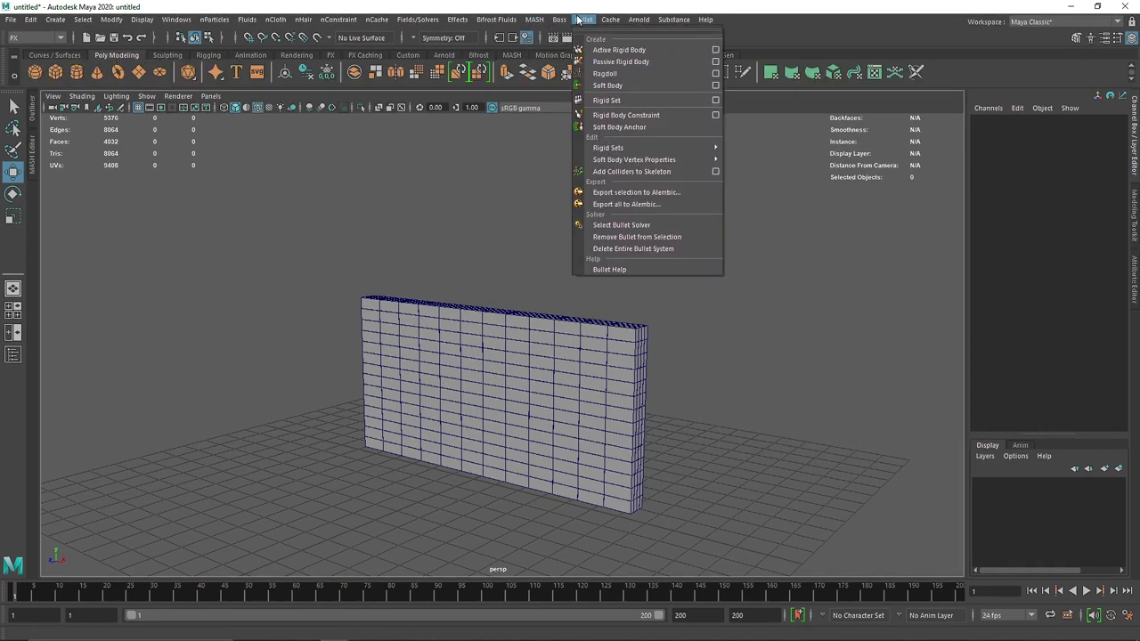
{"action": "left_click_drag", "start_coordinate": [281, 248], "coordinate": [828, 632]}
{"action": "left_click", "coordinate": [194, 141]}
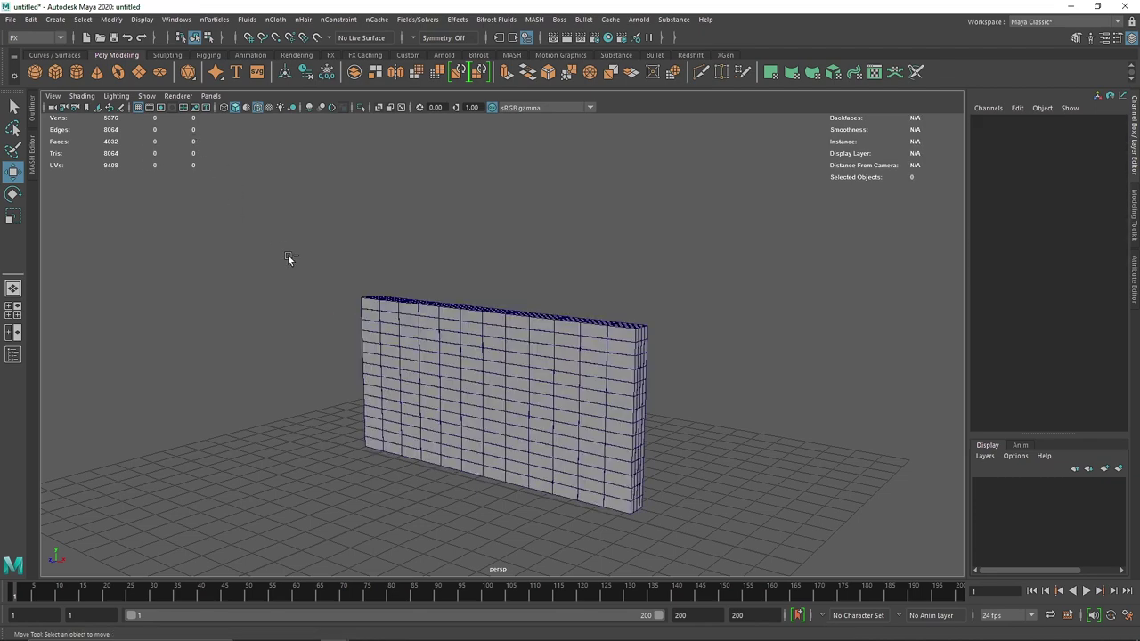
Undo the deletion of the ground plane, deselect it and hide the viewport grid
{"action": "key", "text": "ctrl+z"}
{"action": "key", "text": "ctrl+z"}
{"action": "key", "text": "ctrl+z"}
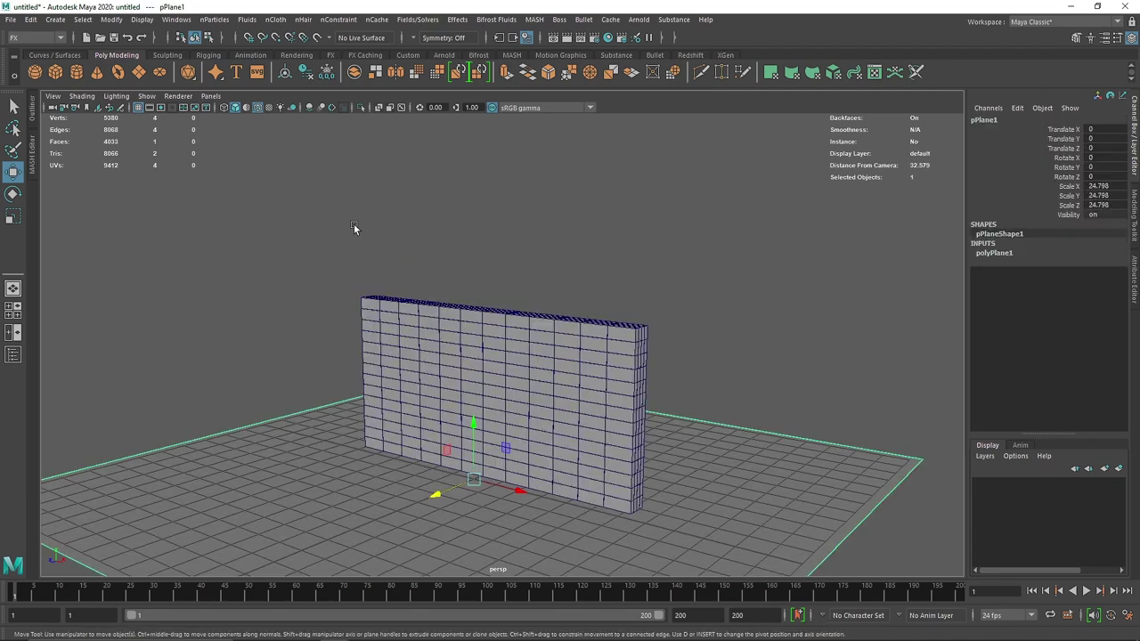
{"action": "left_click", "coordinate": [353, 224]}
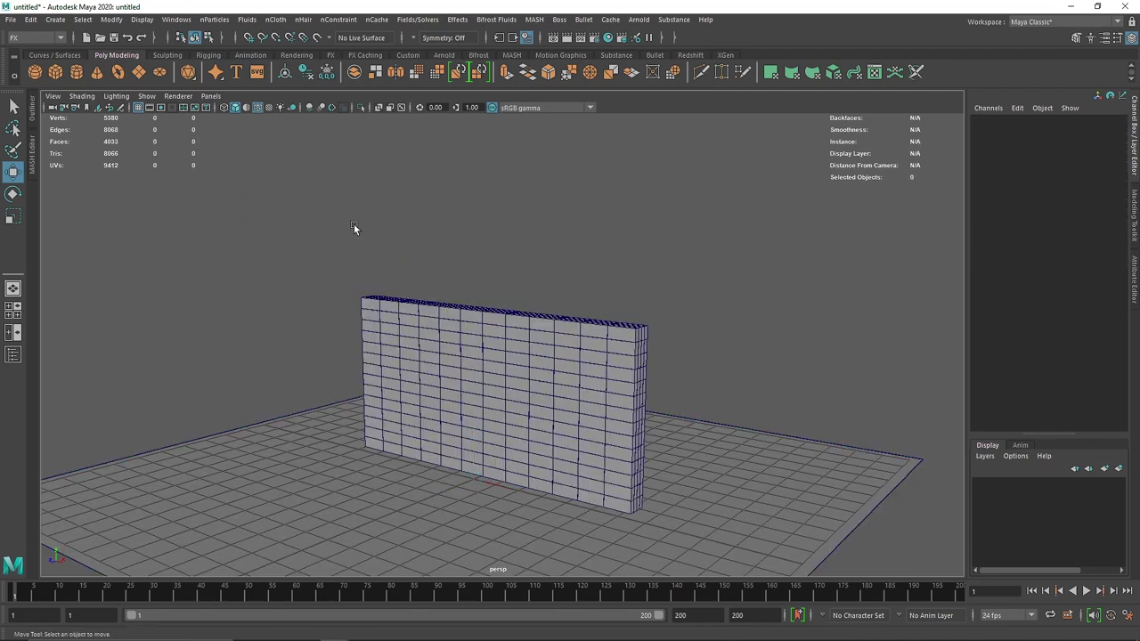
{"action": "left_click", "coordinate": [138, 107]}
Select all bricks of the wall without the ground plane and make them Bullet active rigid bodies
{"action": "left_click_drag", "start_coordinate": [160, 149], "coordinate": [299, 270], "text": "alt"}
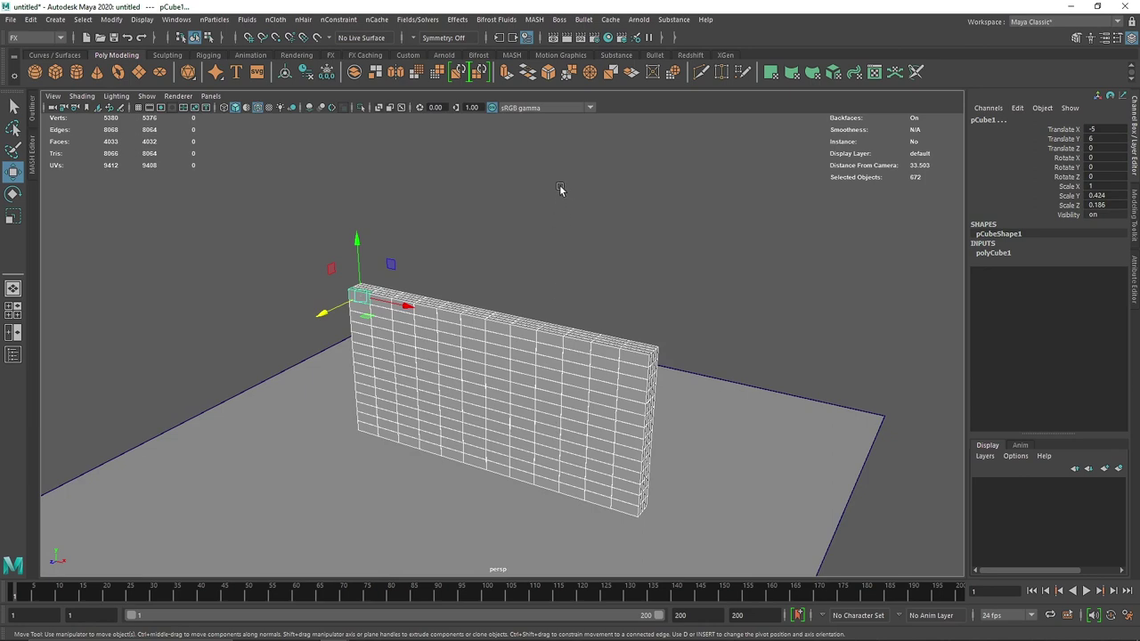
{"action": "left_click", "coordinate": [583, 20]}
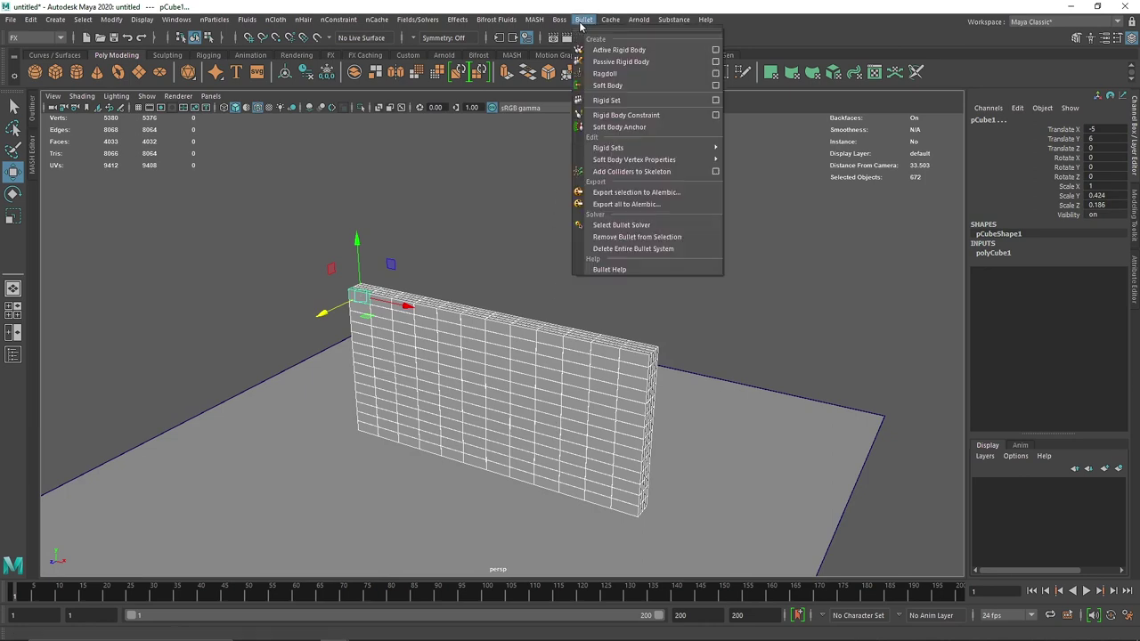
{"action": "left_click", "coordinate": [669, 51]}
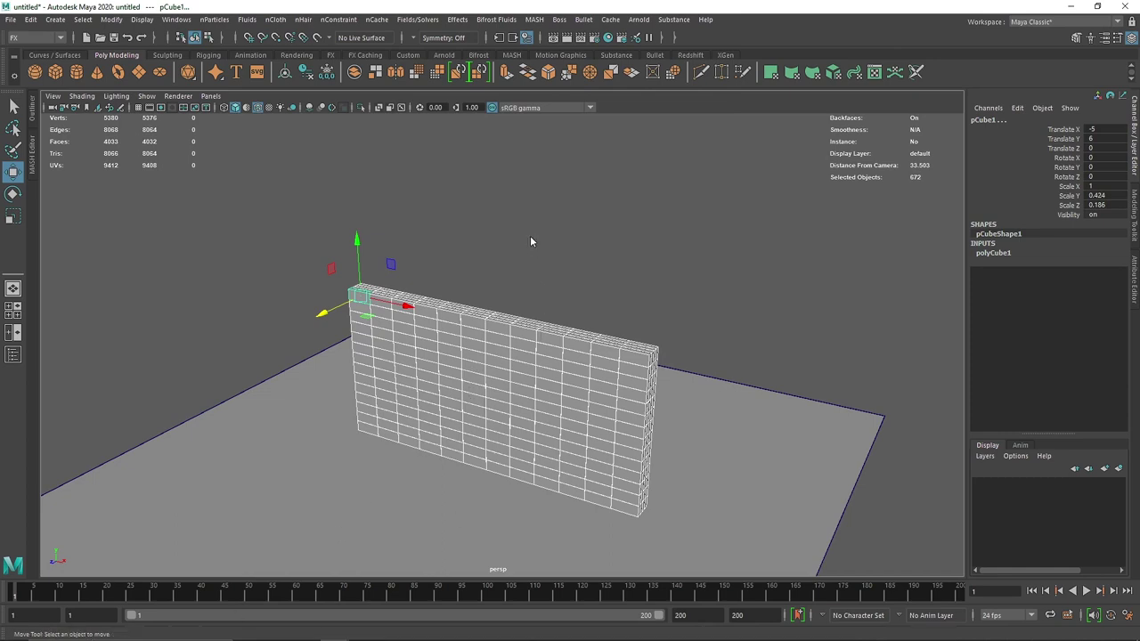
{"action": "left_click_drag", "start_coordinate": [530, 241], "coordinate": [336, 394], "text": "alt"}
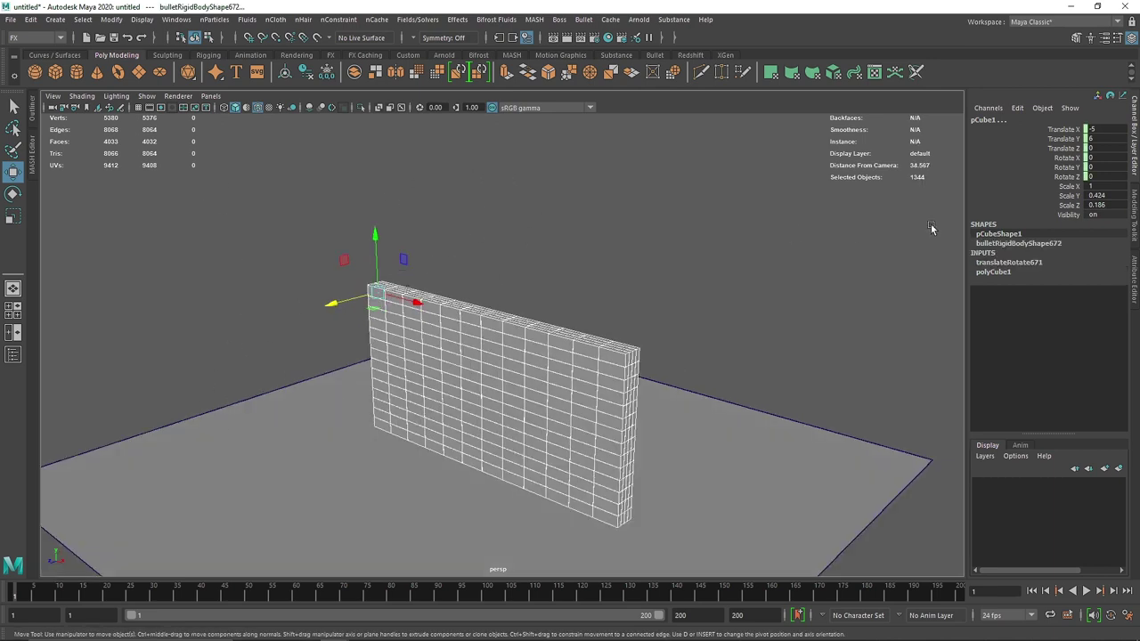
Review the bricks' rigid body attributes and the Outliner list, and open the attributes of bulletSolver1
{"action": "left_click", "coordinate": [1134, 281]}
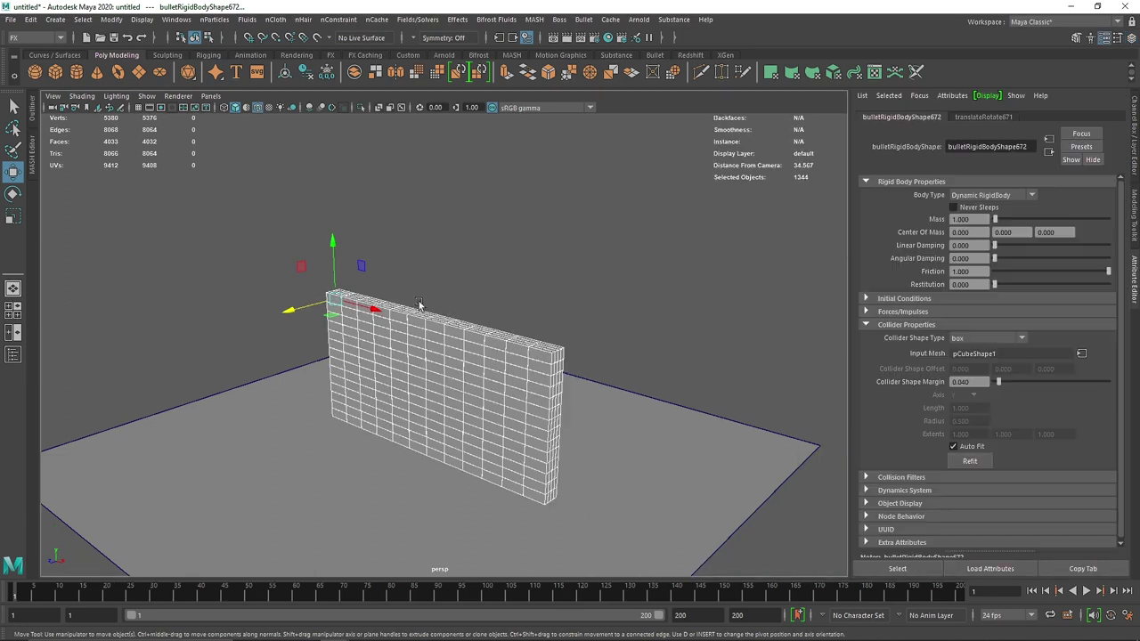
{"action": "left_click", "coordinate": [32, 109]}
{"action": "scroll", "coordinate": [98, 267], "scroll_direction": "down", "scroll_amount": 8}
{"action": "scroll", "coordinate": [97, 271], "scroll_direction": "down", "scroll_amount": 20}
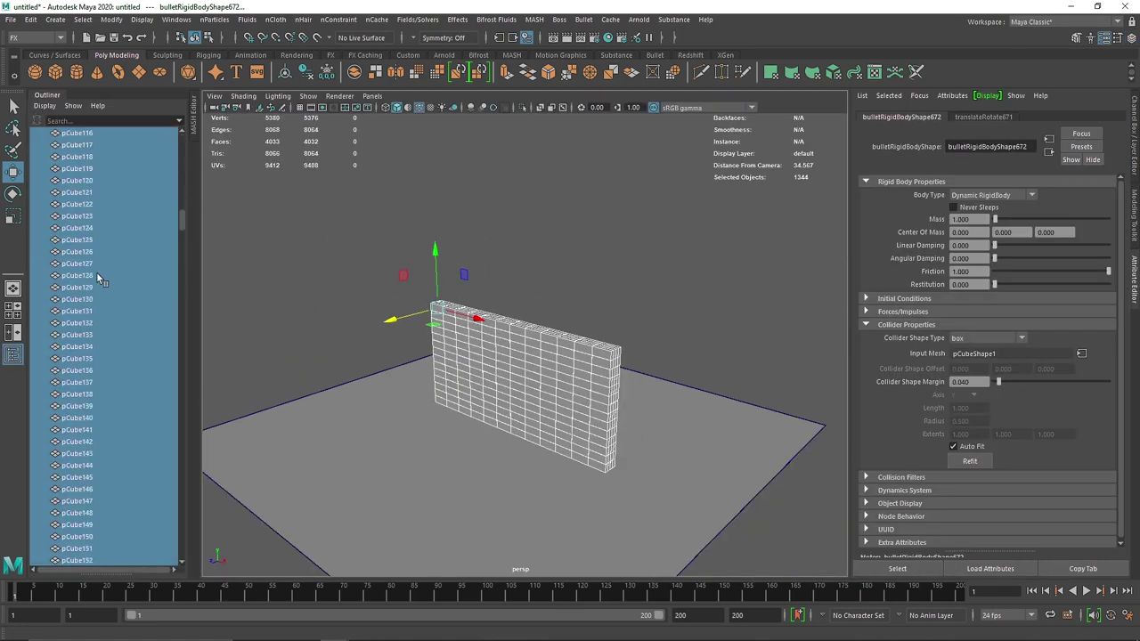
{"action": "left_click_drag", "start_coordinate": [181, 334], "coordinate": [182, 147]}
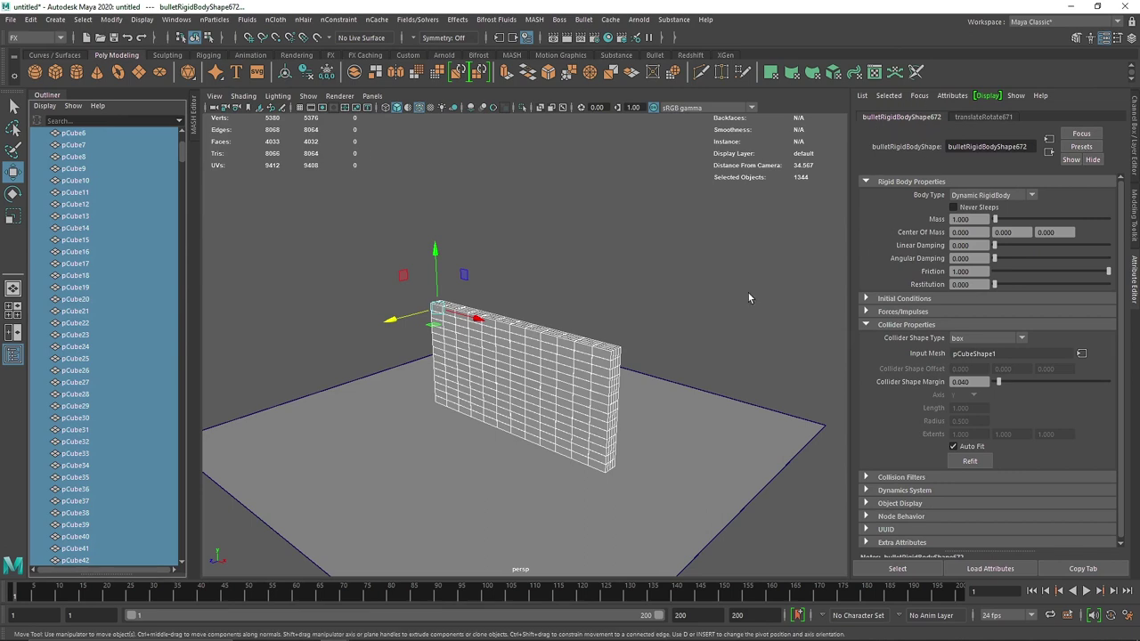
{"action": "left_click_drag", "start_coordinate": [180, 157], "coordinate": [177, 565]}
{"action": "left_click", "coordinate": [149, 525]}
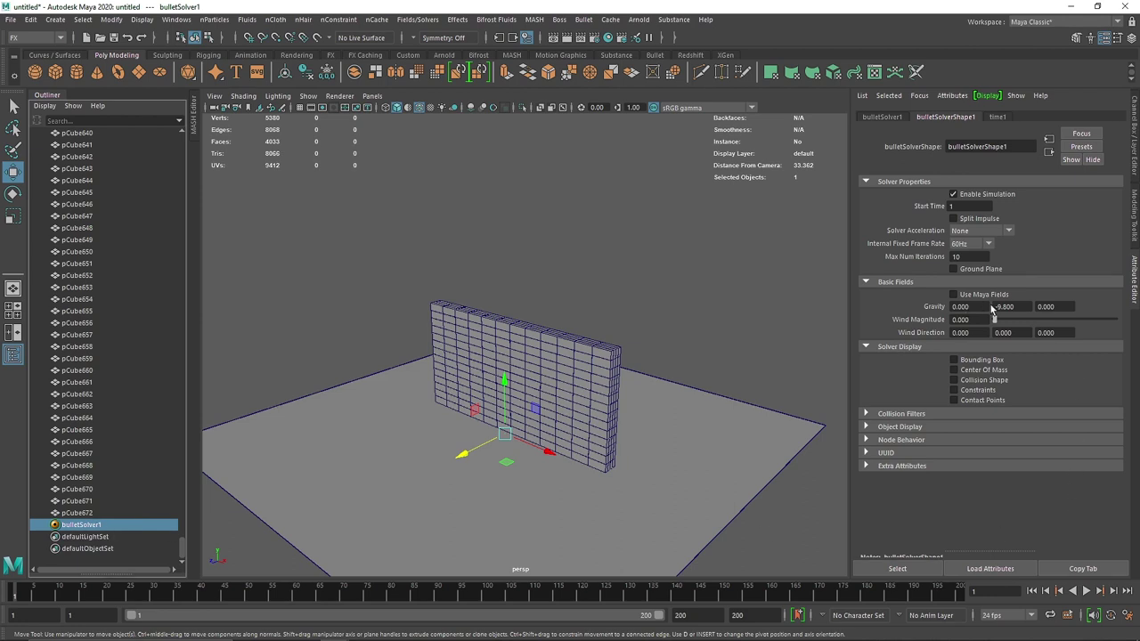
Play the simulation to test the falling bricks, rewind to the first frame and enable the solver's Ground Plane
{"action": "left_click", "coordinate": [1069, 306]}
{"action": "left_click", "coordinate": [1086, 590]}
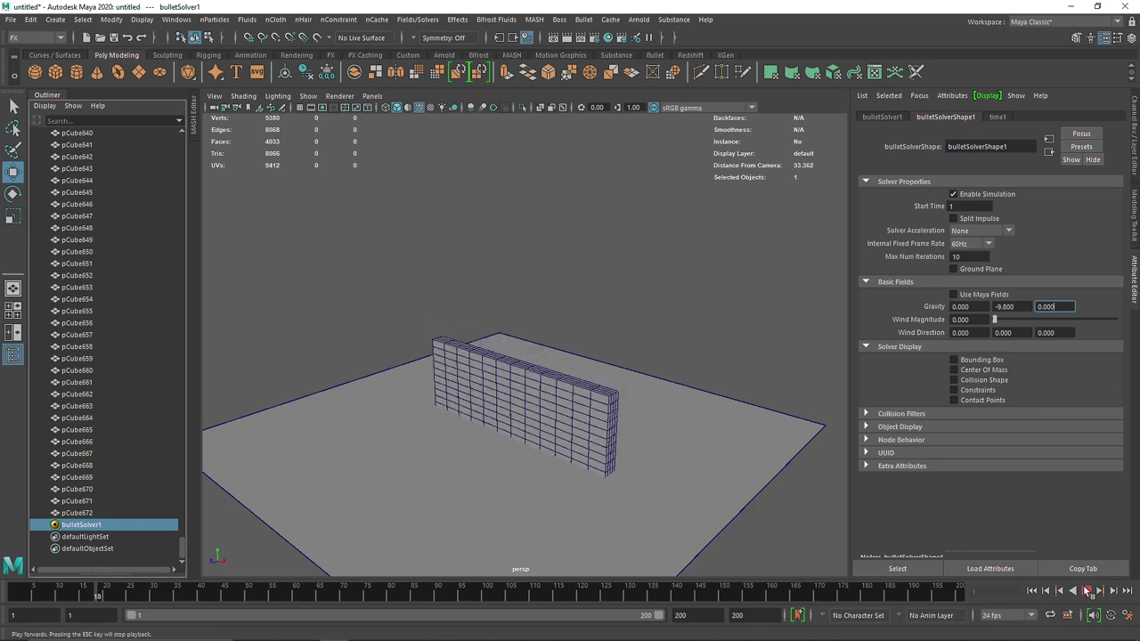
{"action": "left_click", "coordinate": [1085, 591]}
{"action": "scroll", "coordinate": [457, 441], "scroll_direction": "down", "scroll_amount": 2}
{"action": "left_click_drag", "start_coordinate": [457, 440], "coordinate": [579, 374], "text": "alt"}
{"action": "left_click", "coordinate": [1031, 590]}
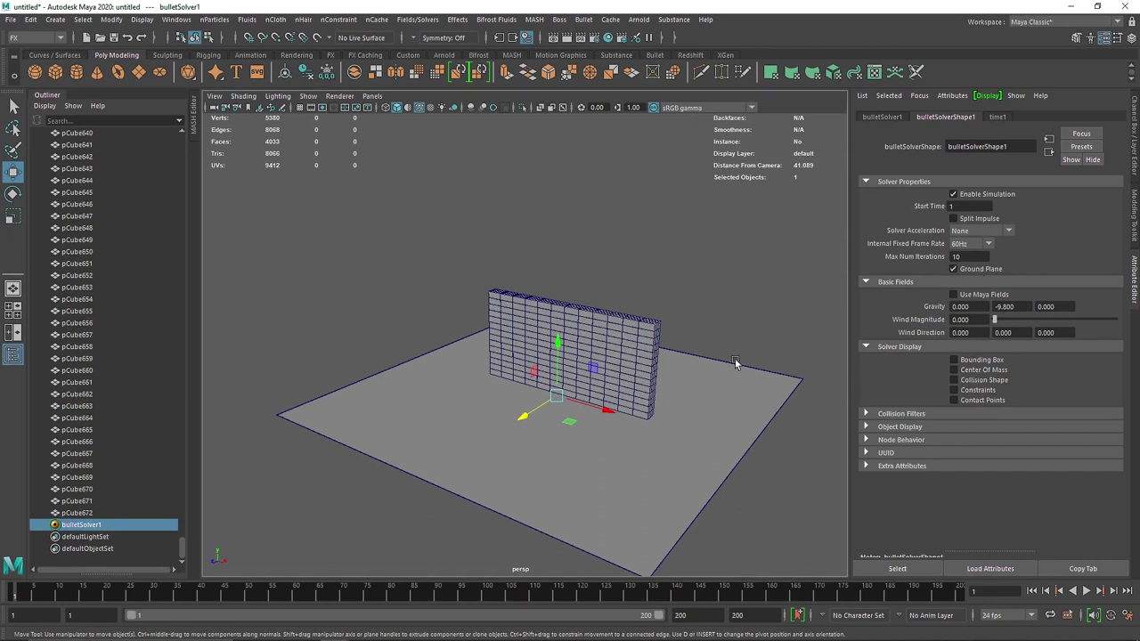
Play the simulation while viewing the ground plane from below, stop it and rewind to the first frame
{"action": "left_click", "coordinate": [693, 396]}
{"action": "left_click_drag", "start_coordinate": [571, 374], "coordinate": [632, 331]}
{"action": "left_click", "coordinate": [1087, 591]}
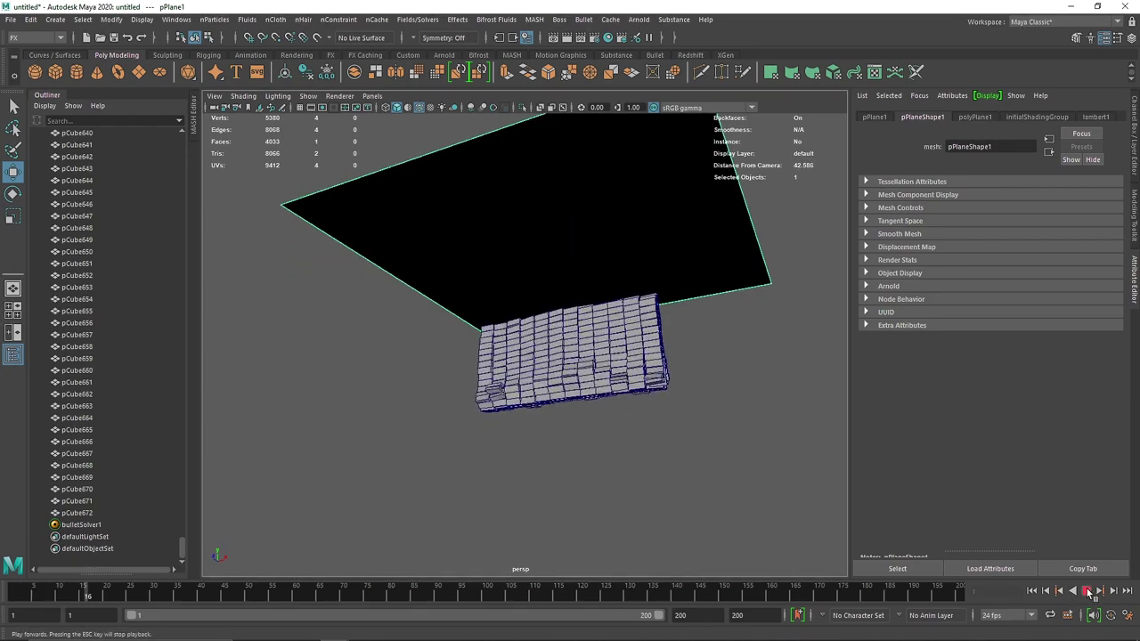
{"action": "left_click", "coordinate": [1088, 591]}
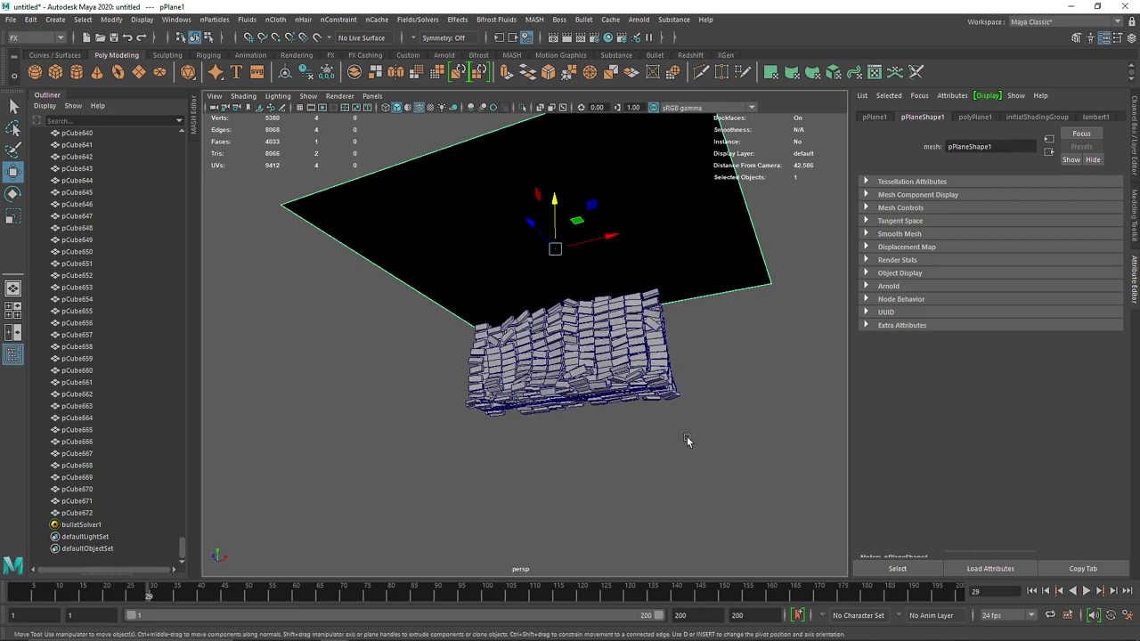
{"action": "left_click", "coordinate": [1032, 591]}
{"action": "left_click_drag", "start_coordinate": [699, 369], "coordinate": [758, 329], "text": "alt"}
{"action": "left_click", "coordinate": [758, 328]}
{"action": "left_click", "coordinate": [738, 434]}
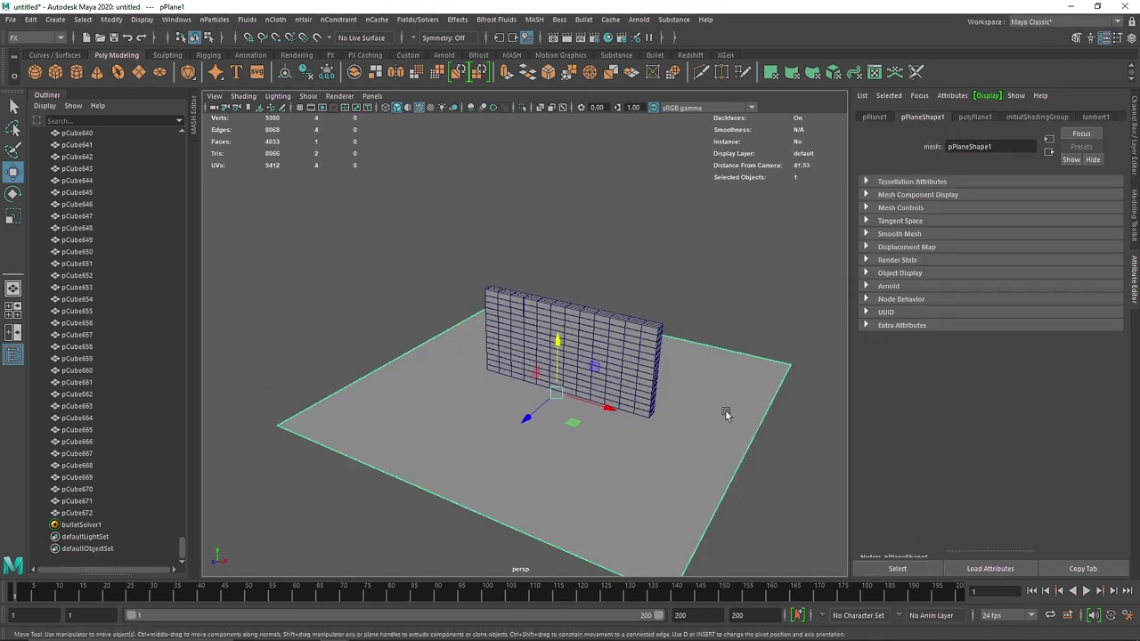
Disable the Ground Plane option of bulletSolver1 and clear the selection
{"action": "left_click", "coordinate": [93, 525]}
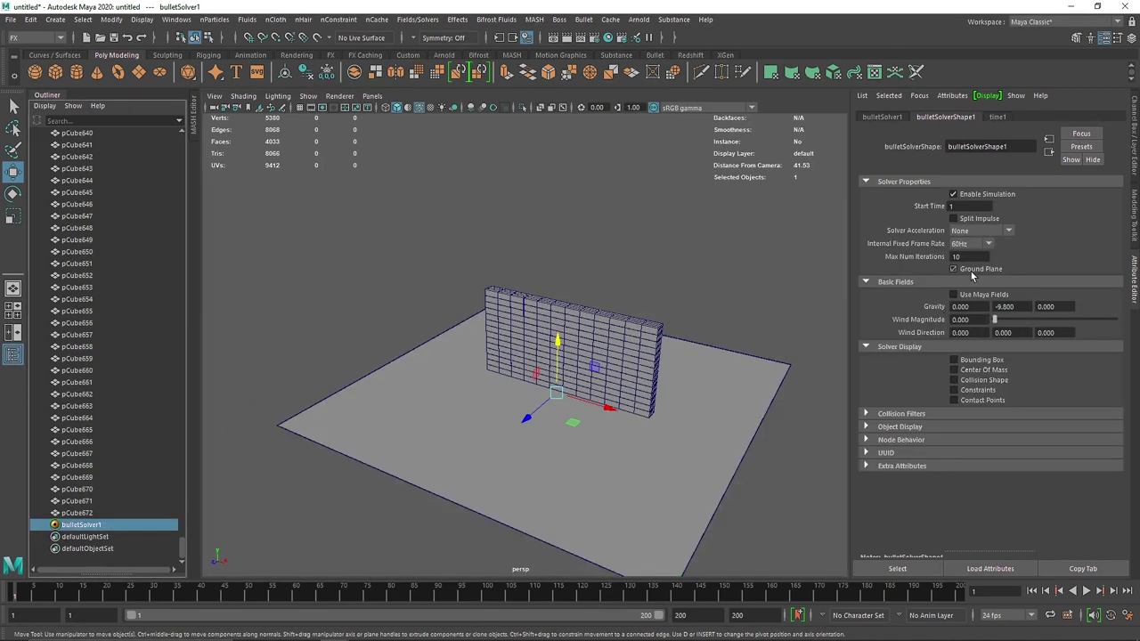
{"action": "left_click", "coordinate": [971, 271]}
{"action": "left_click", "coordinate": [397, 223]}
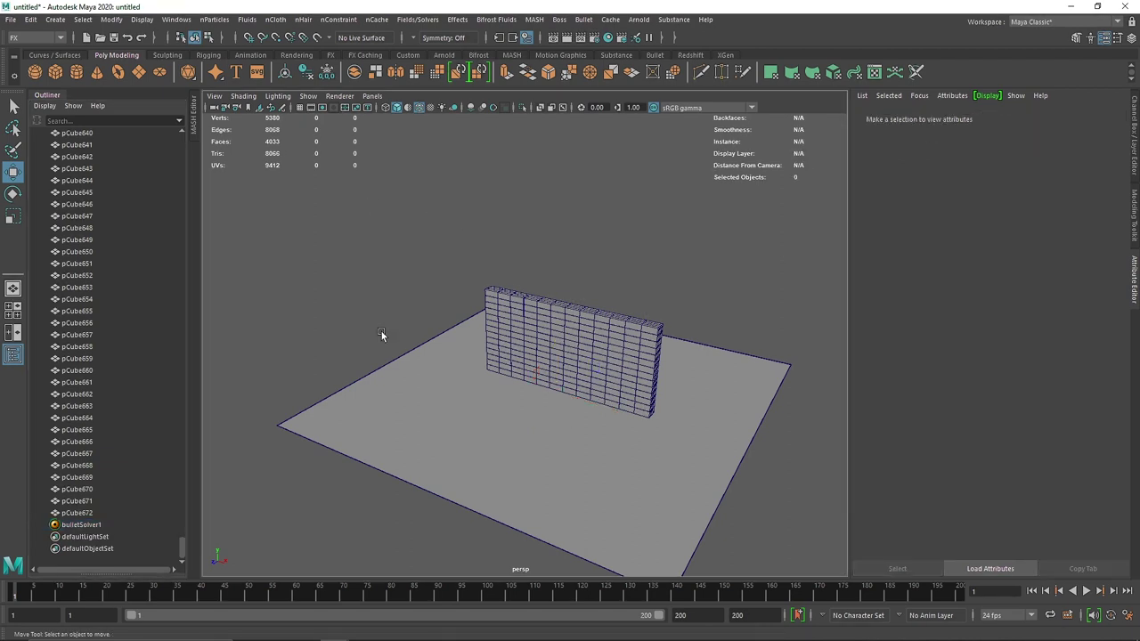
Make the modelled ground plane a Bullet passive rigid body and play the simulation
{"action": "left_click", "coordinate": [358, 389]}
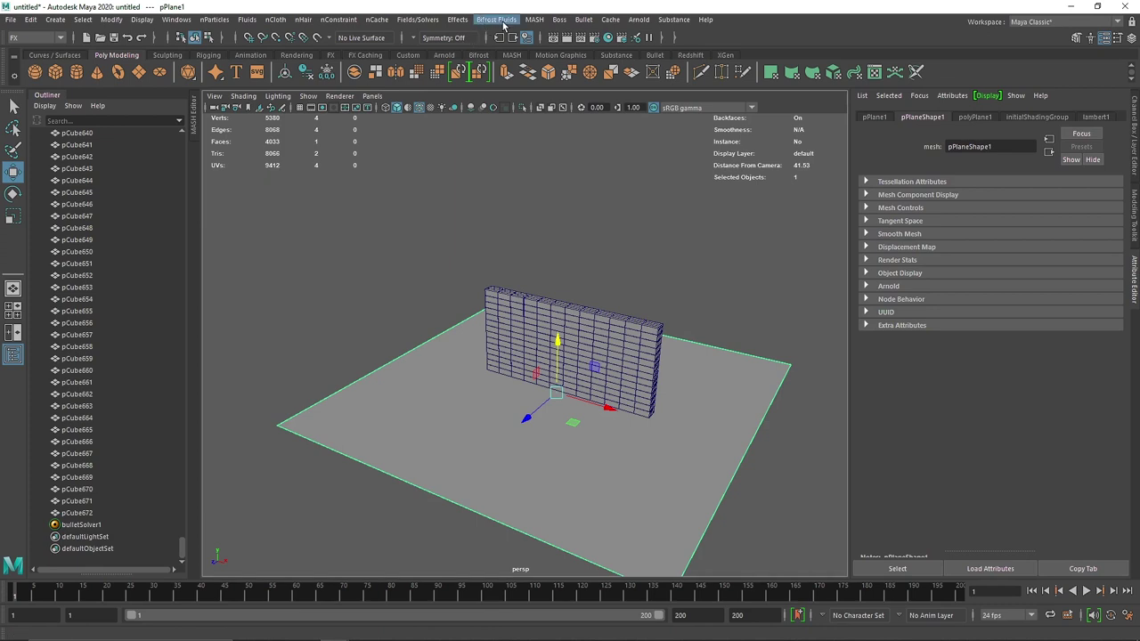
{"action": "left_click", "coordinate": [584, 19]}
{"action": "left_click", "coordinate": [613, 60]}
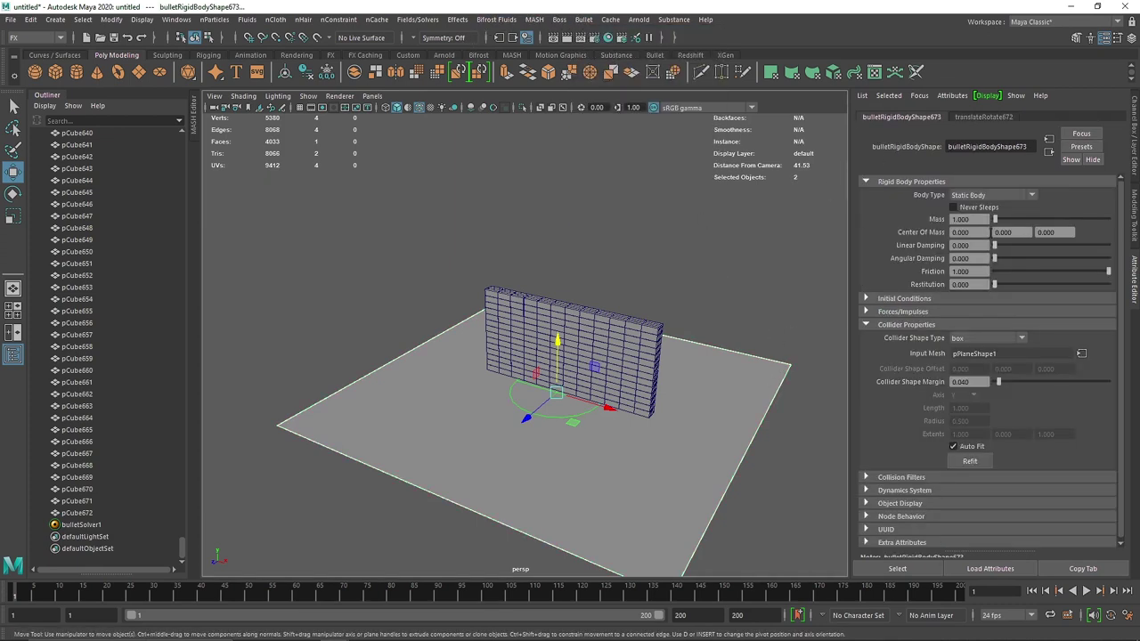
{"action": "left_click", "coordinate": [753, 444]}
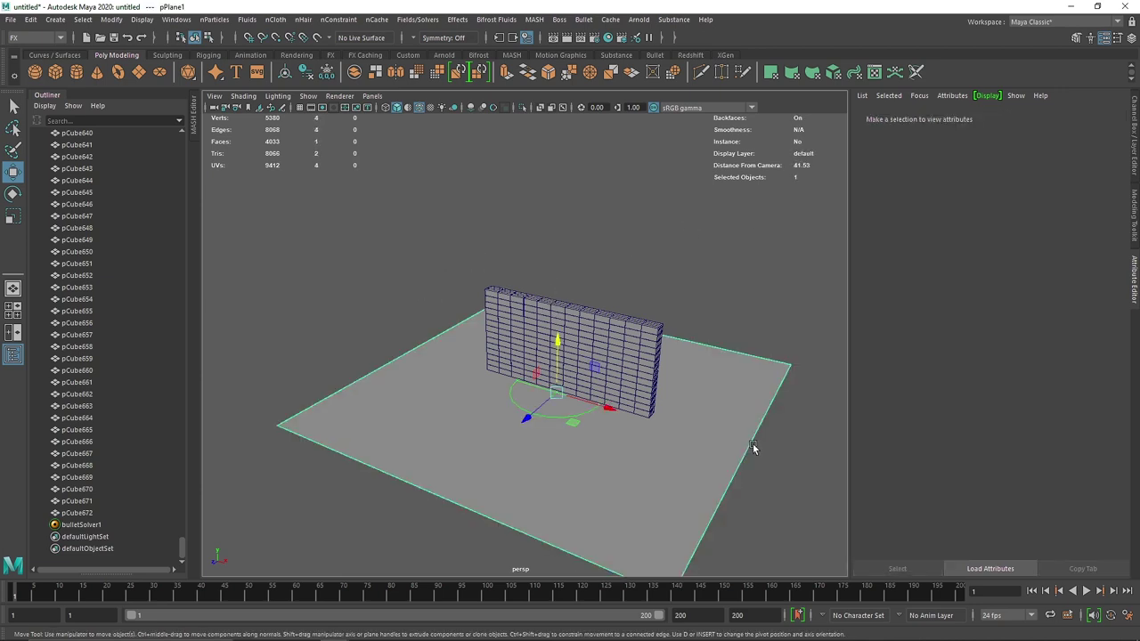
{"action": "left_click", "coordinate": [1086, 590]}
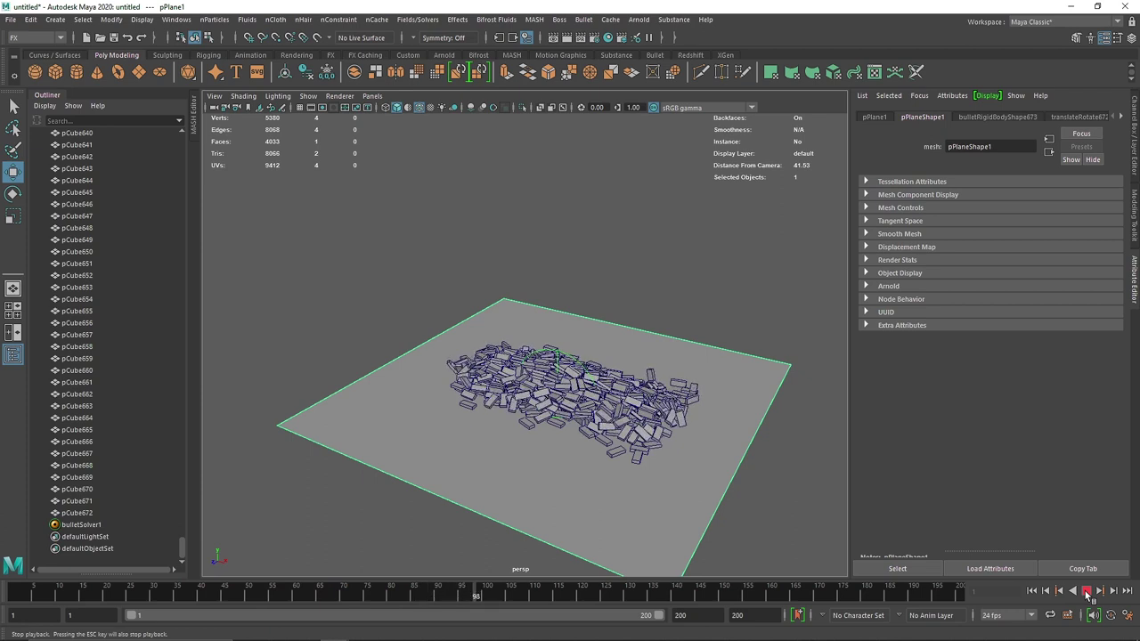
Stop the playback, rewind to the first frame and show the ground plane's rigid body properties
{"action": "left_click", "coordinate": [1086, 590]}
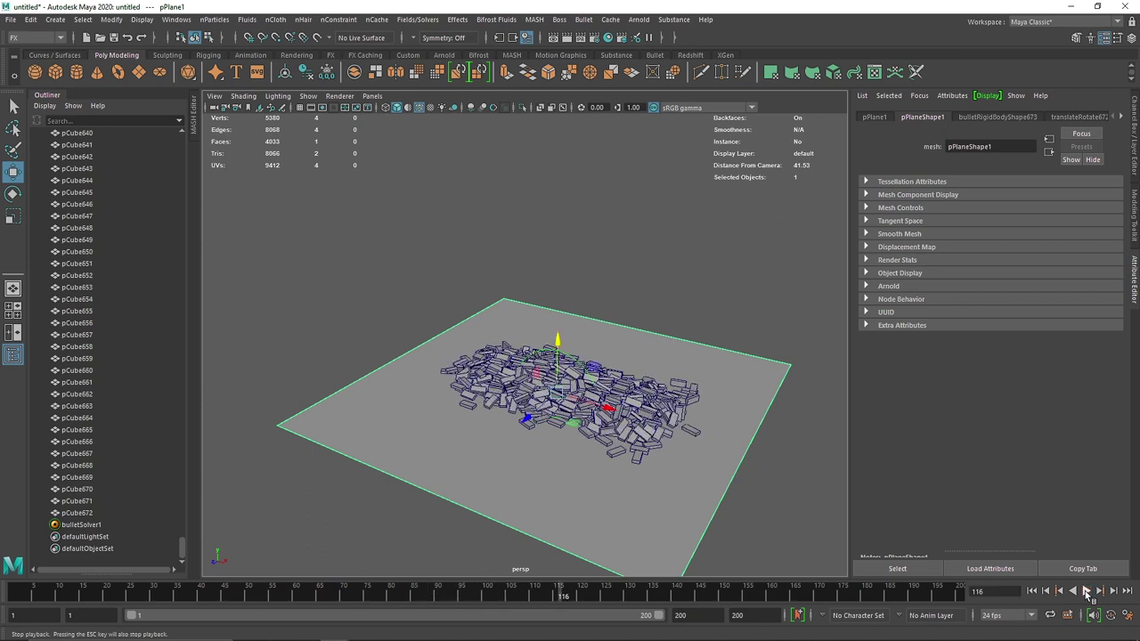
{"action": "left_click", "coordinate": [1032, 590]}
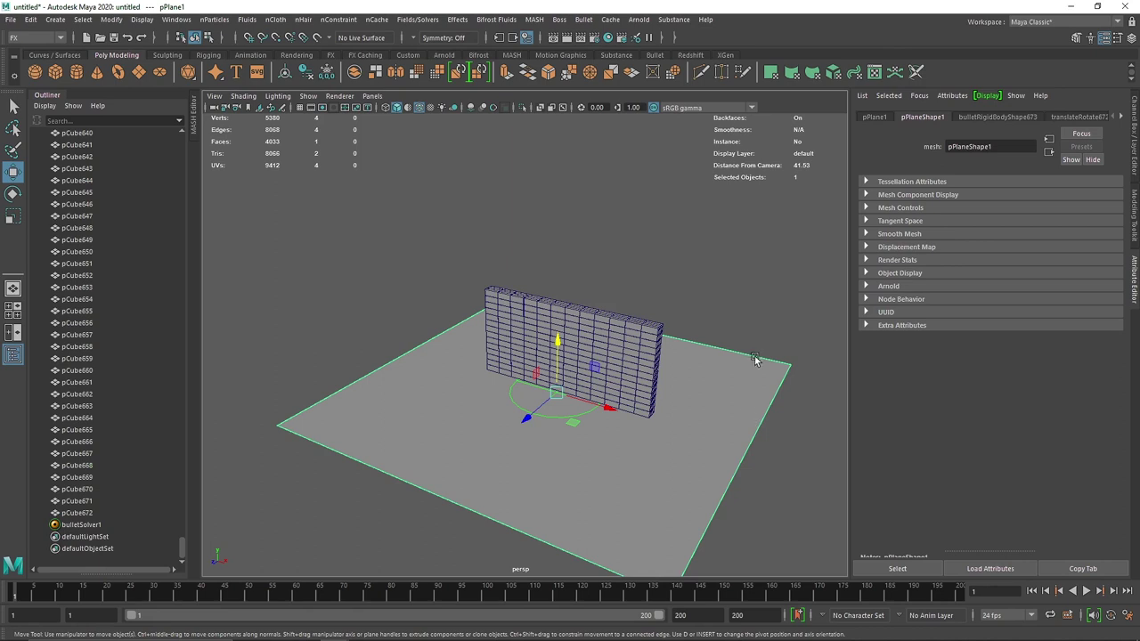
{"action": "left_click", "coordinate": [736, 326]}
{"action": "left_click", "coordinate": [679, 451]}
{"action": "left_click", "coordinate": [998, 117]}
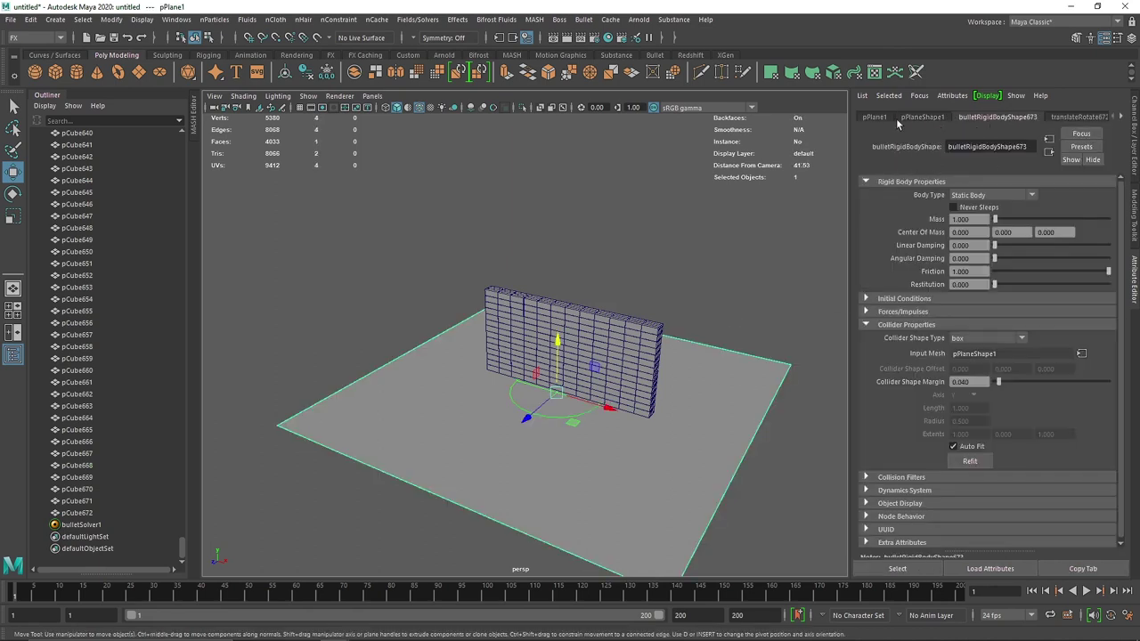
Compare the Body Type options of the ground plane with those of individual bricks in the wall
{"action": "left_click", "coordinate": [997, 197]}
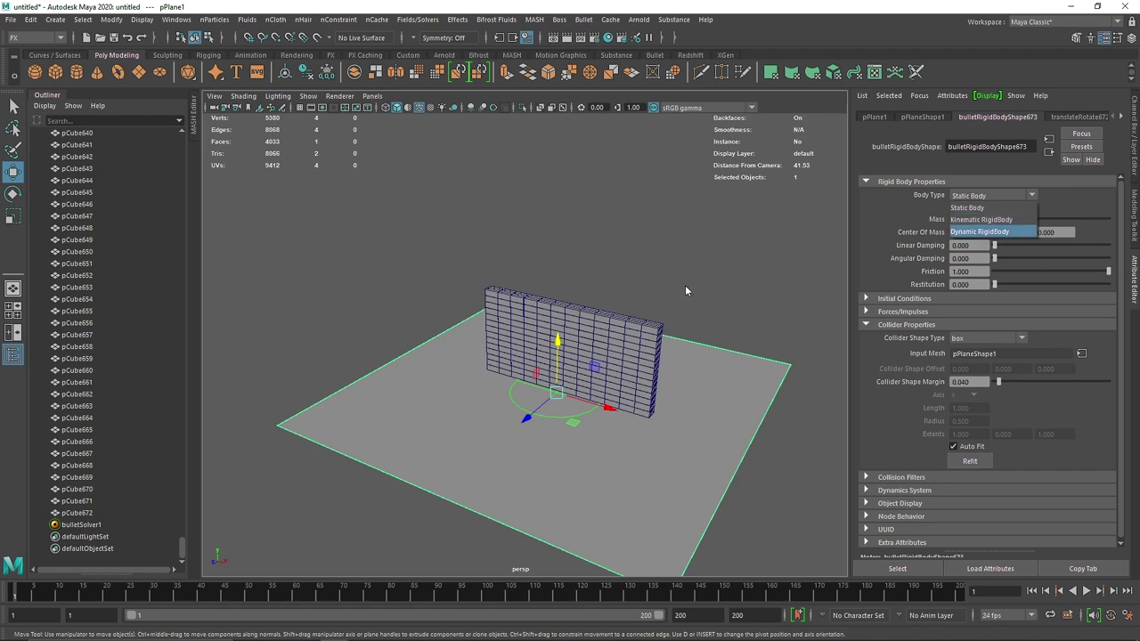
{"action": "left_click", "coordinate": [980, 231]}
{"action": "left_click", "coordinate": [647, 343]}
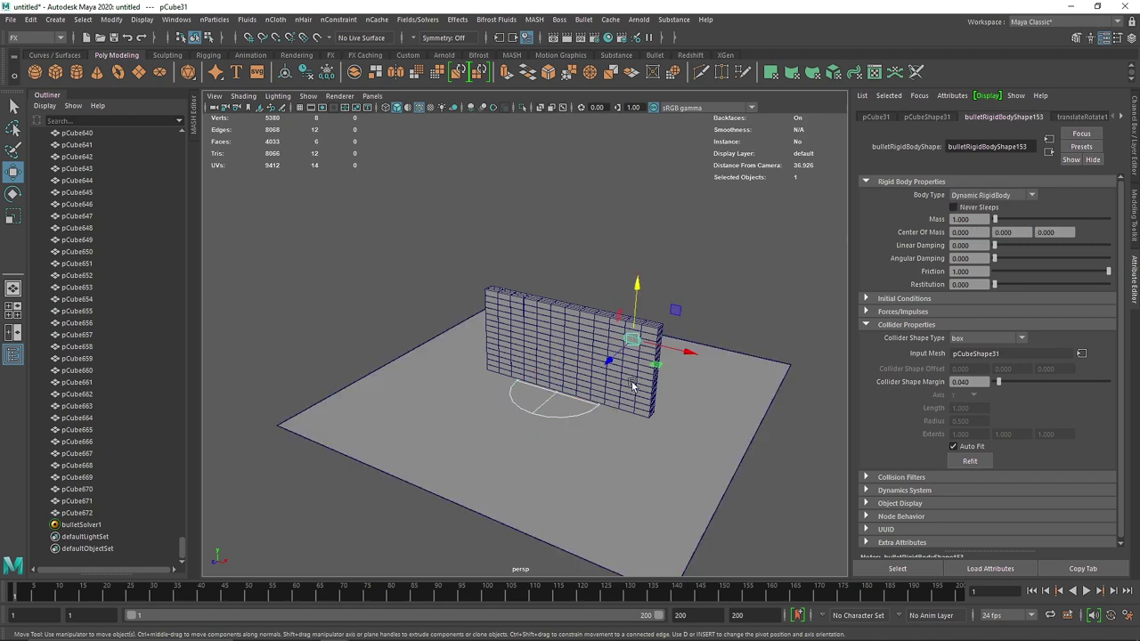
{"action": "left_click", "coordinate": [550, 326]}
{"action": "left_click", "coordinate": [530, 306]}
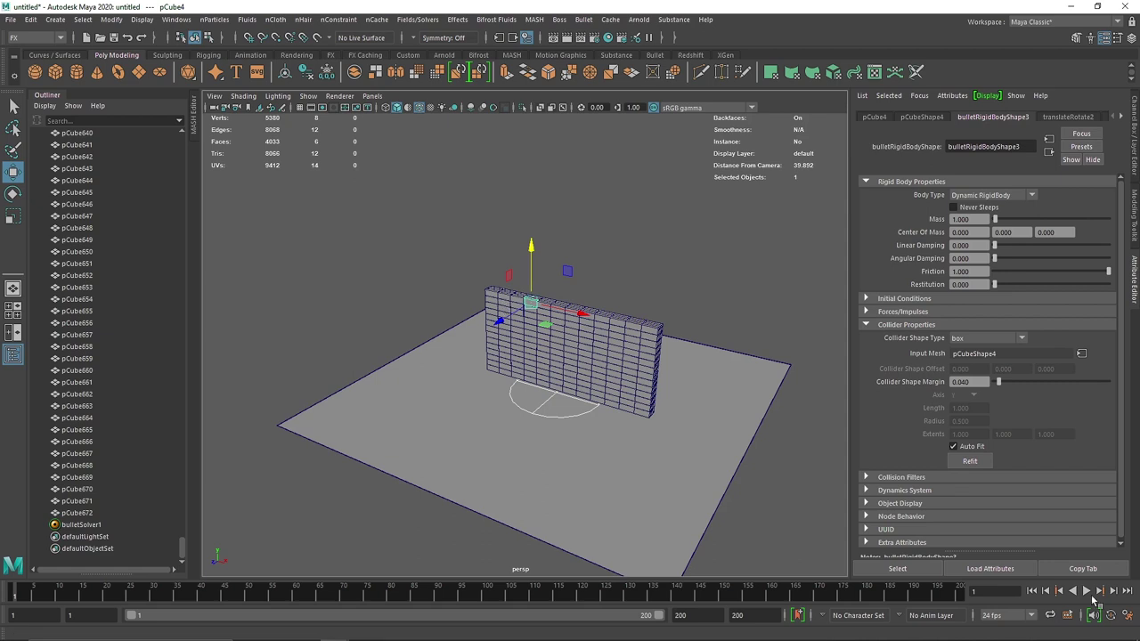
{"action": "left_click", "coordinate": [991, 195]}
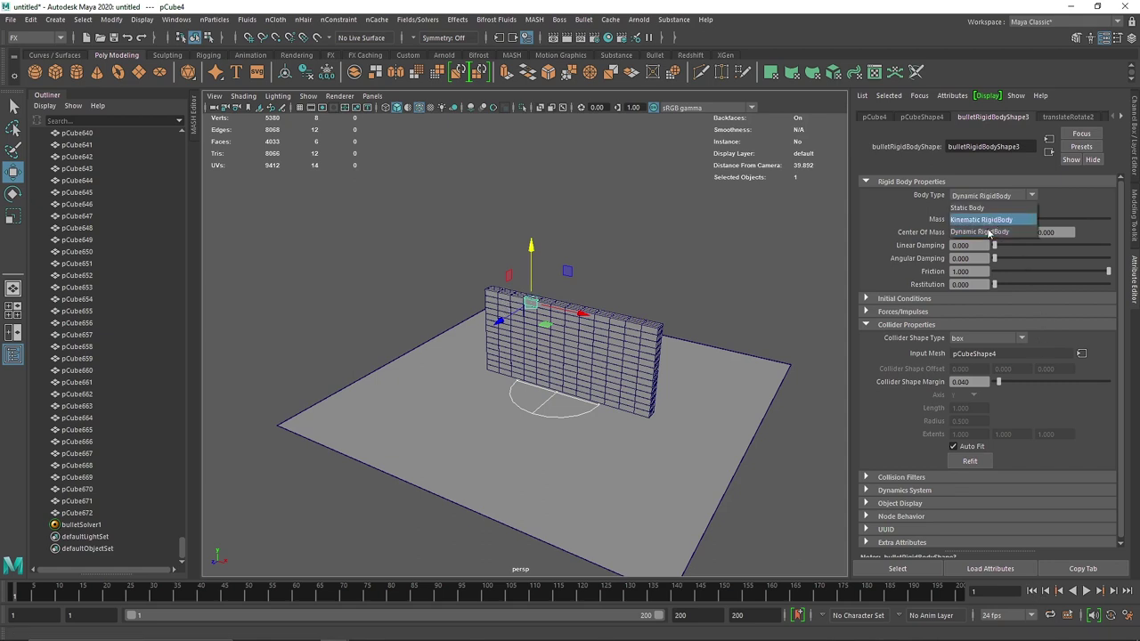
{"action": "left_click", "coordinate": [689, 293]}
Review the Body Type list on the ground plane again, followed by the one on brick pCube31
{"action": "left_click", "coordinate": [704, 374]}
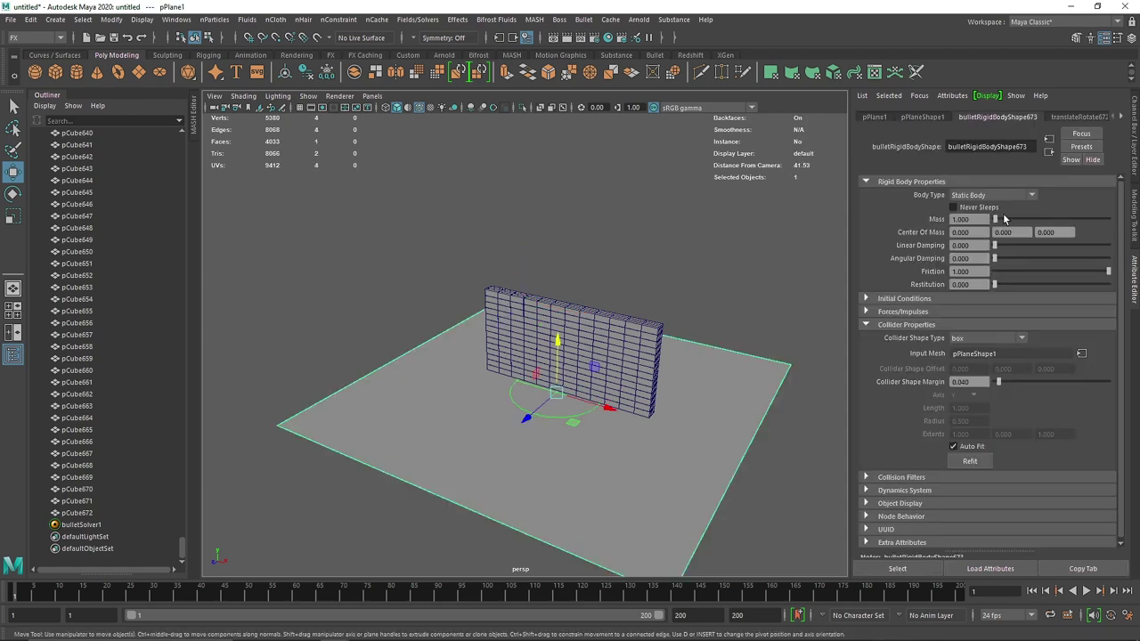
{"action": "left_click", "coordinate": [1001, 198]}
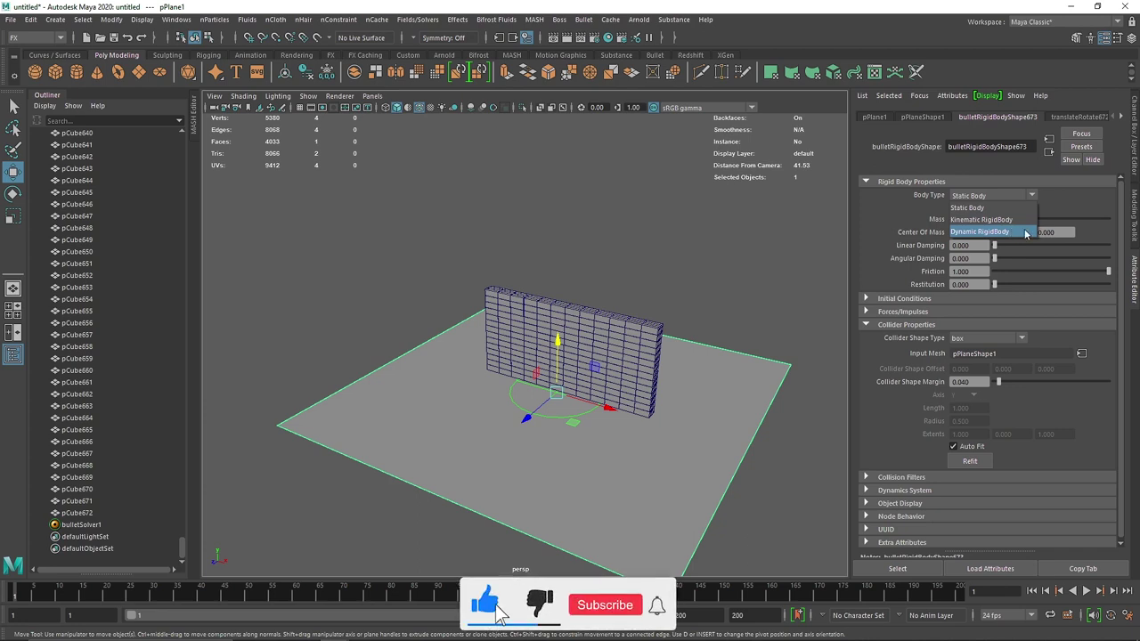
{"action": "left_click", "coordinate": [980, 232]}
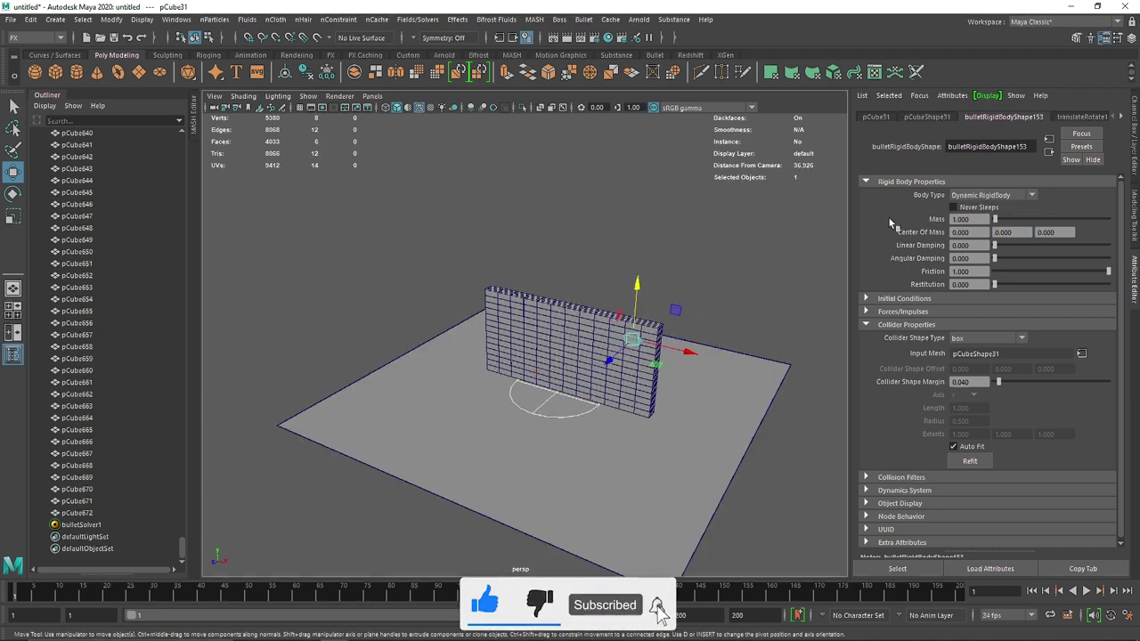
{"action": "left_click", "coordinate": [992, 196]}
{"action": "left_click", "coordinate": [994, 197]}
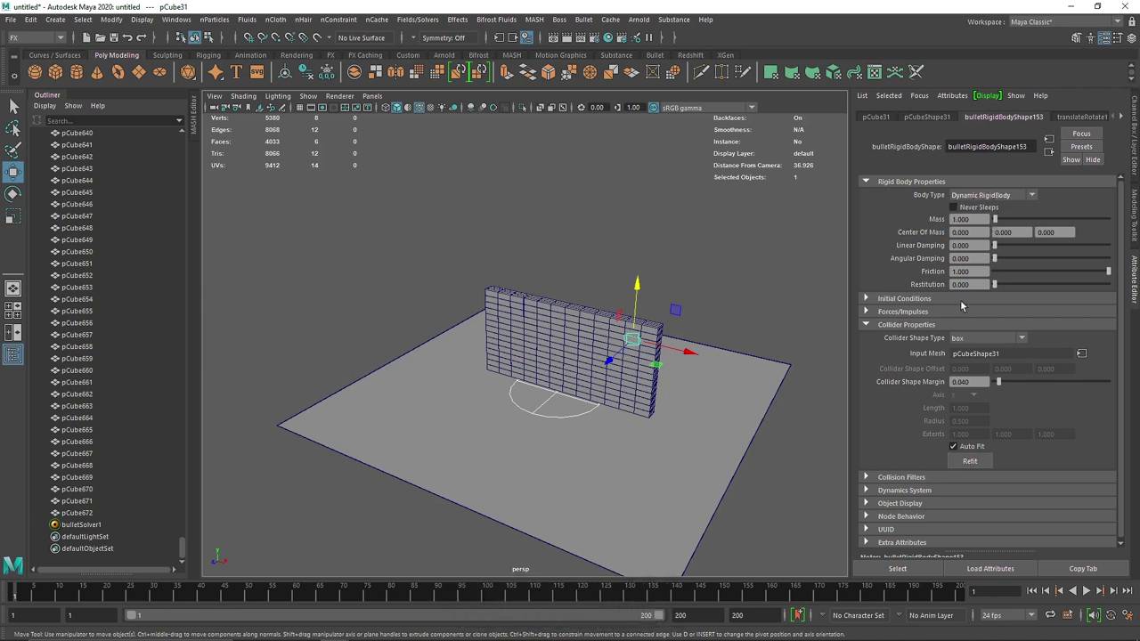
Check the gravity values of bulletSolver1 and the Body Type options of brick pCube672
{"action": "left_click", "coordinate": [81, 525]}
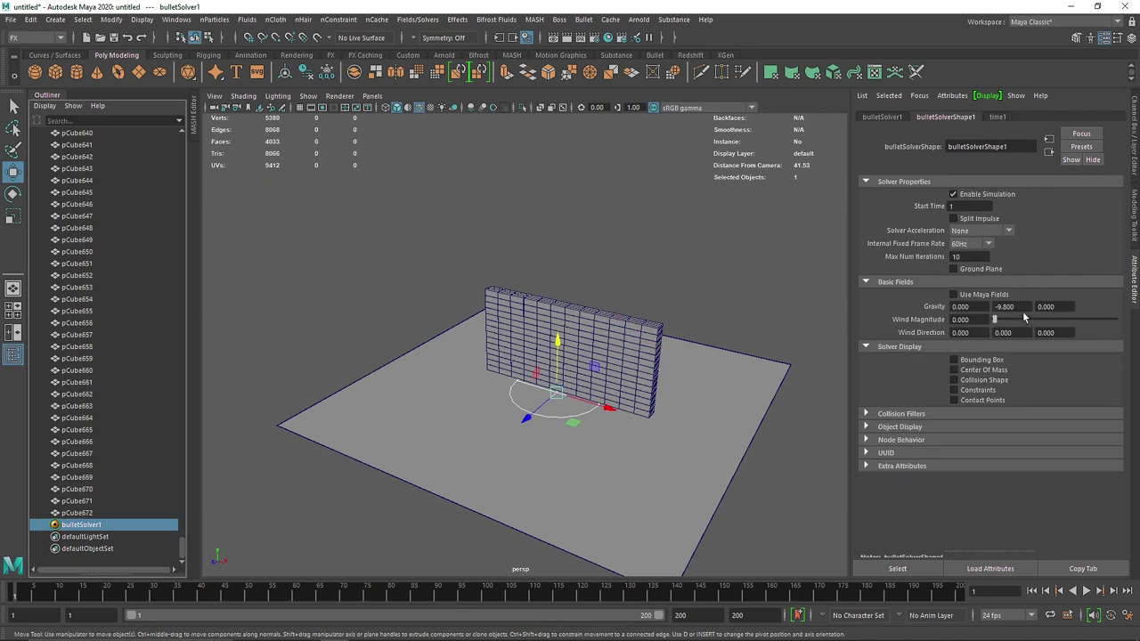
{"action": "double_click", "coordinate": [1004, 306]}
{"action": "left_click", "coordinate": [125, 510]}
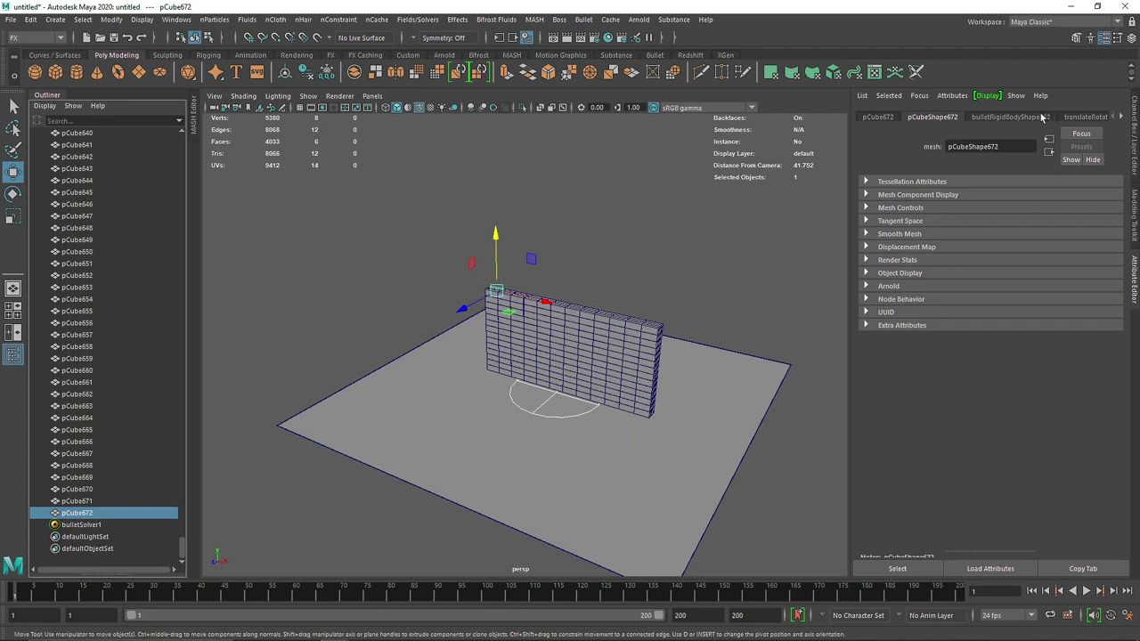
{"action": "left_click", "coordinate": [1011, 117]}
{"action": "left_click", "coordinate": [993, 196]}
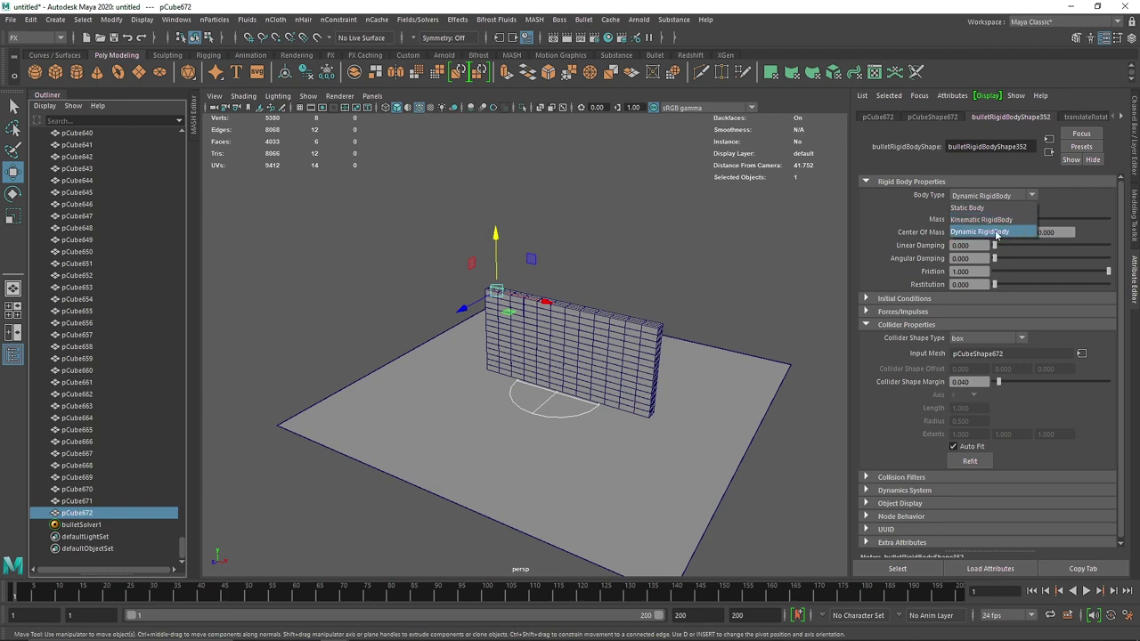
{"action": "left_click", "coordinate": [886, 222]}
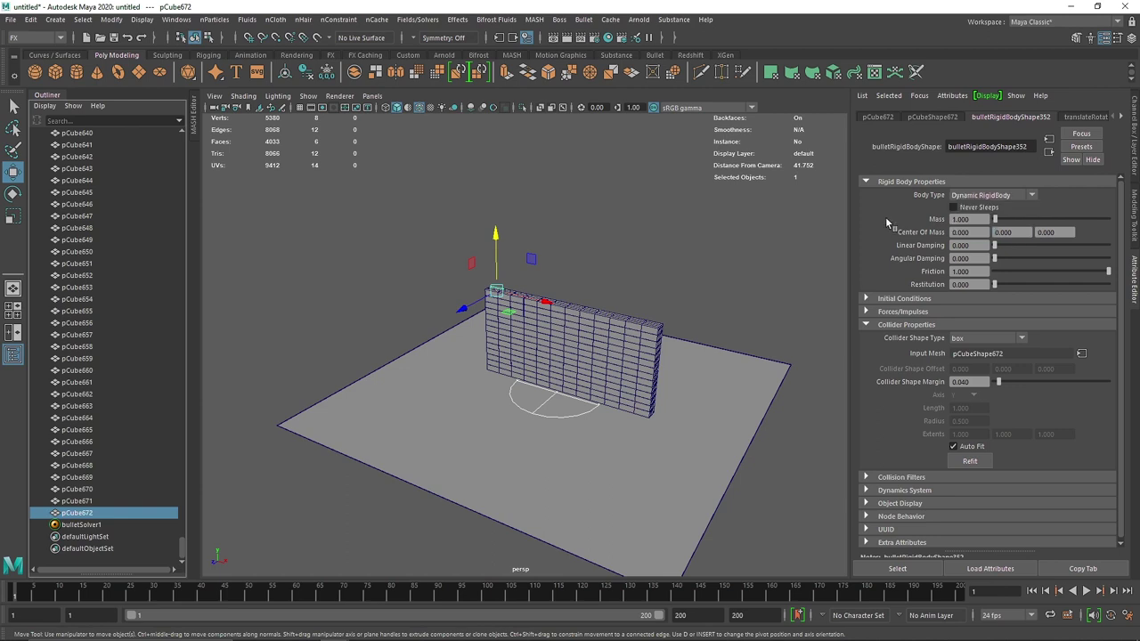
Try the mesh (static only) collider shape type on the ground plane and return it to box
{"action": "left_click", "coordinate": [391, 433]}
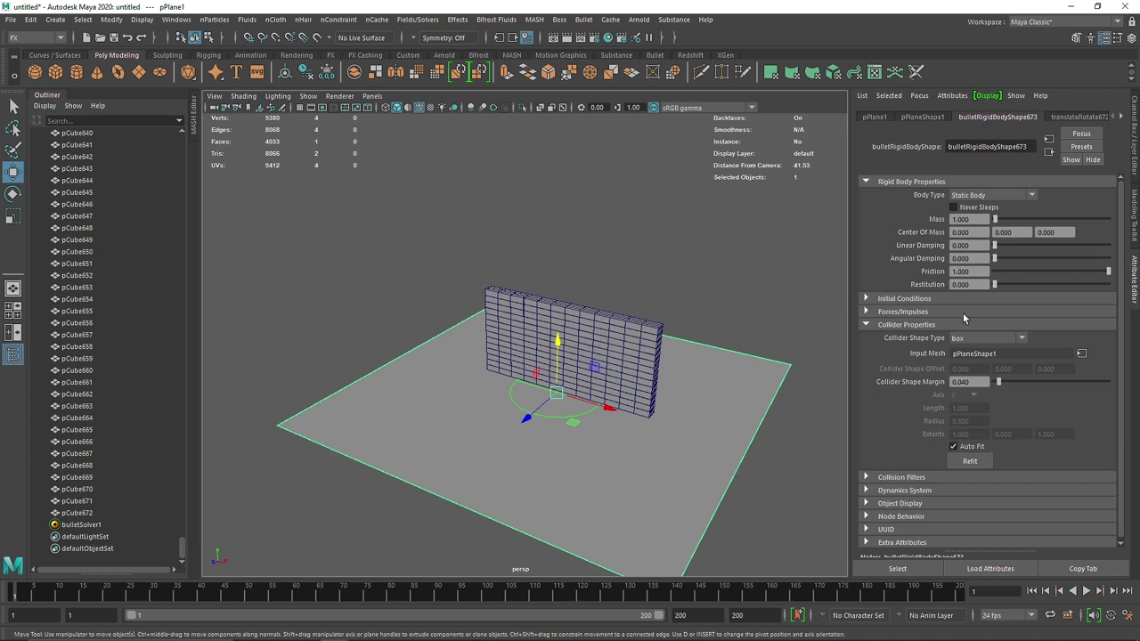
{"action": "left_click", "coordinate": [976, 339]}
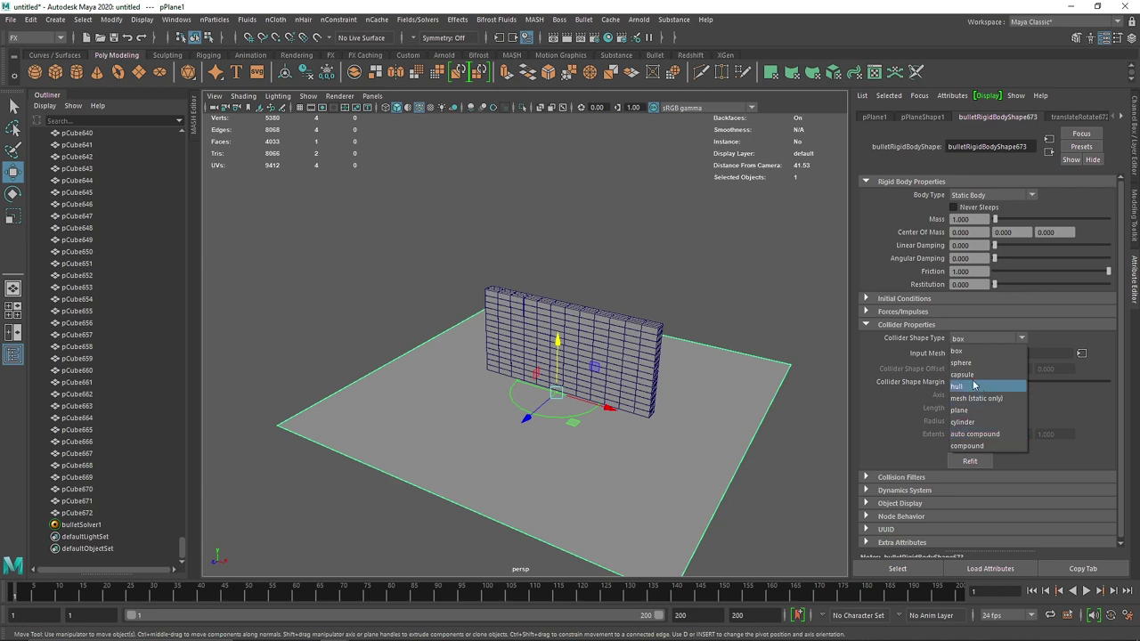
{"action": "left_click", "coordinate": [1023, 398]}
{"action": "left_click", "coordinate": [983, 340]}
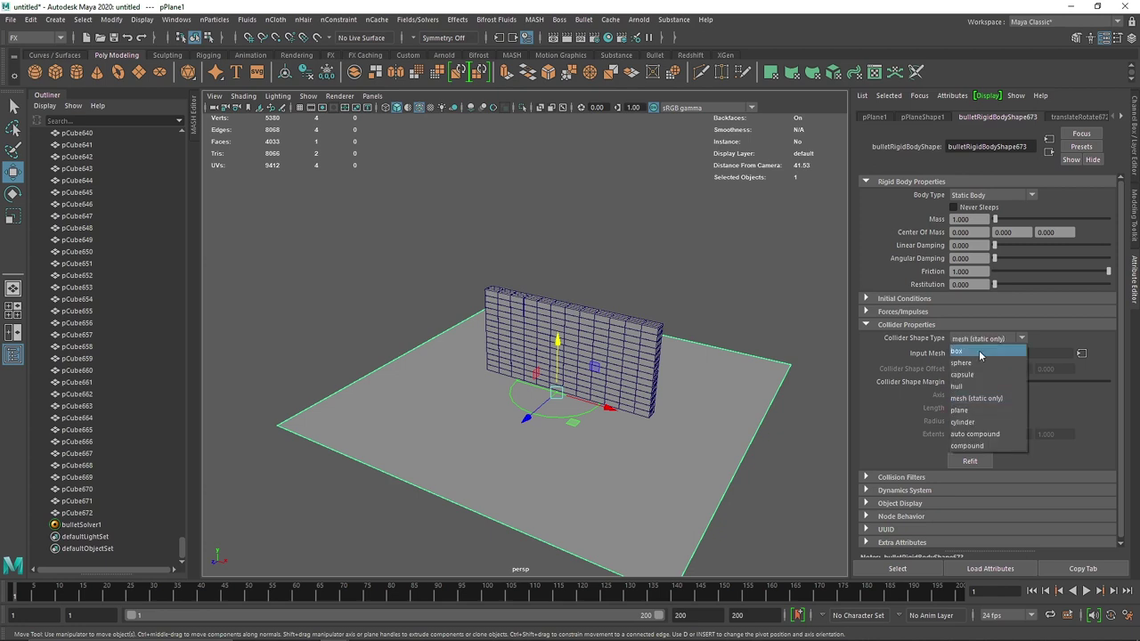
{"action": "left_click", "coordinate": [973, 354]}
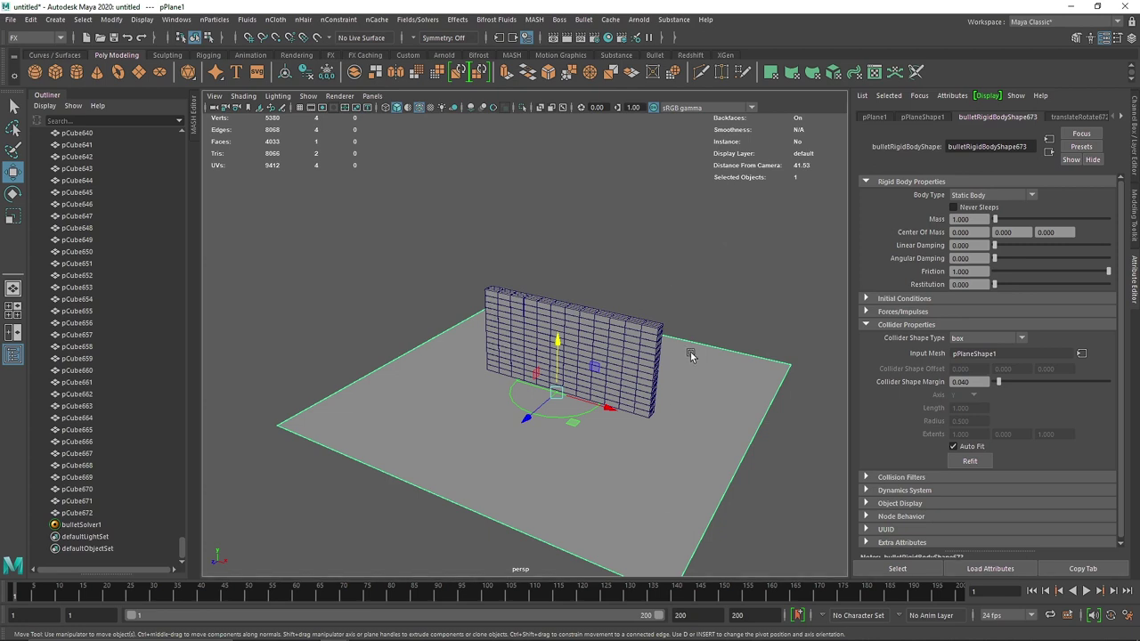
Clear the selection, play the brick wall simulation, stop it and rewind to the first frame
{"action": "left_click", "coordinate": [687, 294]}
{"action": "left_click", "coordinate": [1087, 591]}
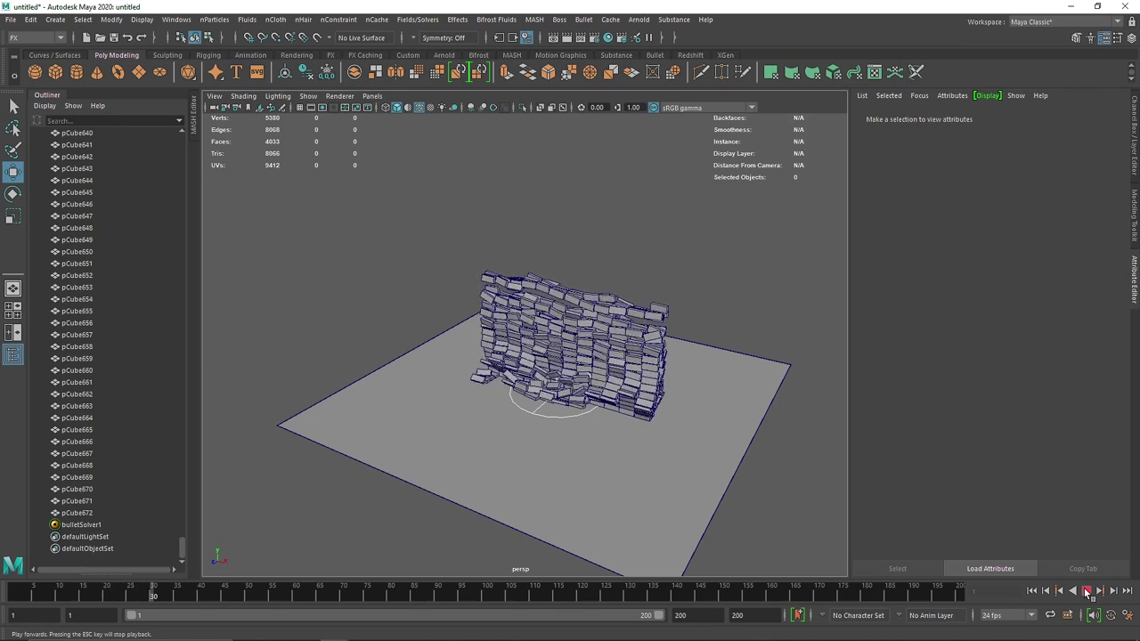
{"action": "left_click", "coordinate": [1087, 590]}
{"action": "key", "text": "alt+shift+v"}
In the front view, raise the ground plane about 0.203 cm to meet the bottom row of bricks
{"action": "key", "text": "space"}
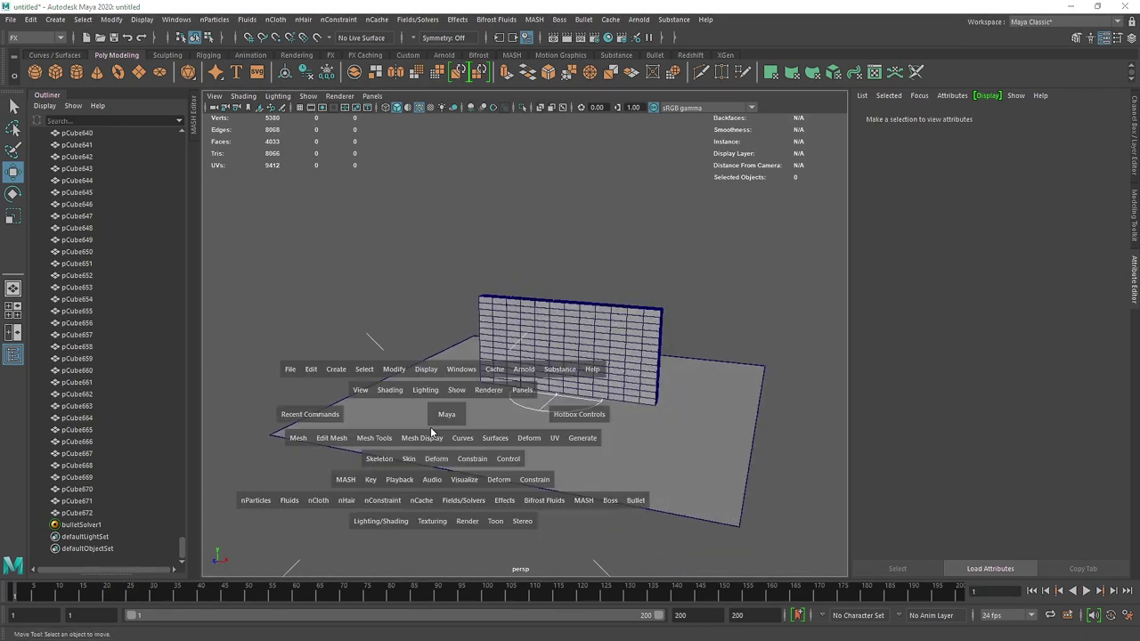
{"action": "key", "text": "space"}
{"action": "scroll", "coordinate": [510, 458], "scroll_direction": "up", "scroll_amount": 4}
{"action": "left_click", "coordinate": [493, 493]}
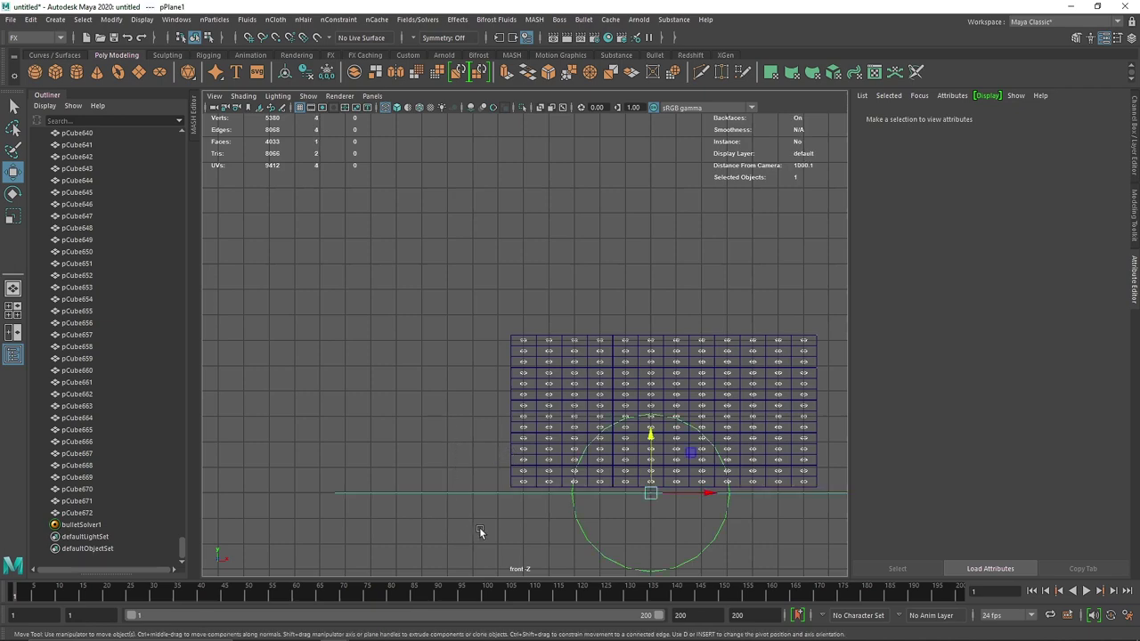
{"action": "middle_click_drag", "start_coordinate": [585, 526], "coordinate": [537, 435], "text": "alt"}
{"action": "scroll", "coordinate": [537, 436], "scroll_direction": "up", "scroll_amount": 7}
{"action": "scroll", "coordinate": [651, 421], "scroll_direction": "up", "scroll_amount": 2}
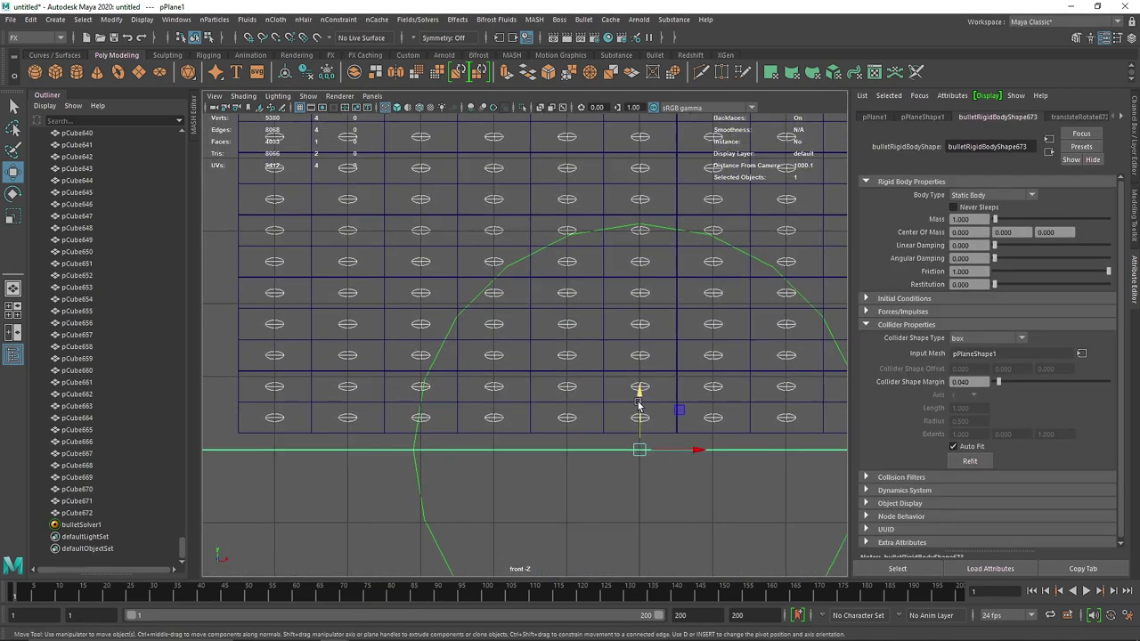
{"action": "left_click_drag", "start_coordinate": [641, 407], "coordinate": [640, 390]}
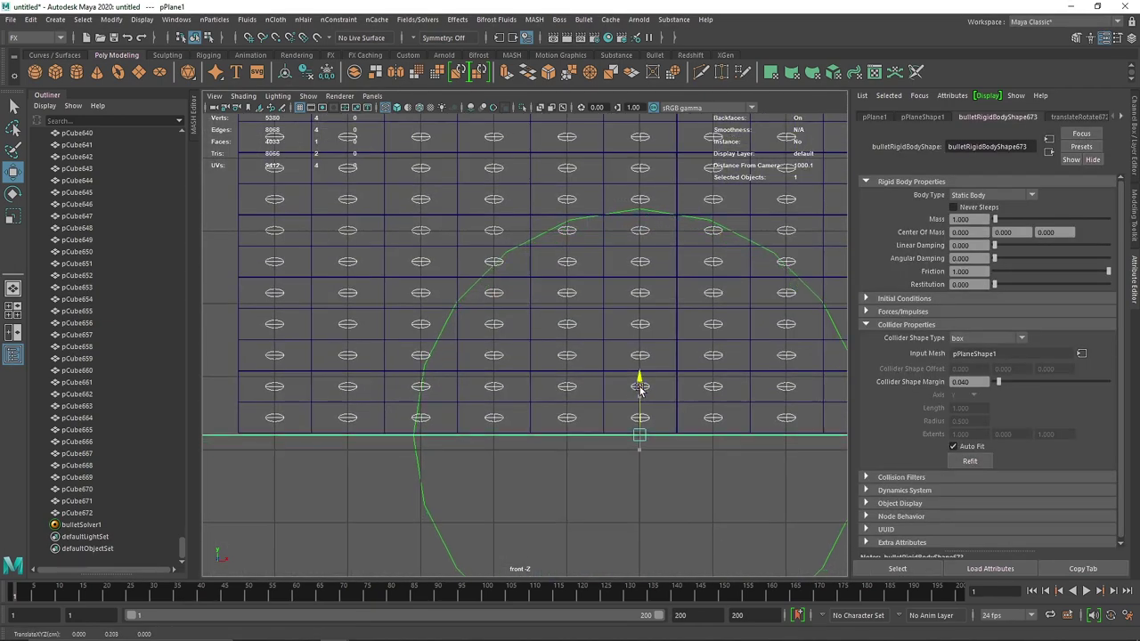
Switch to the top view and display the brick wall in wireframe
{"action": "key", "text": "space"}
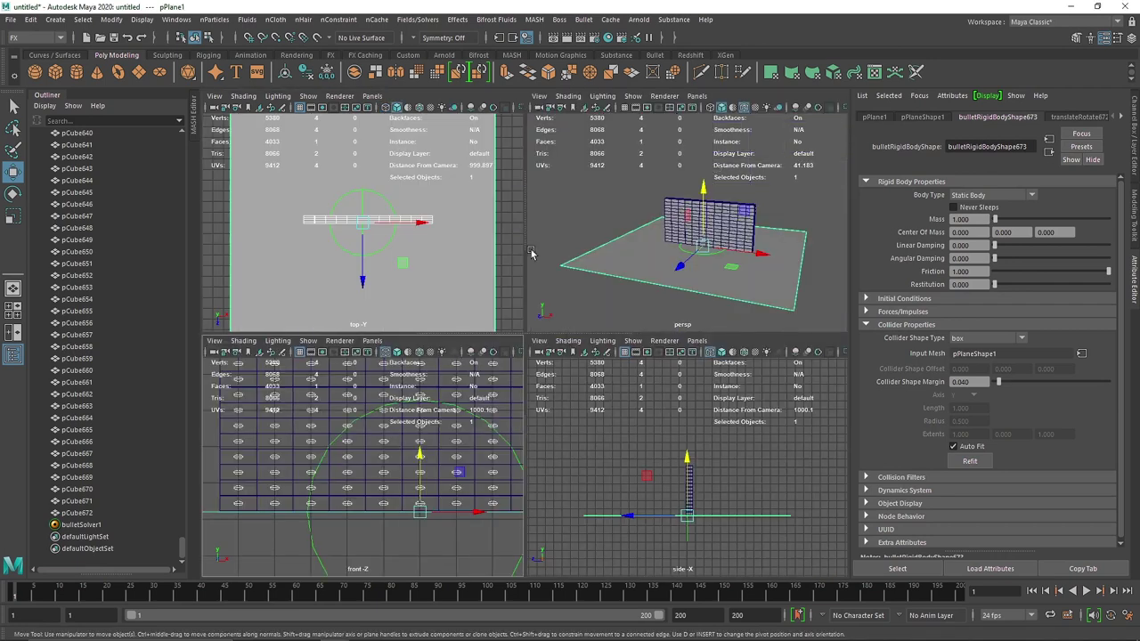
{"action": "key", "text": "space"}
{"action": "key", "text": "space"}
{"action": "key", "text": "space"}
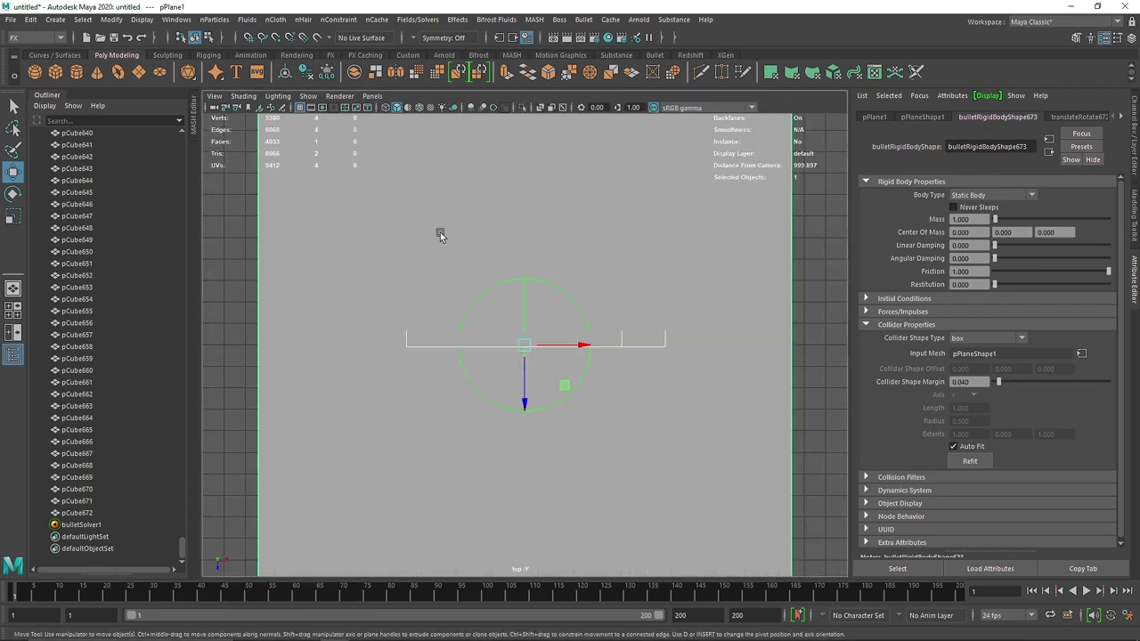
{"action": "key", "text": "4"}
{"action": "scroll", "coordinate": [395, 312], "scroll_direction": "up", "scroll_amount": 3}
{"action": "middle_click_drag", "start_coordinate": [379, 321], "coordinate": [463, 310], "text": "alt"}
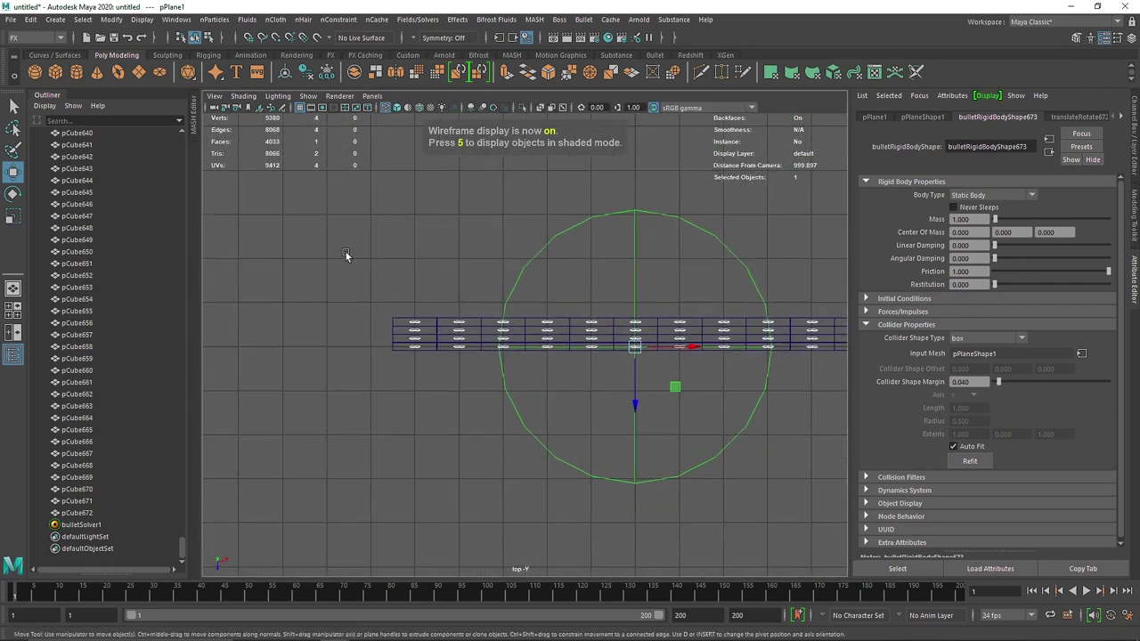
Try to delete the wall's two rear brick layers using a selection that includes the ground plane
{"action": "left_click_drag", "start_coordinate": [328, 243], "coordinate": [873, 326]}
{"action": "scroll", "coordinate": [687, 453], "scroll_direction": "down", "scroll_amount": 3}
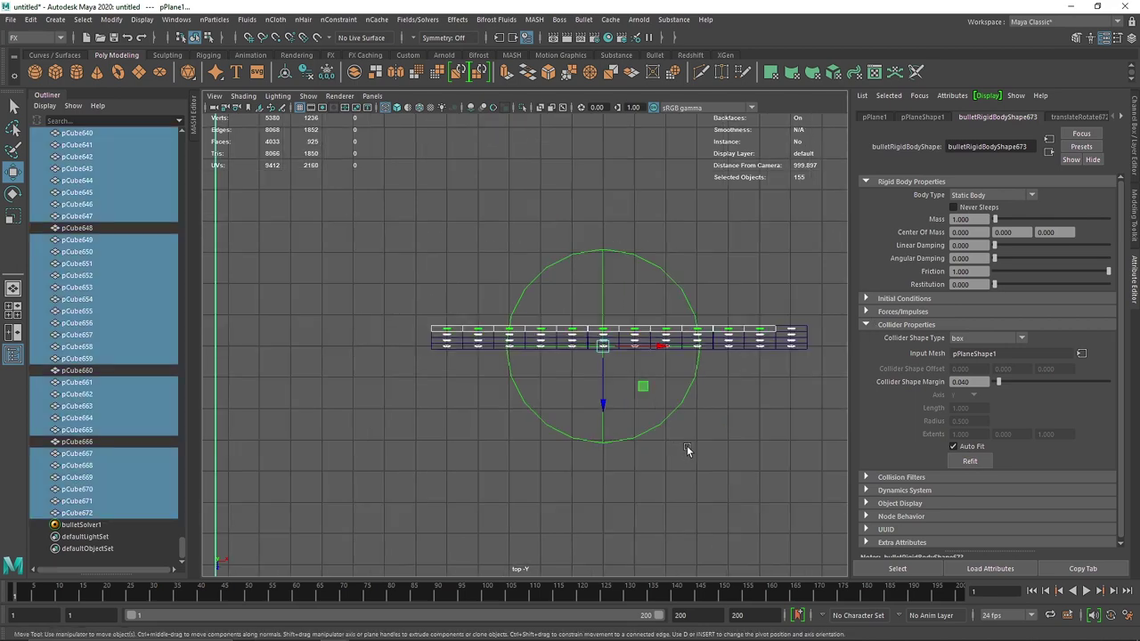
{"action": "left_click", "coordinate": [708, 269]}
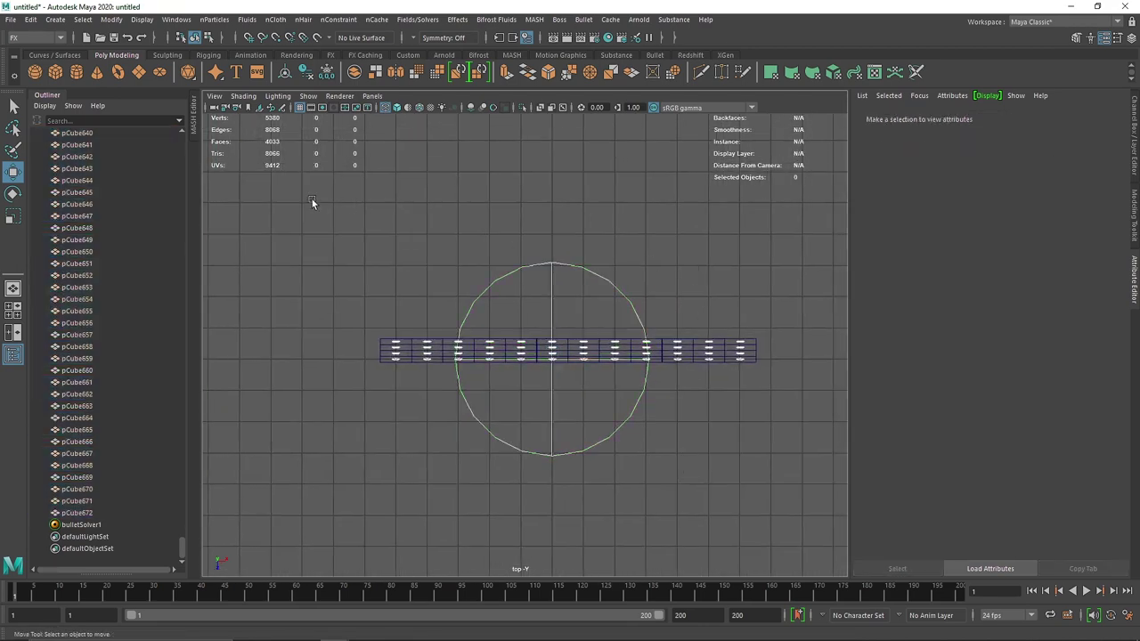
{"action": "left_click_drag", "start_coordinate": [281, 211], "coordinate": [855, 348]}
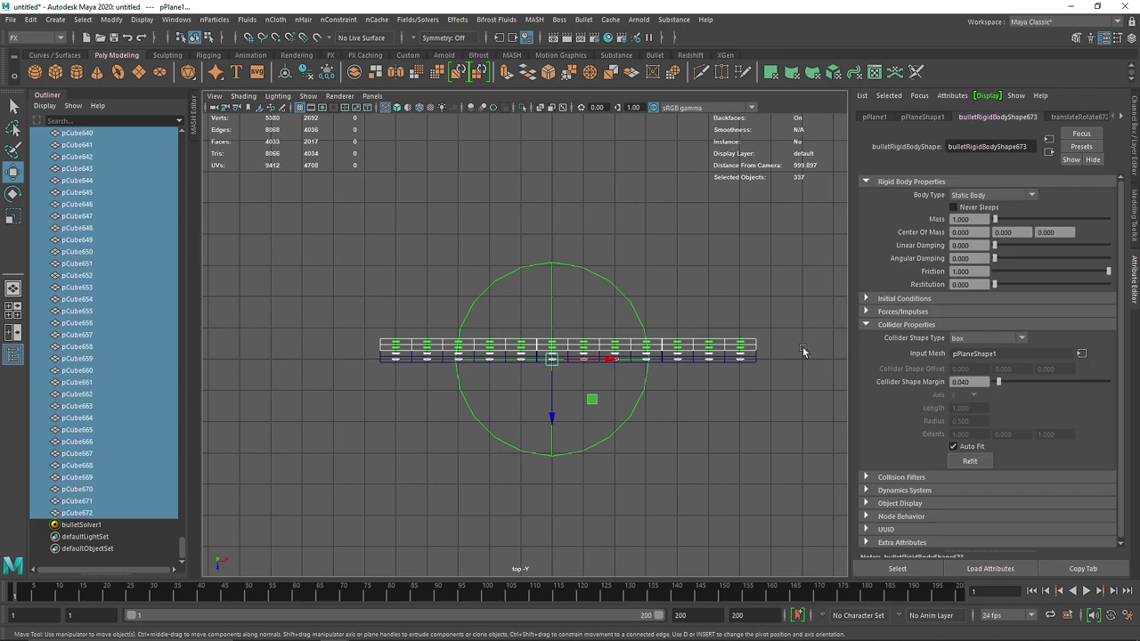
{"action": "key", "text": "Delete"}
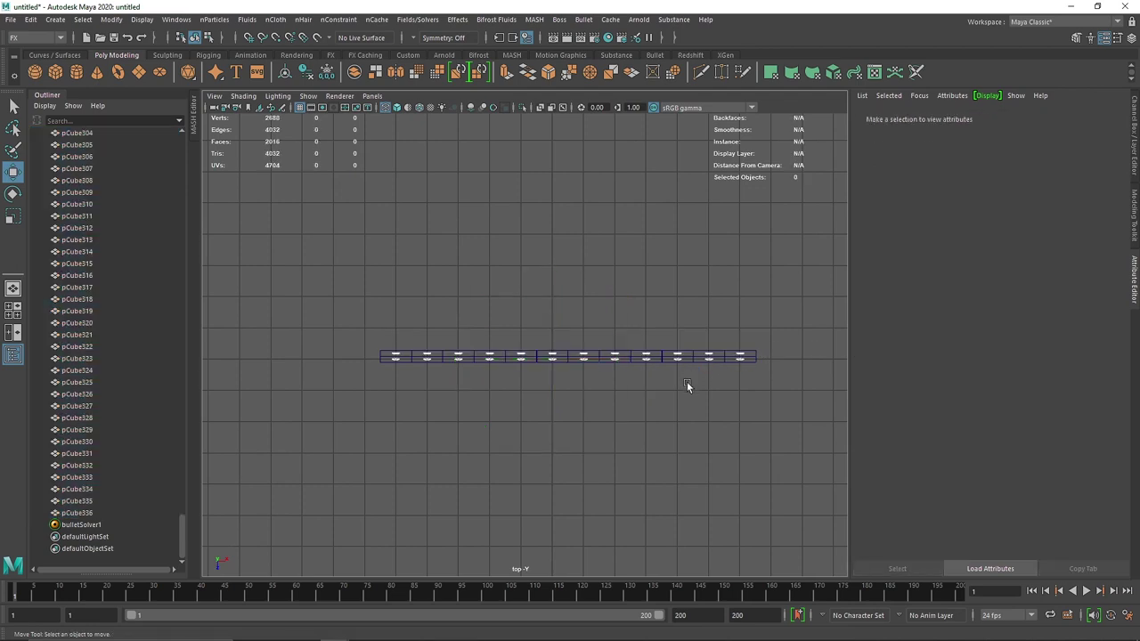
Undo the last deletion, remove the ground plane from the selection and delete only the wall's two rear brick layers
{"action": "left_click_drag", "start_coordinate": [534, 334], "coordinate": [581, 371]}
{"action": "scroll", "coordinate": [574, 368], "scroll_direction": "down", "scroll_amount": 3}
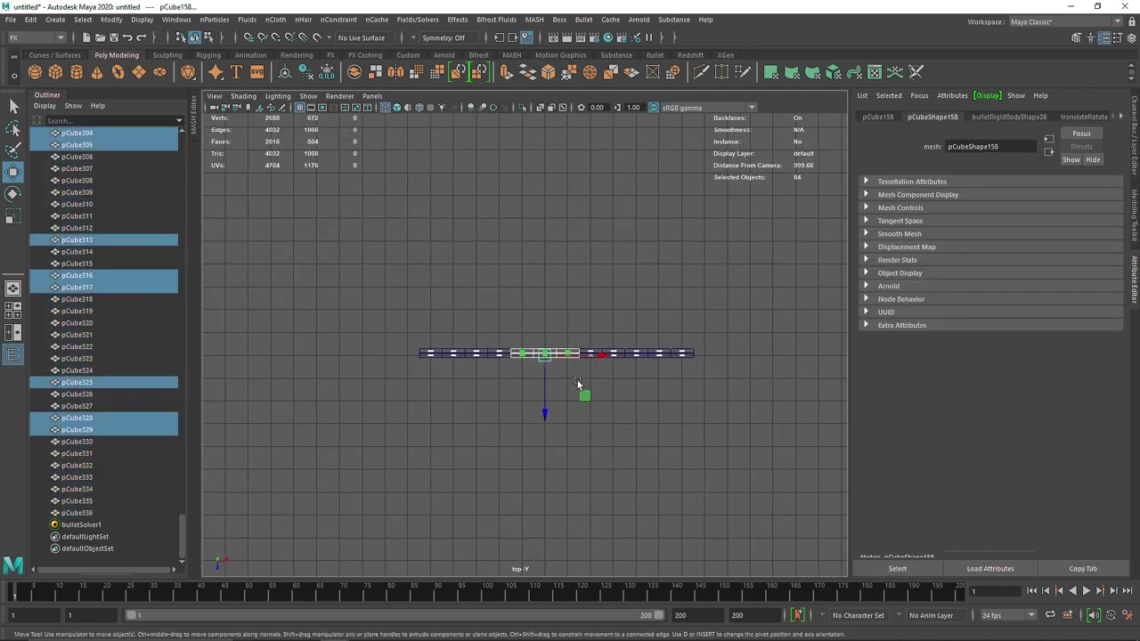
{"action": "left_click", "coordinate": [577, 381]}
{"action": "scroll", "coordinate": [581, 378], "scroll_direction": "down", "scroll_amount": 1}
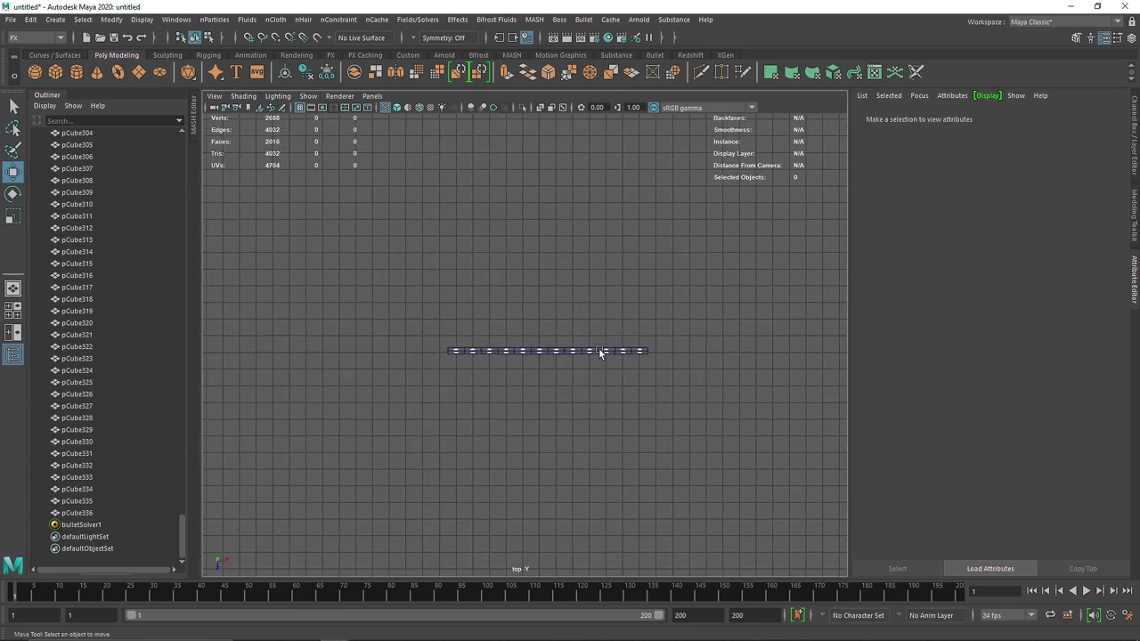
{"action": "key", "text": "ctrl+z"}
{"action": "left_click", "coordinate": [743, 263], "text": "ctrl"}
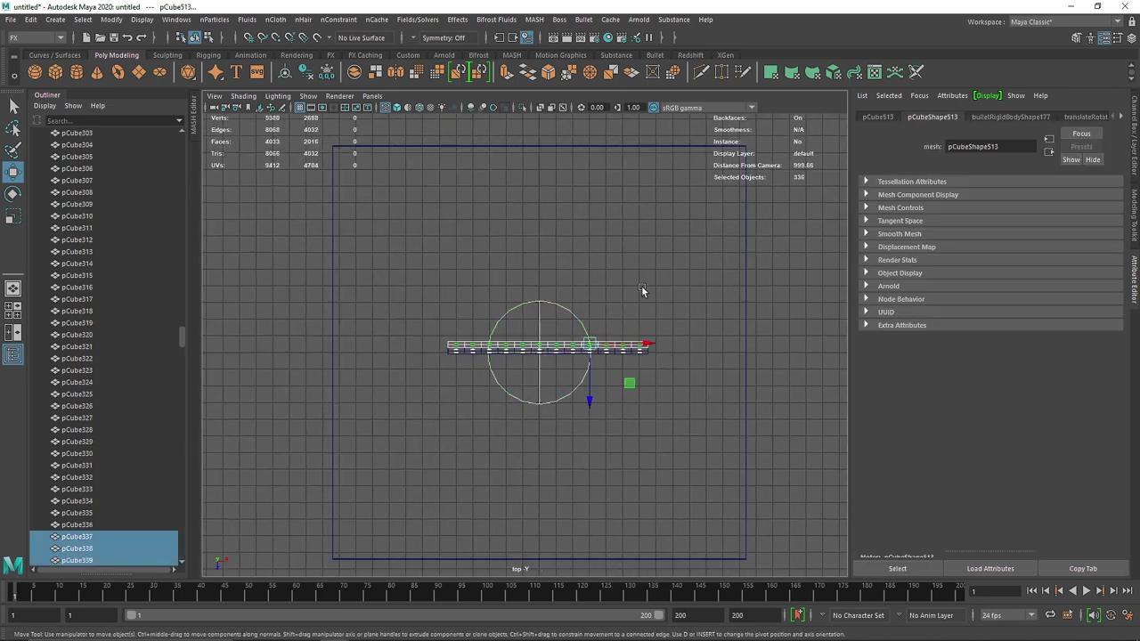
{"action": "left_click", "coordinate": [514, 372]}
In the top view, select all remaining wall bricks without the ground plane and nudge them along Z to centre the wall on the origin
{"action": "left_click_drag", "start_coordinate": [420, 301], "coordinate": [703, 386]}
{"action": "left_click_drag", "start_coordinate": [836, 335], "coordinate": [745, 397]}
{"action": "scroll", "coordinate": [632, 407], "scroll_direction": "up", "scroll_amount": 6}
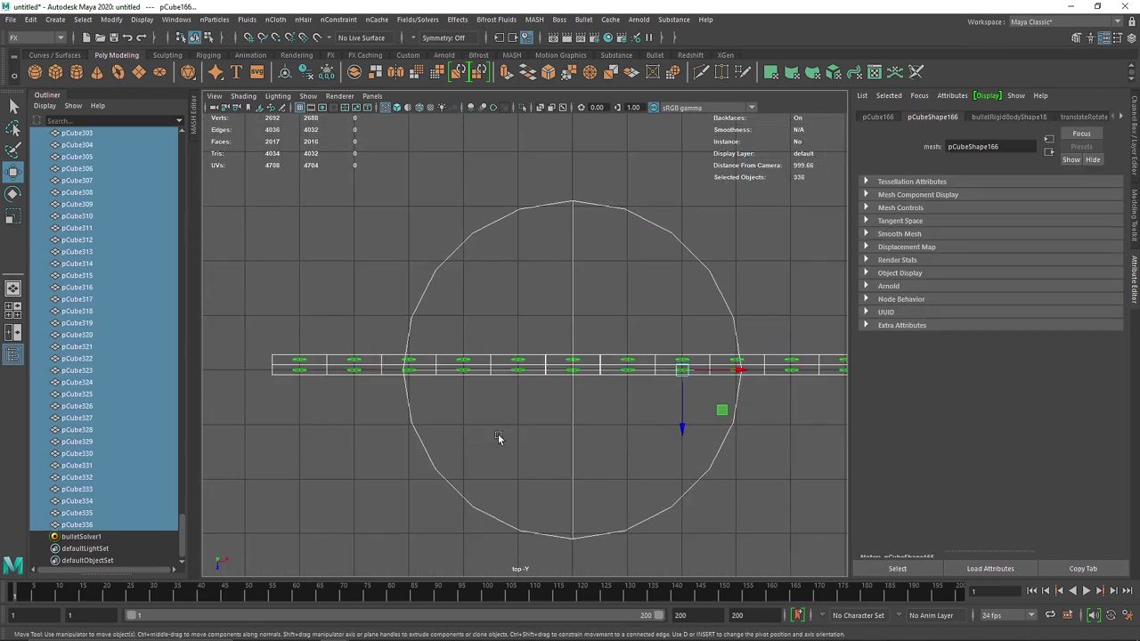
{"action": "left_click_drag", "start_coordinate": [704, 348], "coordinate": [704, 355]}
Switch to the perspective view, clear the selection, play the wall simulation and return to the first frame
{"action": "key", "text": "space"}
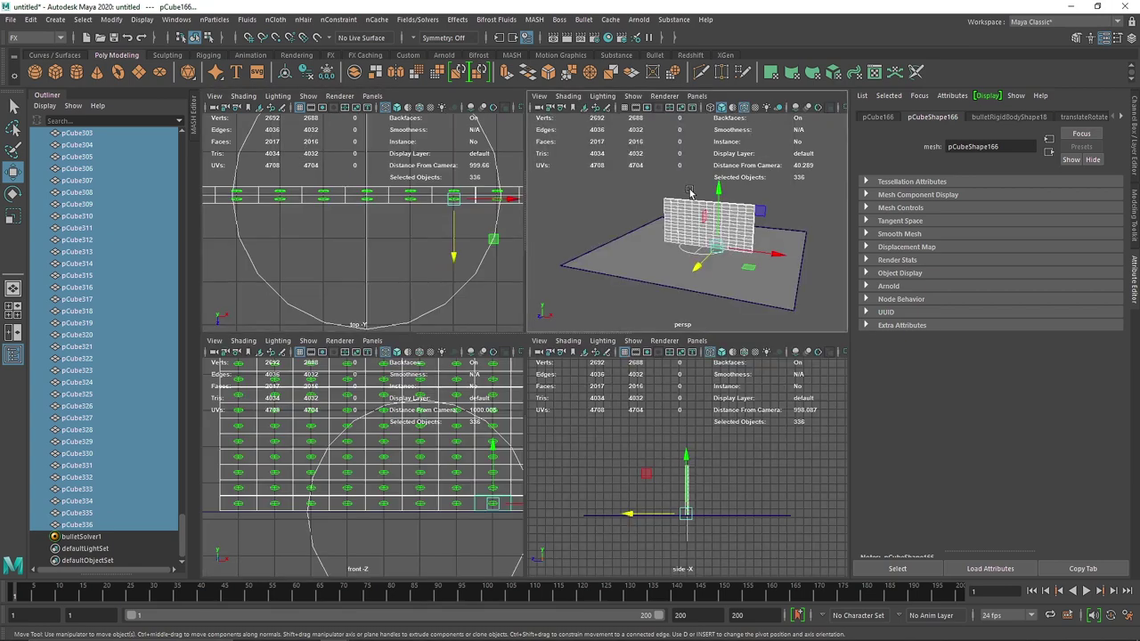
{"action": "key", "text": "space"}
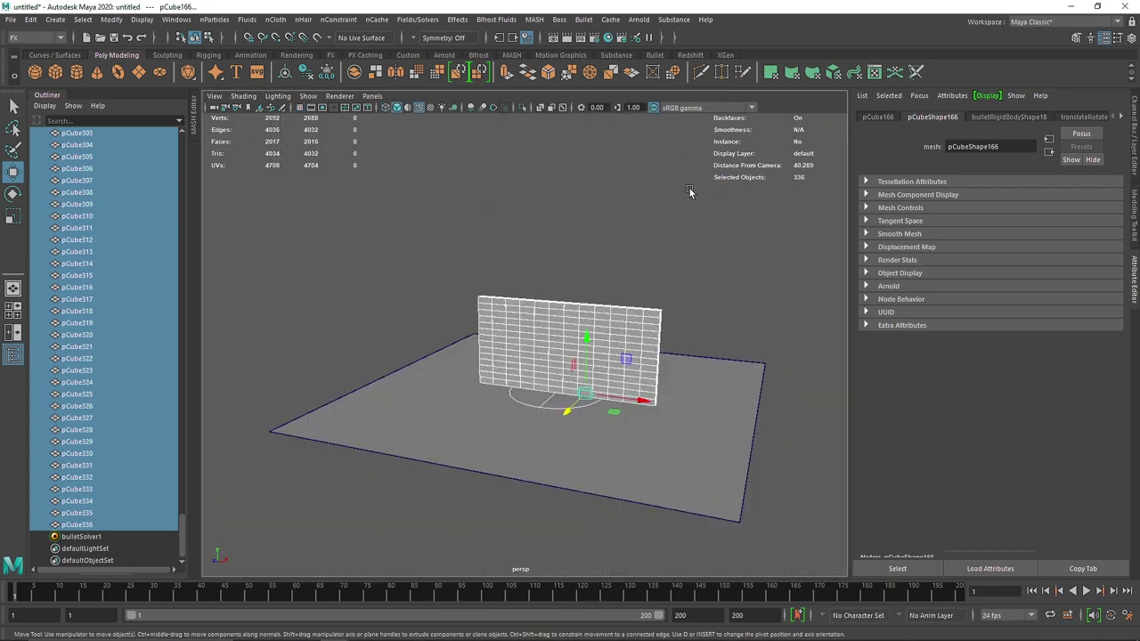
{"action": "left_click", "coordinate": [689, 192]}
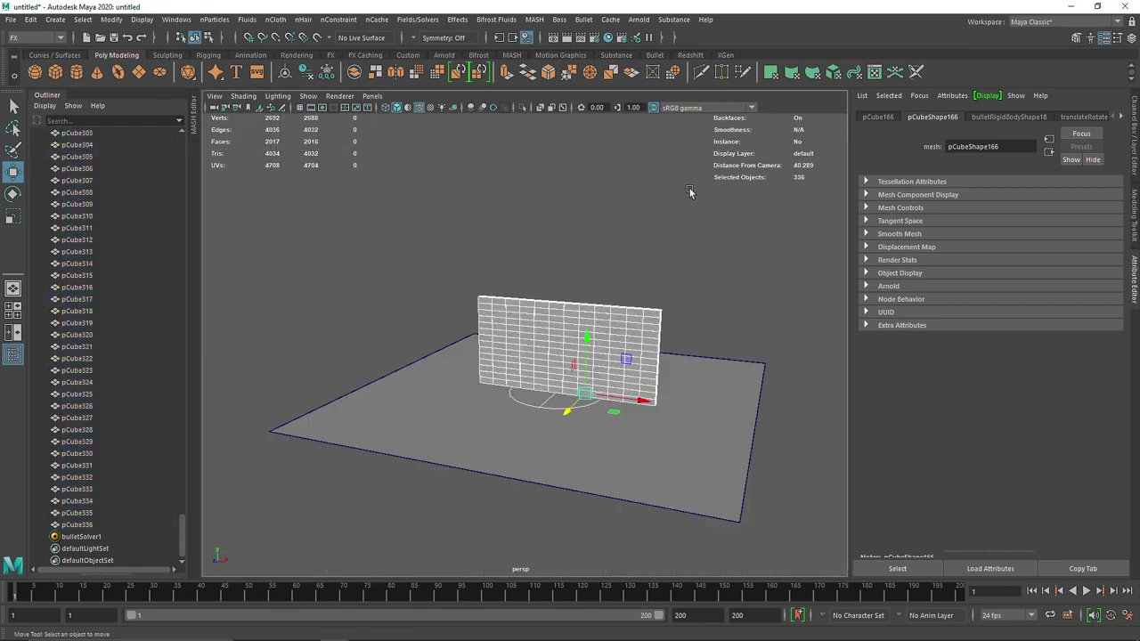
{"action": "scroll", "coordinate": [569, 229], "scroll_direction": "up", "scroll_amount": 4}
{"action": "middle_click_drag", "start_coordinate": [628, 342], "coordinate": [565, 323], "text": "alt"}
{"action": "left_click", "coordinate": [1089, 591]}
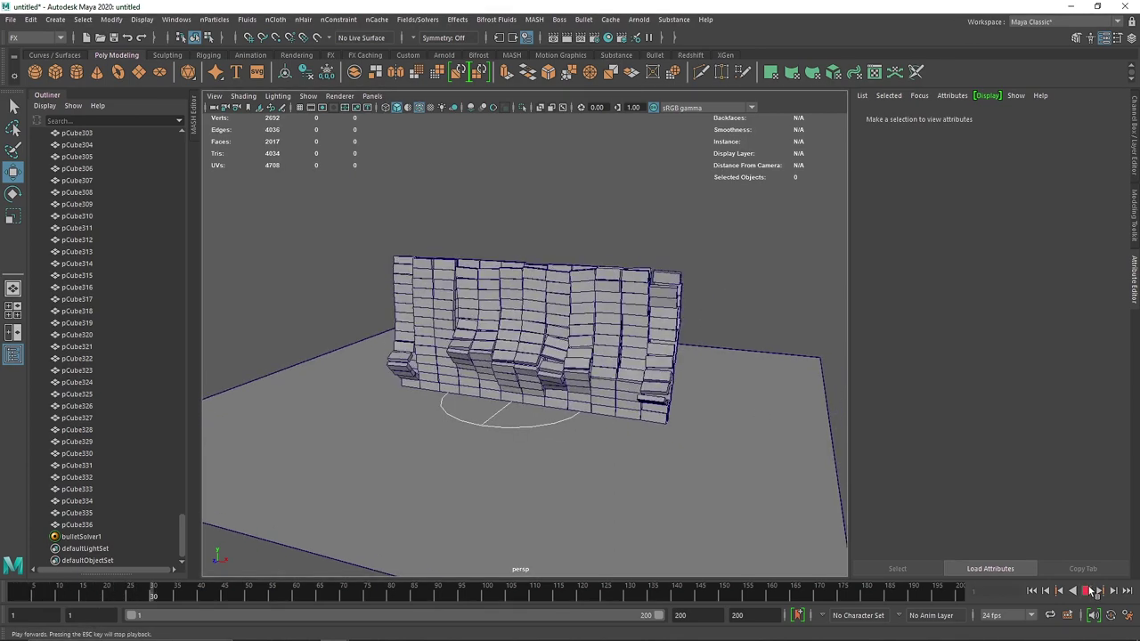
{"action": "left_click", "coordinate": [1089, 590]}
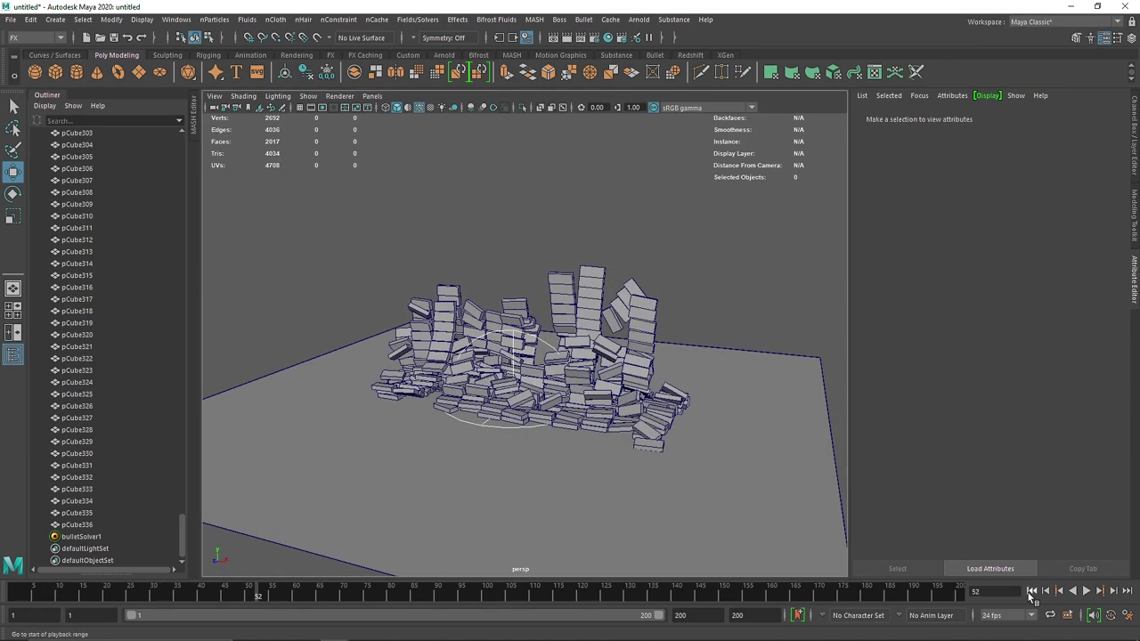
{"action": "left_click", "coordinate": [1031, 591]}
Select all wall bricks from pCube1 to pCube336 and set their rigid body Mass to 100
{"action": "left_click", "coordinate": [85, 524]}
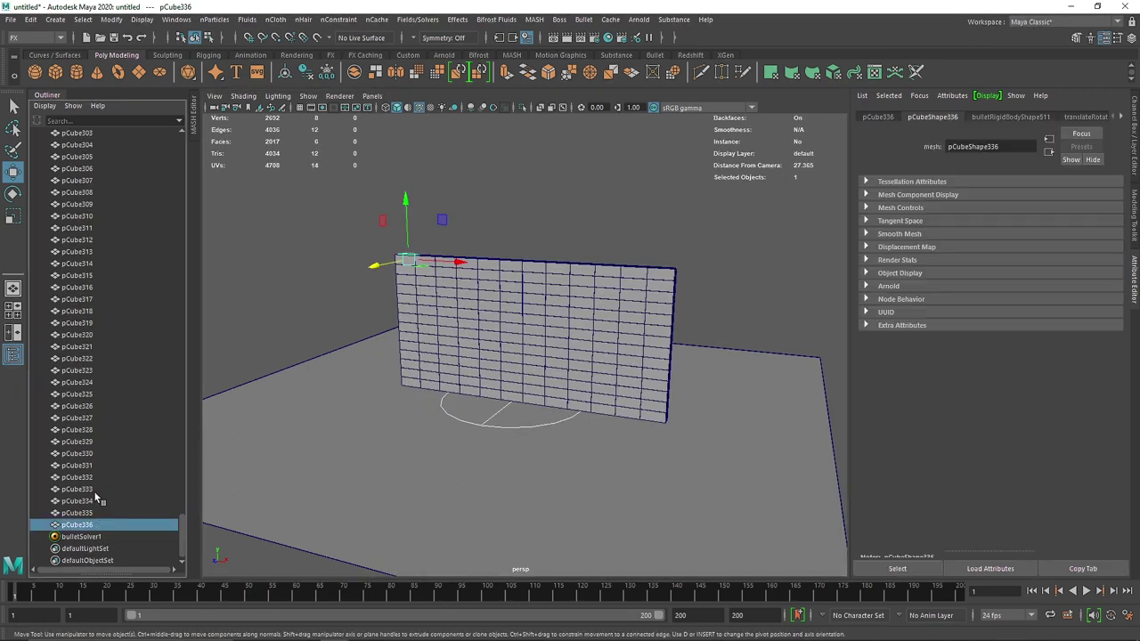
{"action": "right_click", "coordinate": [113, 452]}
{"action": "left_click", "coordinate": [89, 518]}
{"action": "left_click", "coordinate": [82, 514]}
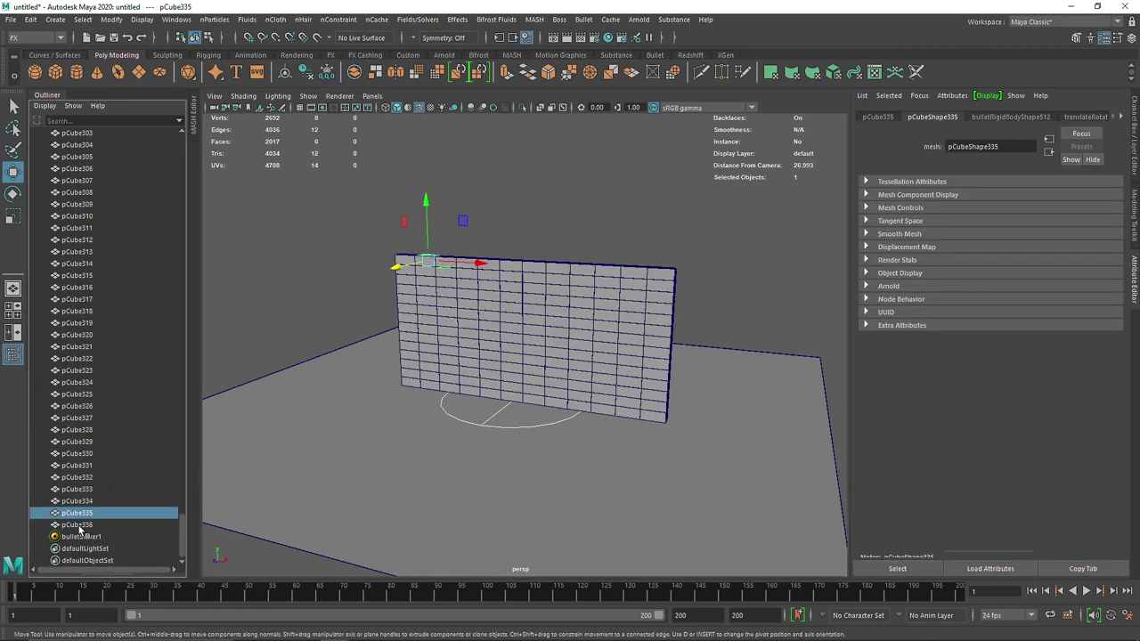
{"action": "left_click", "coordinate": [81, 525]}
{"action": "scroll", "coordinate": [92, 469], "scroll_direction": "up", "scroll_amount": 15}
{"action": "scroll", "coordinate": [91, 456], "scroll_direction": "up", "scroll_amount": 13}
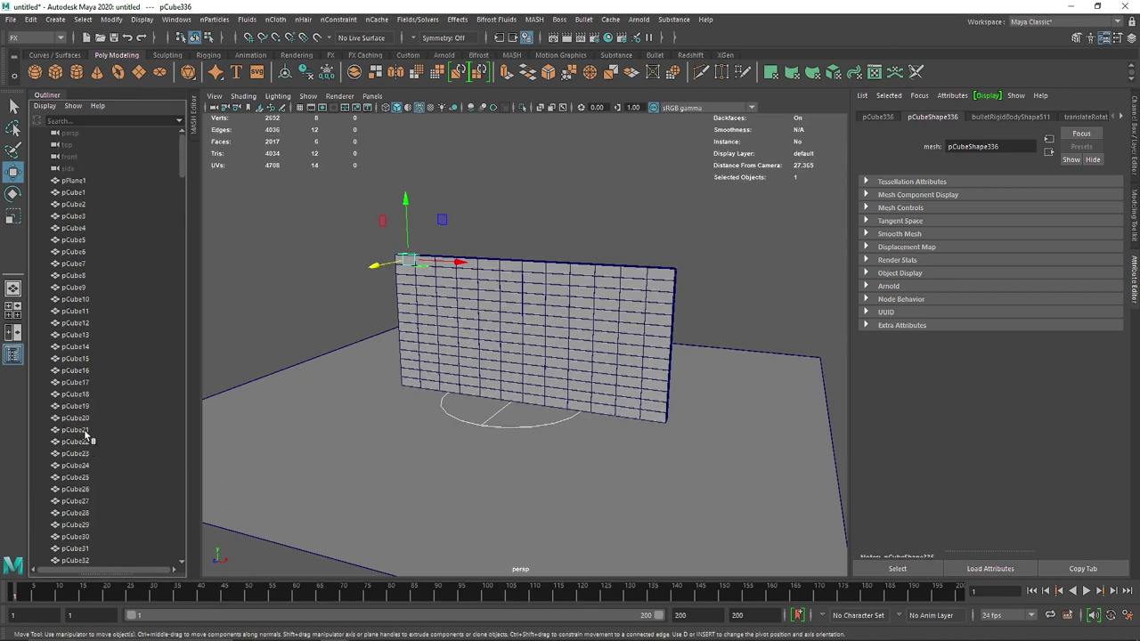
{"action": "left_click", "coordinate": [73, 192], "text": "shift"}
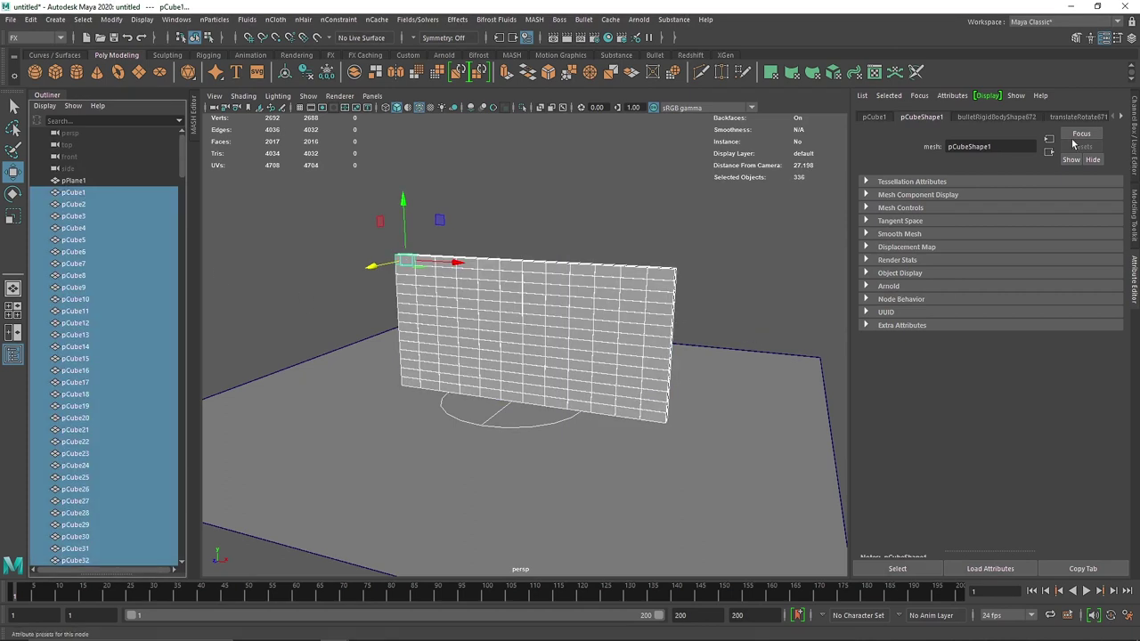
{"action": "key", "text": "ctrl+a"}
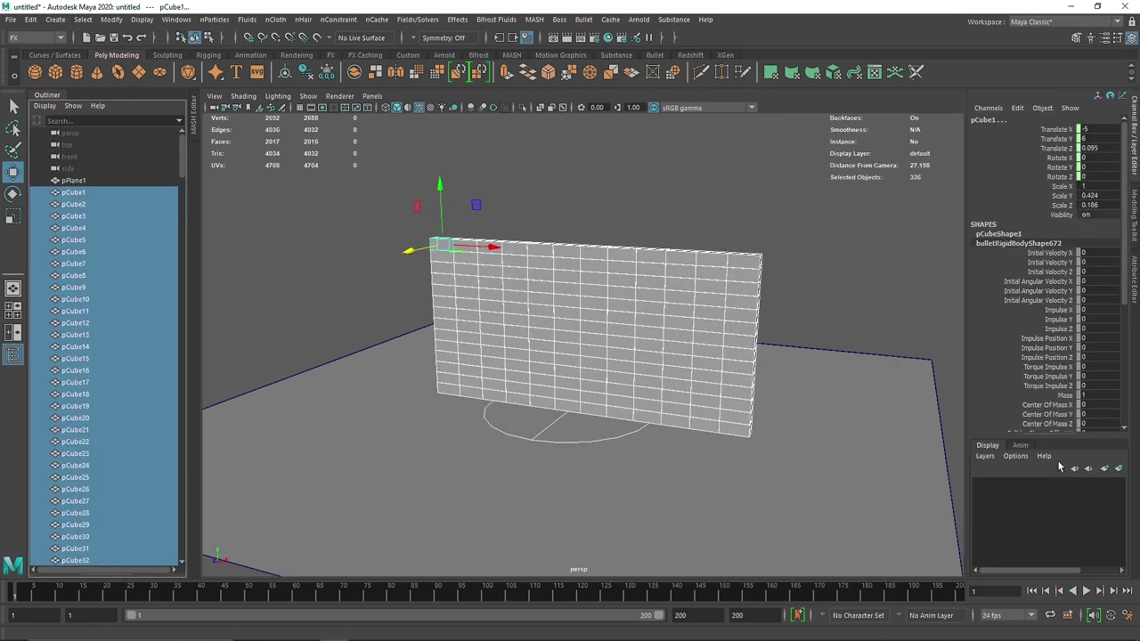
{"action": "double_click", "coordinate": [1100, 395]}
{"action": "key", "text": "Return"}
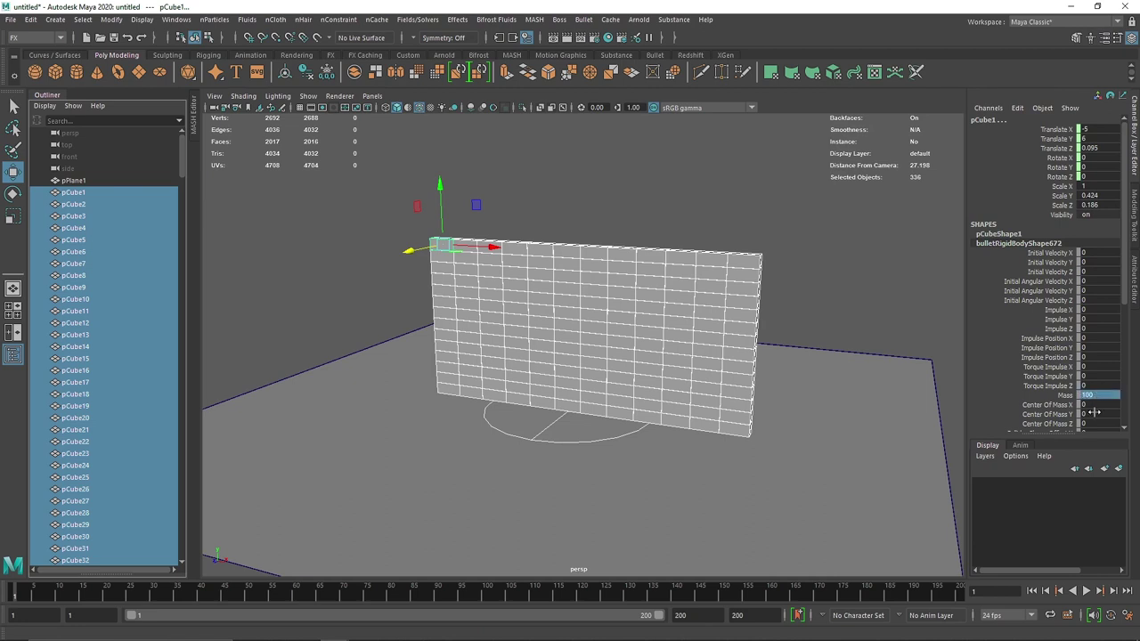
Play the simulation with the heavier bricks, stop it and return to the first frame
{"action": "left_click", "coordinate": [1086, 591]}
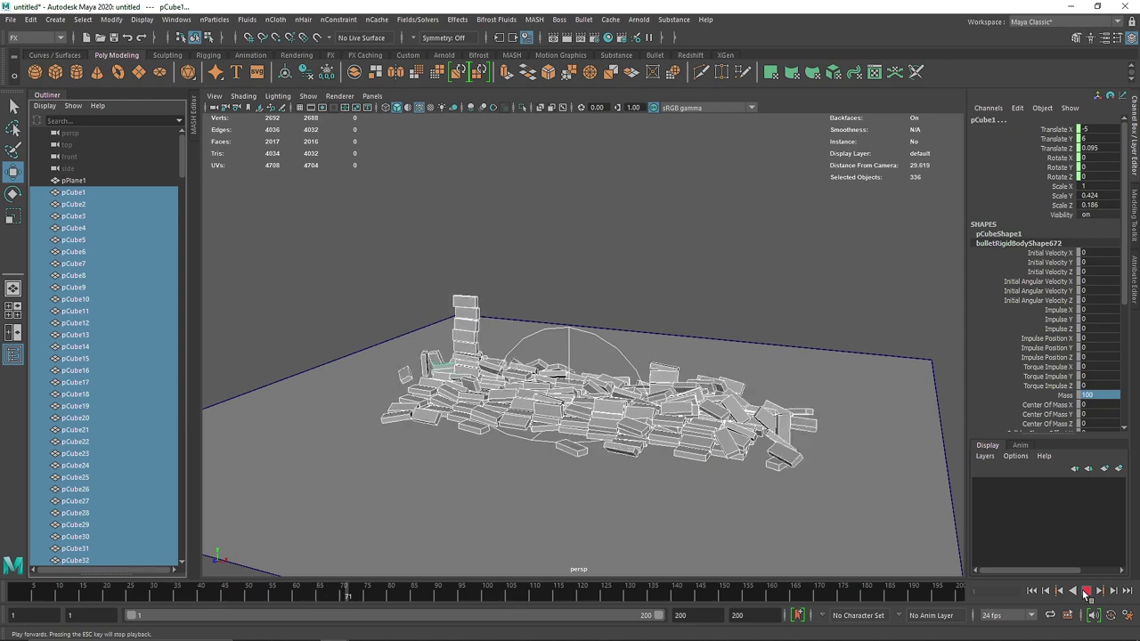
{"action": "left_click", "coordinate": [1087, 592]}
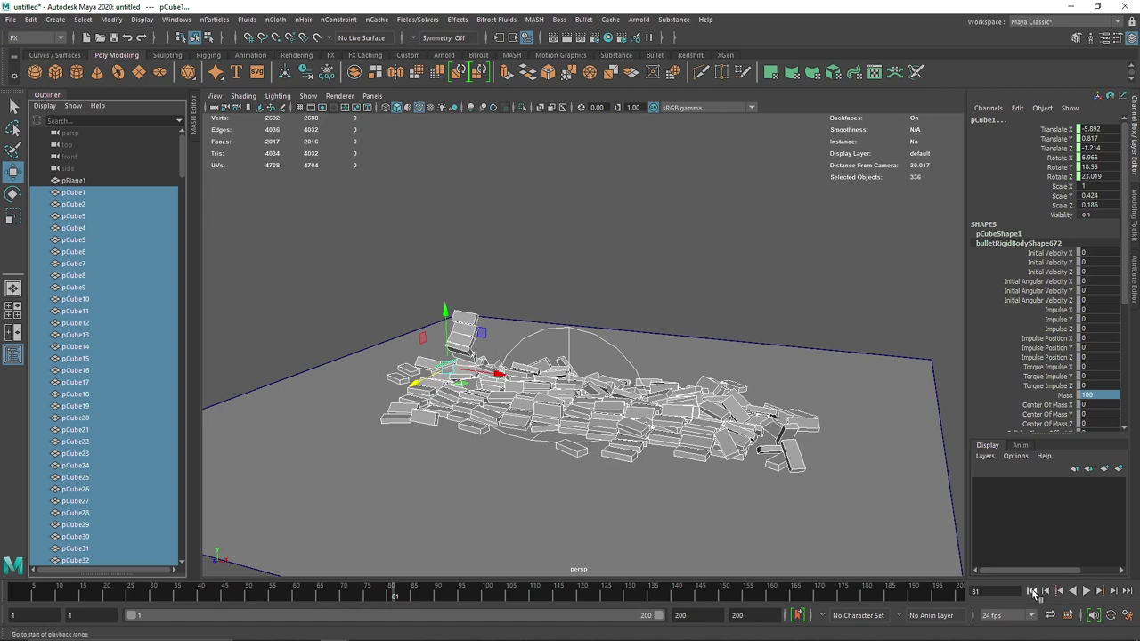
{"action": "left_click", "coordinate": [1033, 591]}
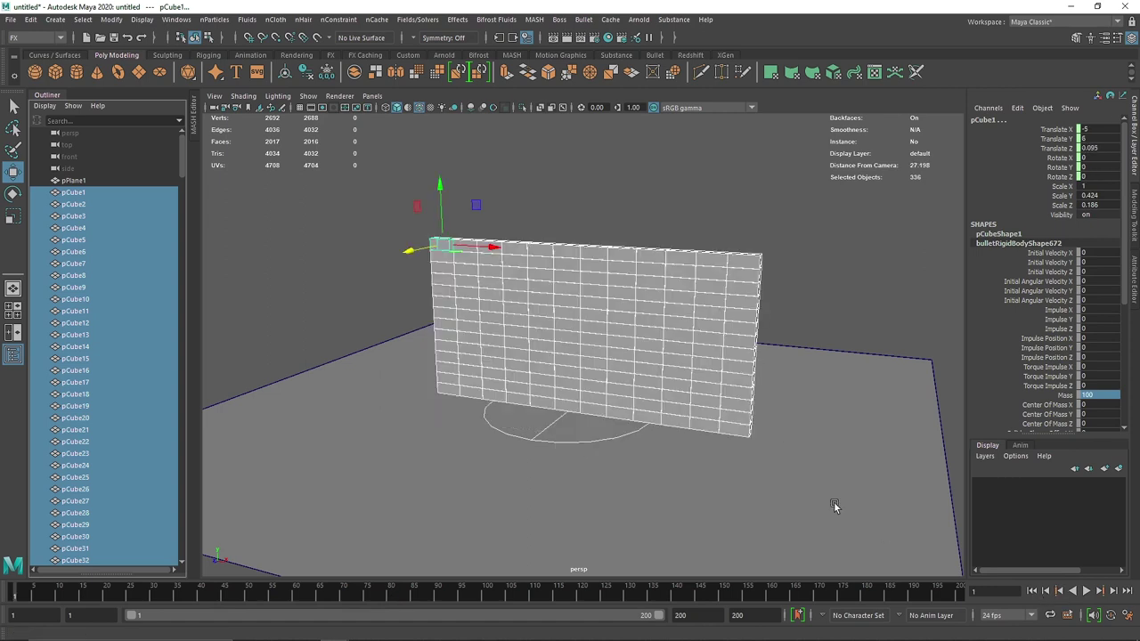
In the front view, delete the wall's upper seven rows of bricks
{"action": "left_click", "coordinate": [632, 196]}
{"action": "left_click", "coordinate": [578, 274]}
{"action": "key", "text": "space"}
{"action": "key", "text": "space"}
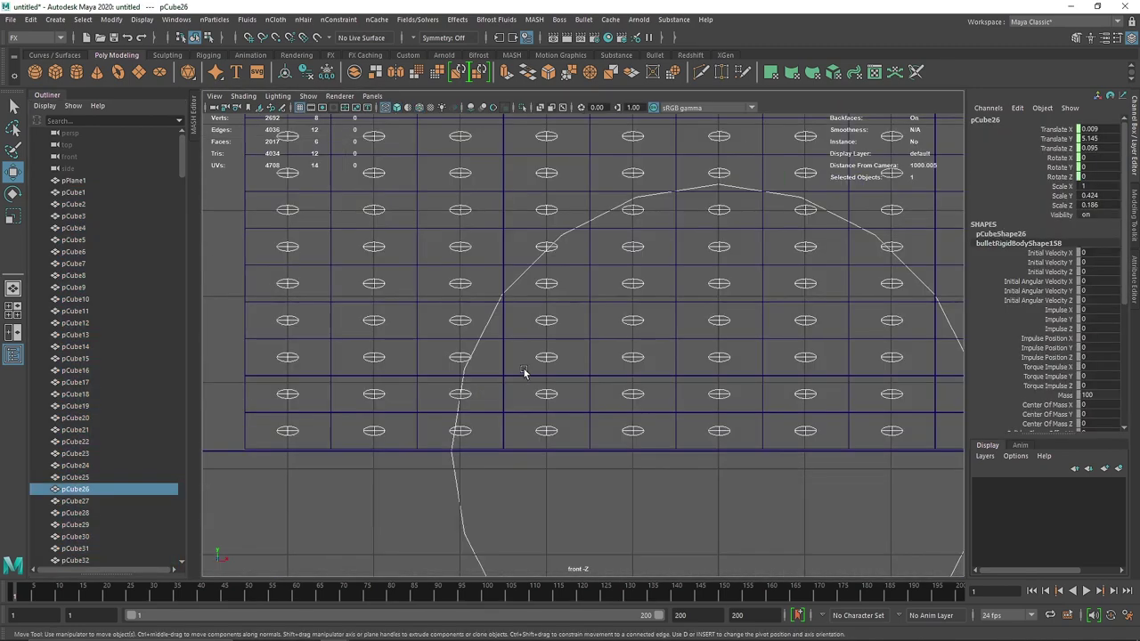
{"action": "scroll", "coordinate": [539, 365], "scroll_direction": "down", "scroll_amount": 6}
{"action": "left_click_drag", "start_coordinate": [382, 178], "coordinate": [924, 277]}
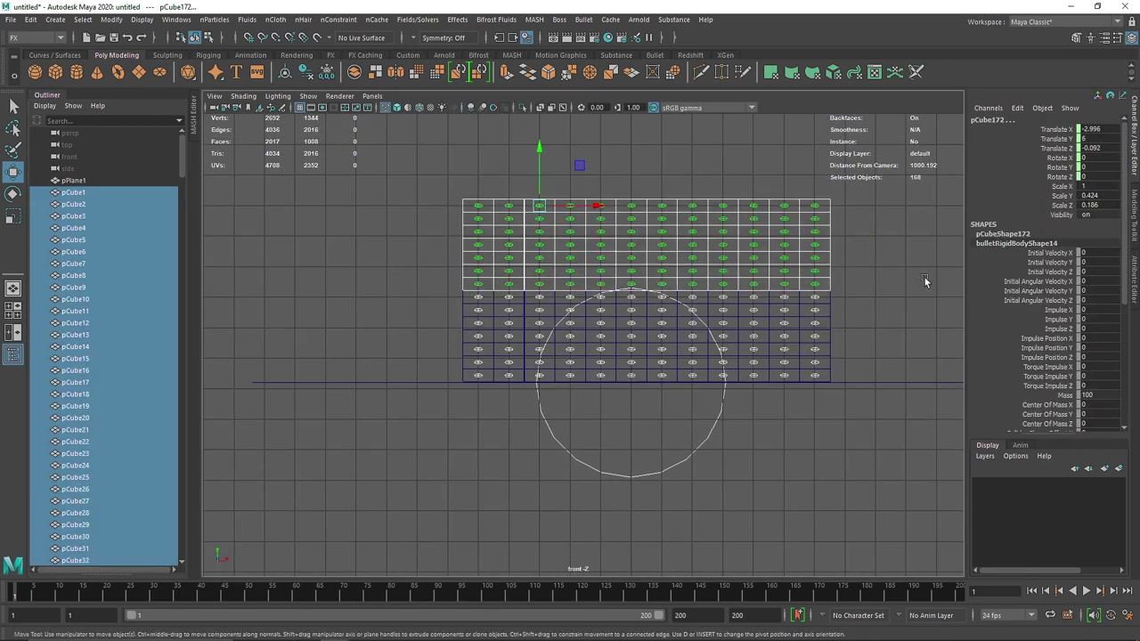
{"action": "left_click", "coordinate": [728, 280]}
Select the remaining brick rows without the ground plane, raise them about 5.89 cm and return to the perspective view
{"action": "left_click_drag", "start_coordinate": [399, 233], "coordinate": [932, 373]}
{"action": "left_click_drag", "start_coordinate": [318, 296], "coordinate": [315, 428], "text": "ctrl"}
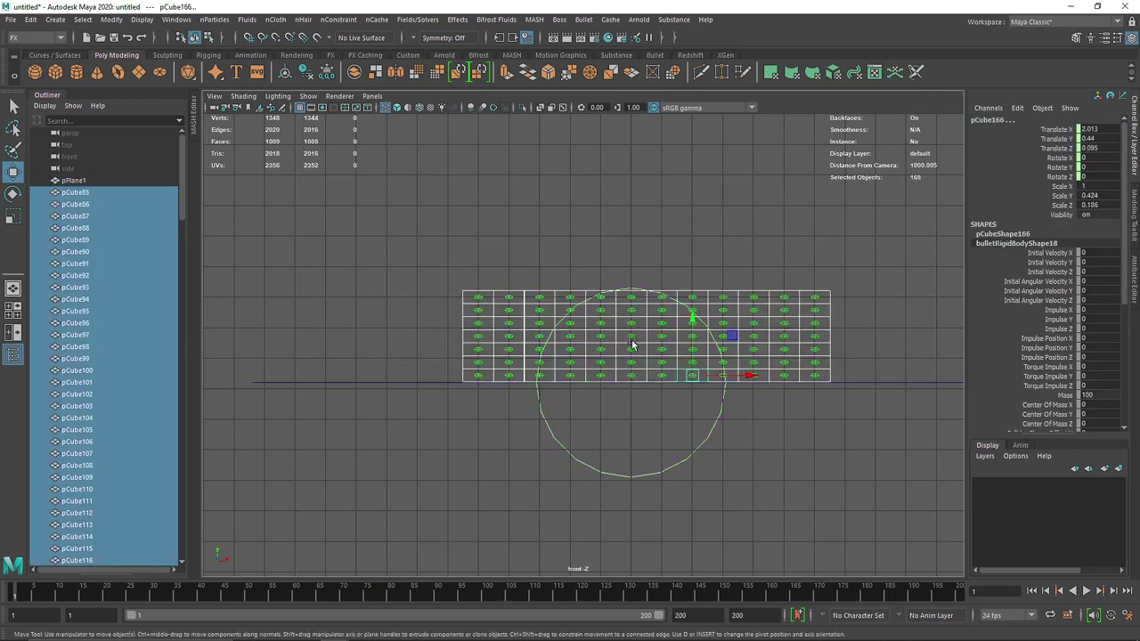
{"action": "left_click_drag", "start_coordinate": [687, 316], "coordinate": [701, 150]}
{"action": "key", "text": "space"}
{"action": "key", "text": "space"}
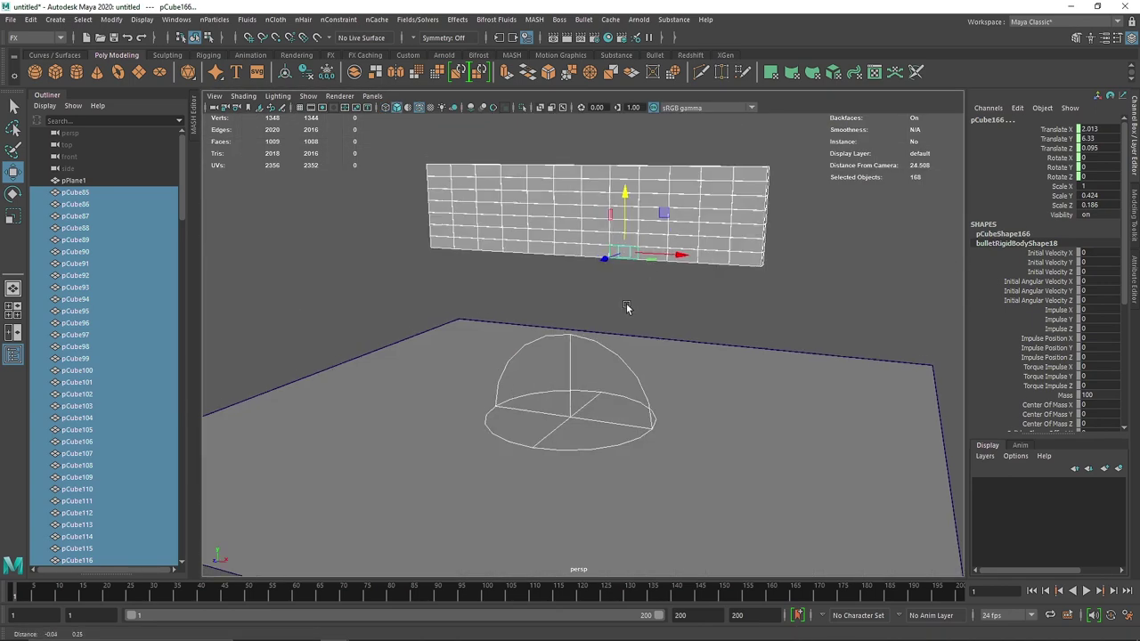
Create a polygon sphere above the ground plane, place a duplicate beside it and scale the duplicate uniformly to about 1.873
{"action": "left_click", "coordinate": [36, 72]}
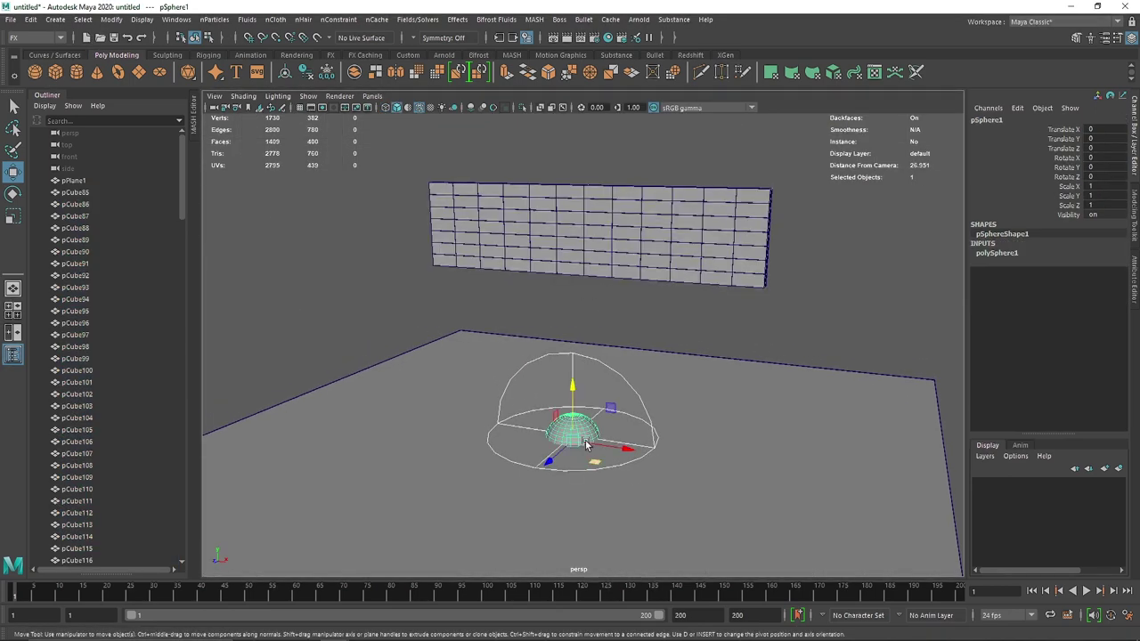
{"action": "left_click_drag", "start_coordinate": [574, 398], "coordinate": [578, 348]}
{"action": "left_click_drag", "start_coordinate": [619, 401], "coordinate": [682, 385]}
{"action": "key", "text": "ctrl+d"}
{"action": "key", "text": "r"}
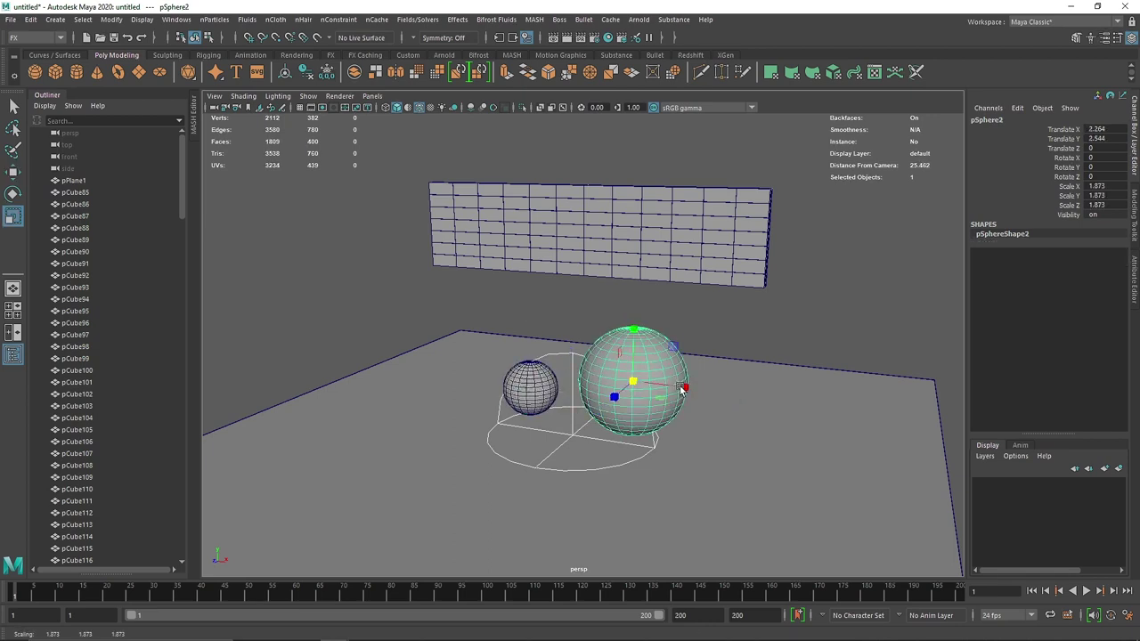
Make both the small and the large sphere Bullet active rigid bodies
{"action": "left_click", "coordinate": [526, 317]}
{"action": "left_click", "coordinate": [532, 406]}
{"action": "left_click", "coordinate": [519, 384]}
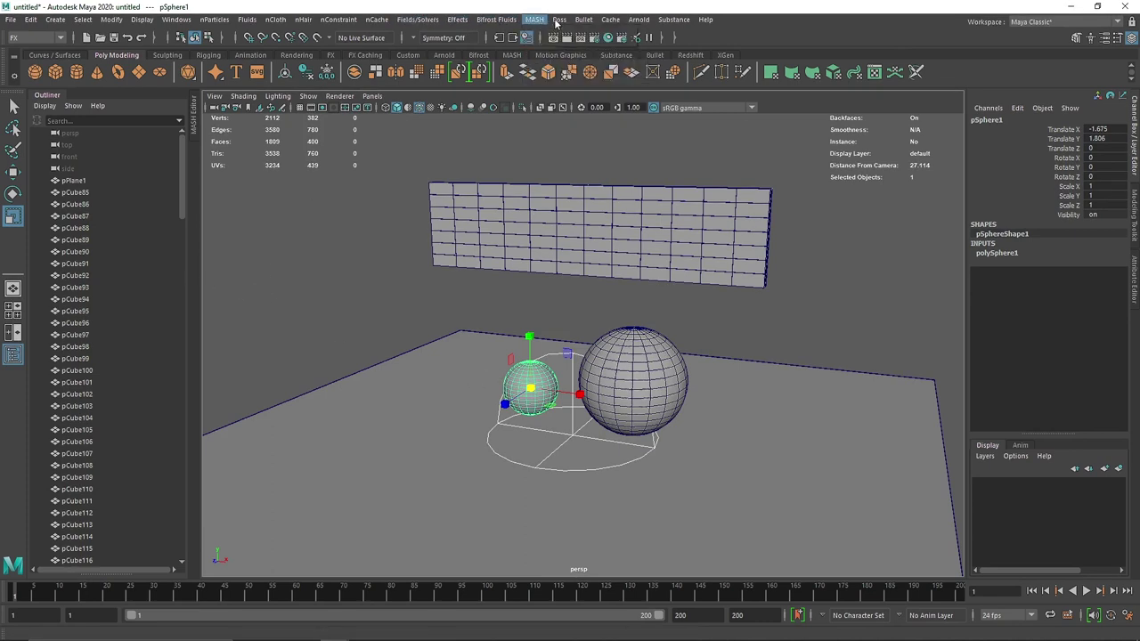
{"action": "left_click", "coordinate": [583, 18]}
{"action": "left_click", "coordinate": [615, 50]}
{"action": "left_click", "coordinate": [634, 374]}
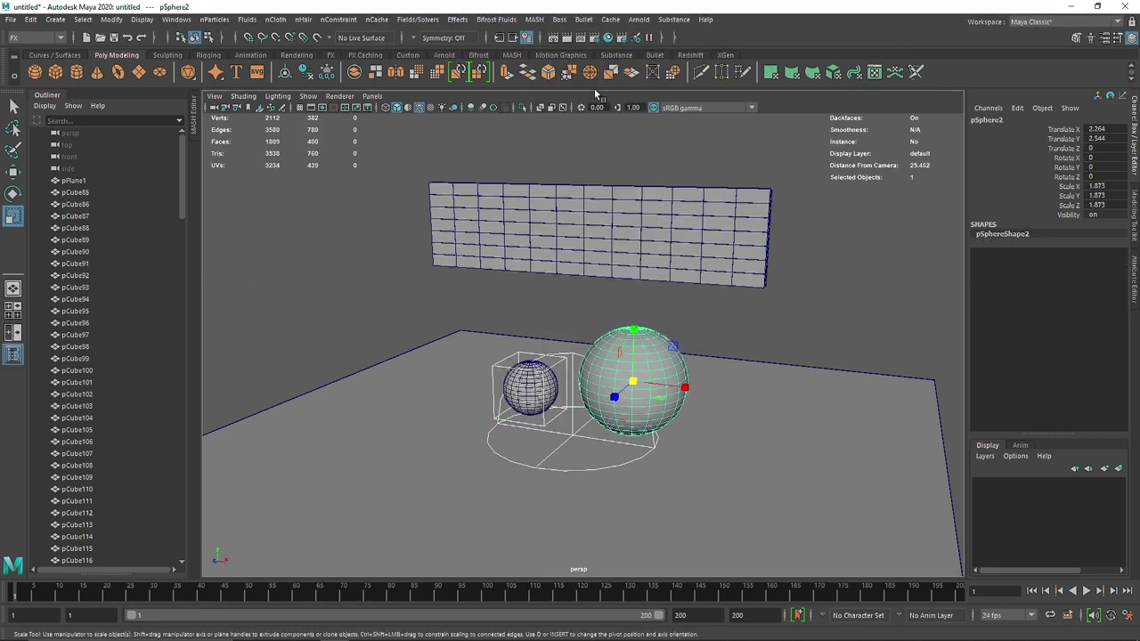
{"action": "left_click", "coordinate": [583, 18]}
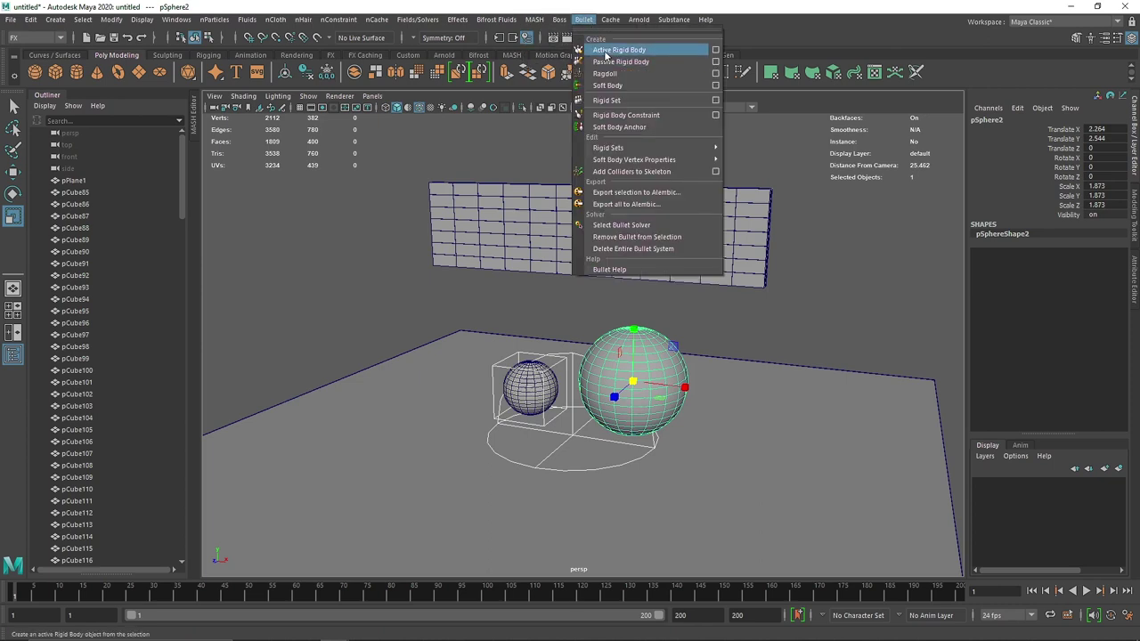
{"action": "left_click", "coordinate": [619, 46]}
Select the small sphere pSphere1 and set its rigid body Mass to 1
{"action": "left_click", "coordinate": [749, 281]}
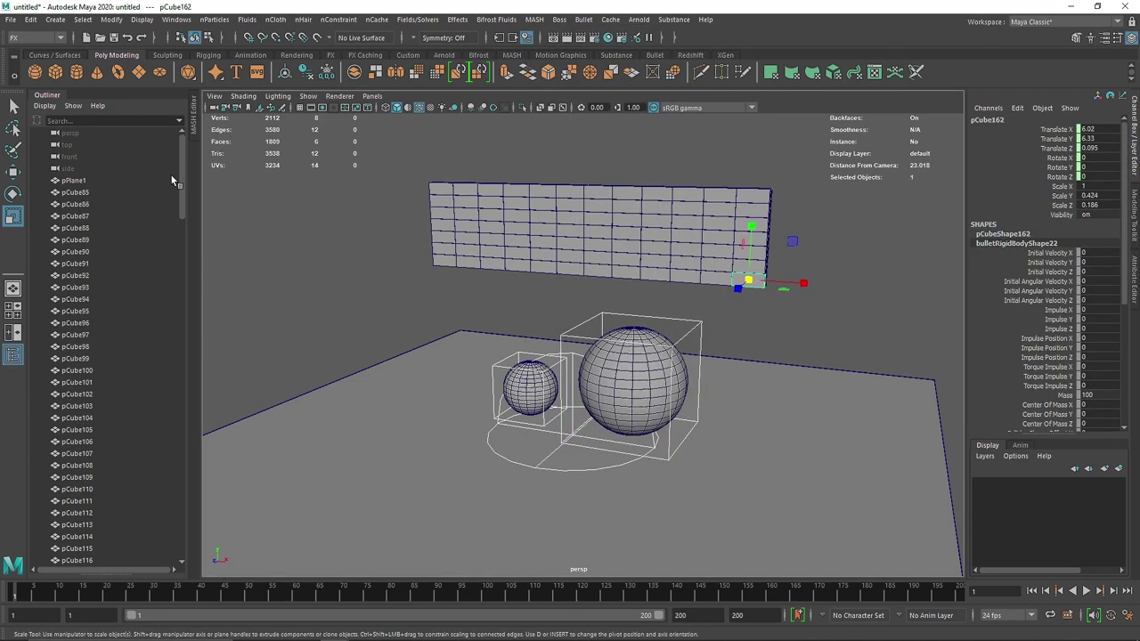
{"action": "left_click_drag", "start_coordinate": [182, 178], "coordinate": [166, 581]}
{"action": "left_click", "coordinate": [76, 513]}
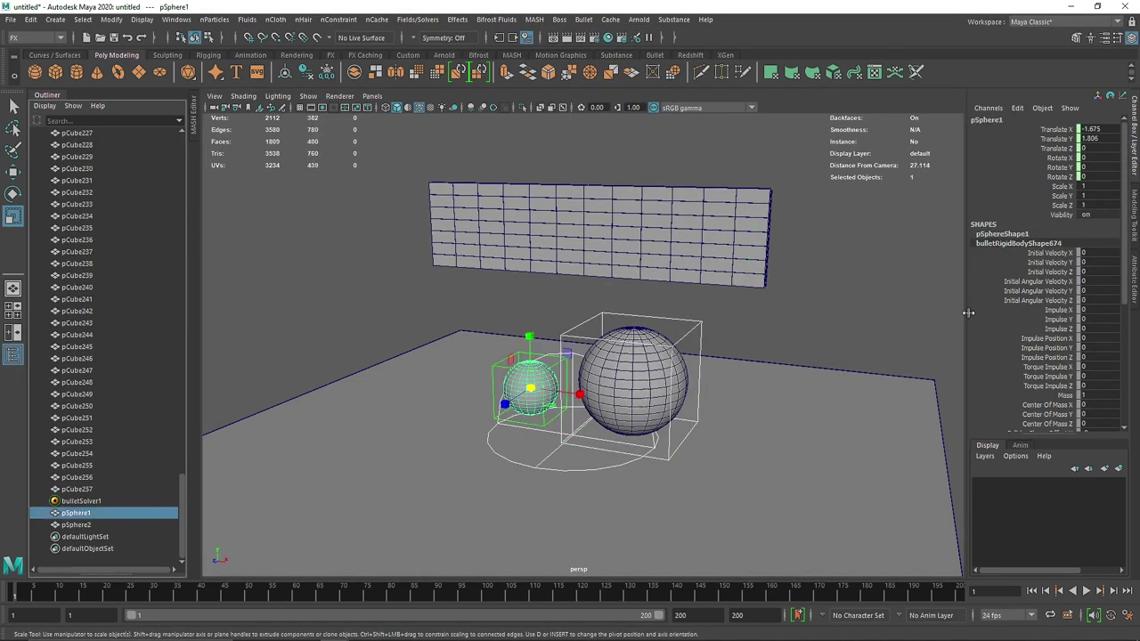
{"action": "left_click", "coordinate": [1089, 395]}
{"action": "key", "text": "Return"}
Set the large sphere's rigid body Mass to 150
{"action": "left_click", "coordinate": [630, 365]}
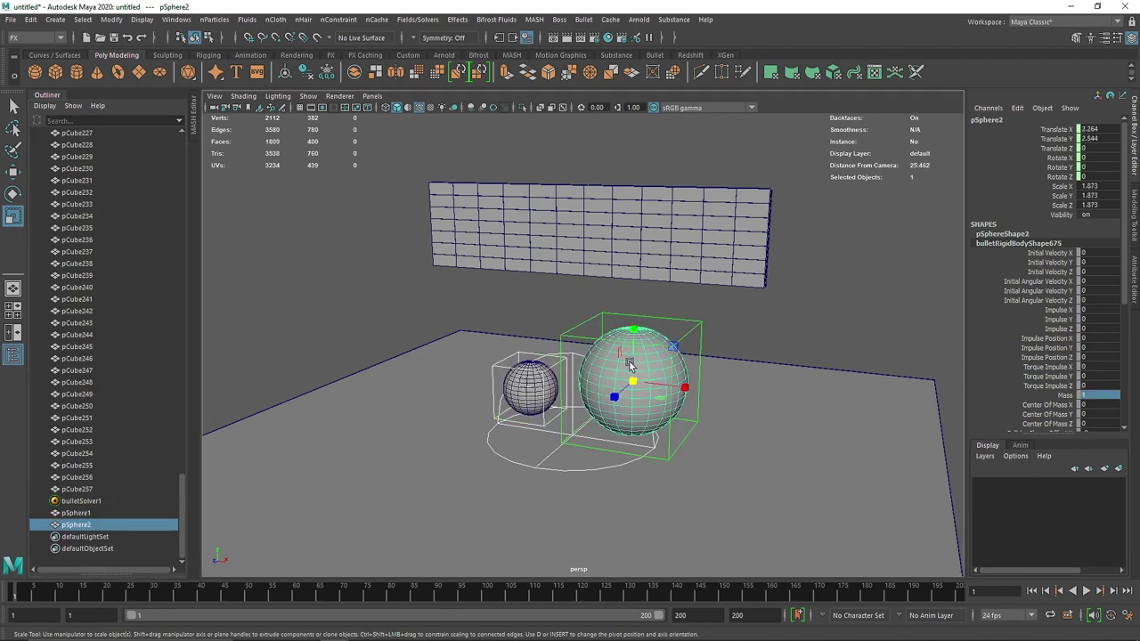
{"action": "double_click", "coordinate": [1095, 394]}
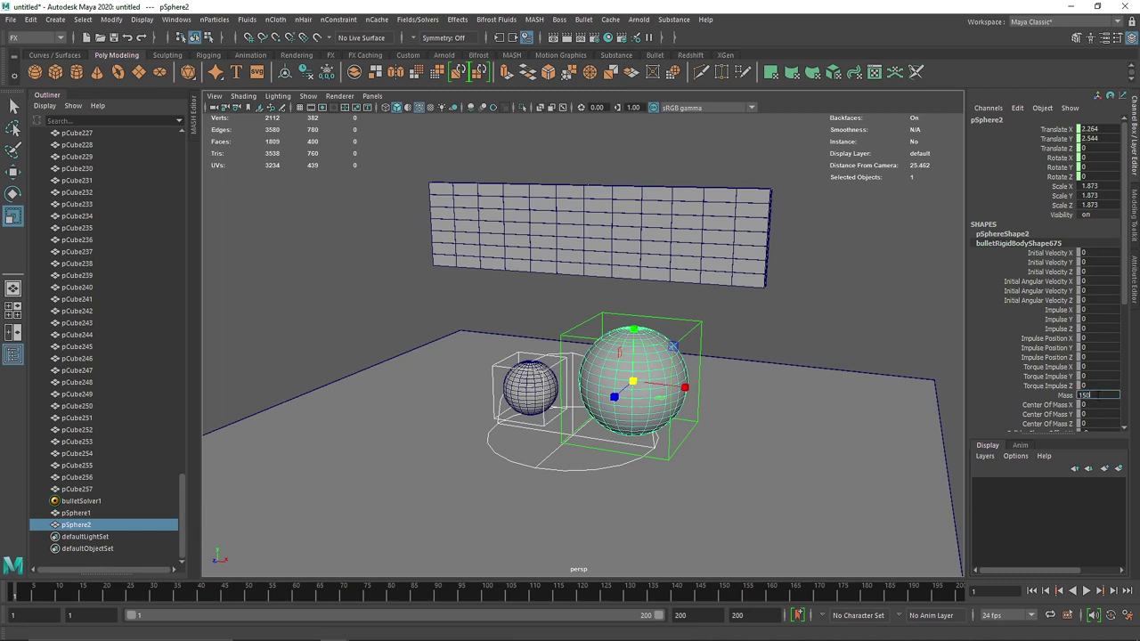
{"action": "type", "text": "150"}
{"action": "key", "text": "Return"}
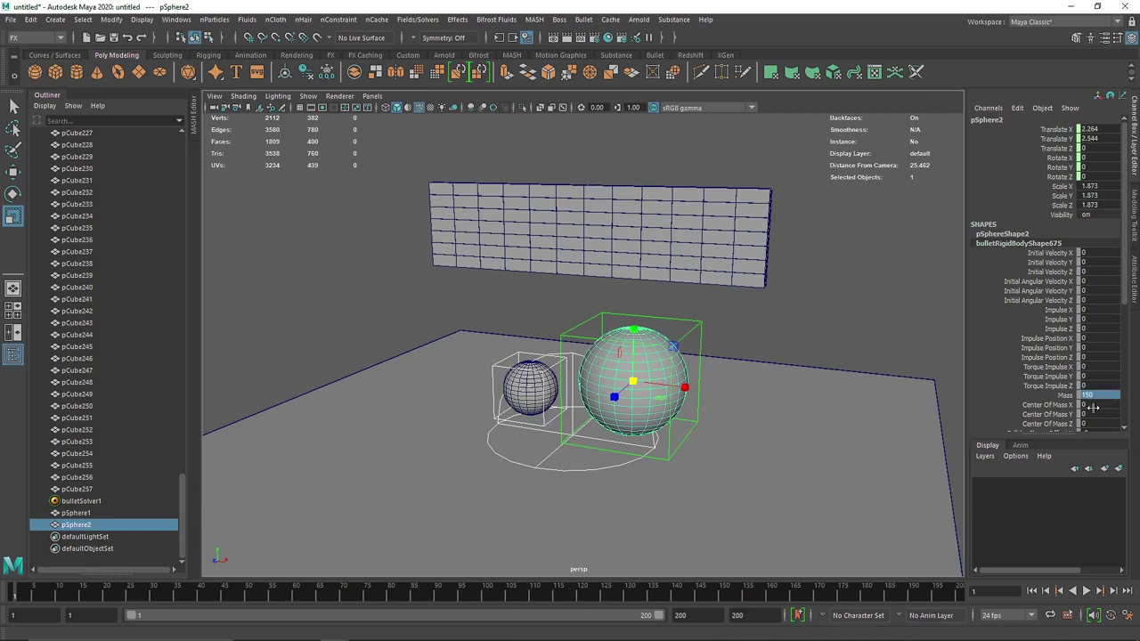
Play the simulation of the bricks falling onto the two spheres and return to the first frame
{"action": "left_click", "coordinate": [1086, 591]}
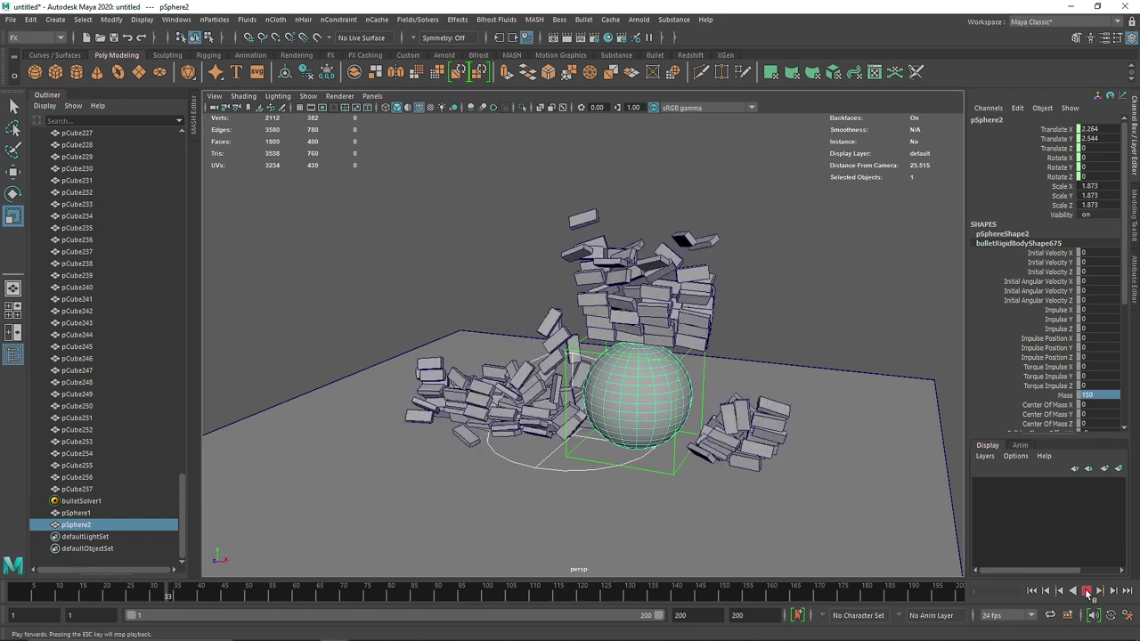
{"action": "left_click", "coordinate": [1086, 593]}
{"action": "left_click", "coordinate": [1032, 590]}
Move the small sphere away from the large one to about X -2.791 and Z 0.605
{"action": "left_click_drag", "start_coordinate": [579, 481], "coordinate": [551, 400], "text": "alt"}
{"action": "left_click", "coordinate": [549, 378]}
{"action": "key", "text": "w"}
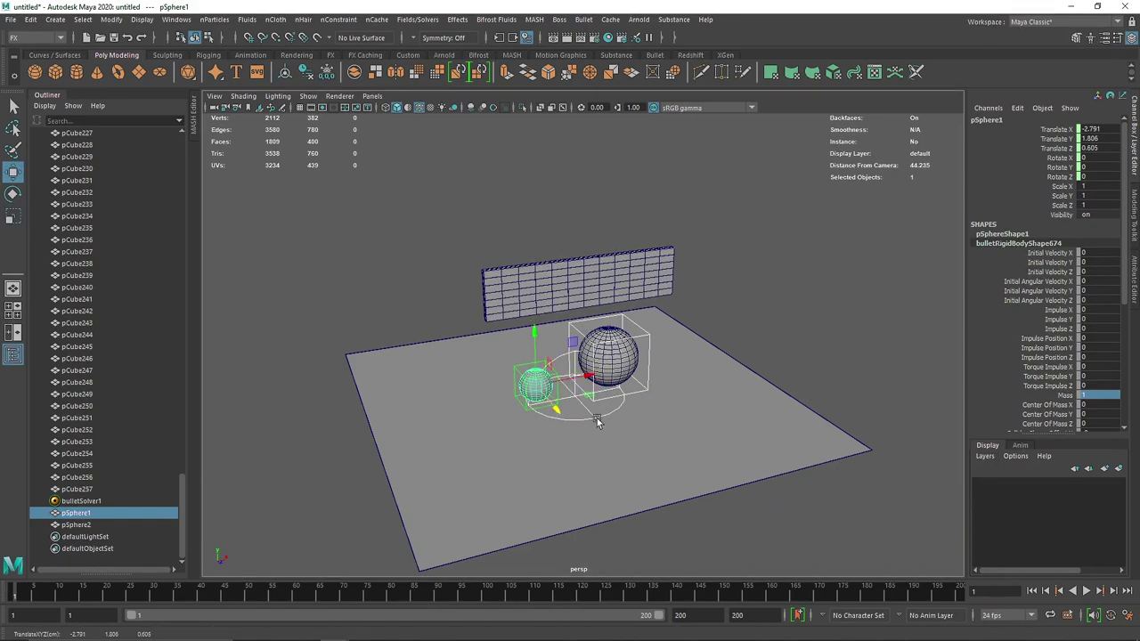
Play the simulation with the repositioned small sphere, examine where it ends up and return to the first frame
{"action": "left_click", "coordinate": [1087, 591]}
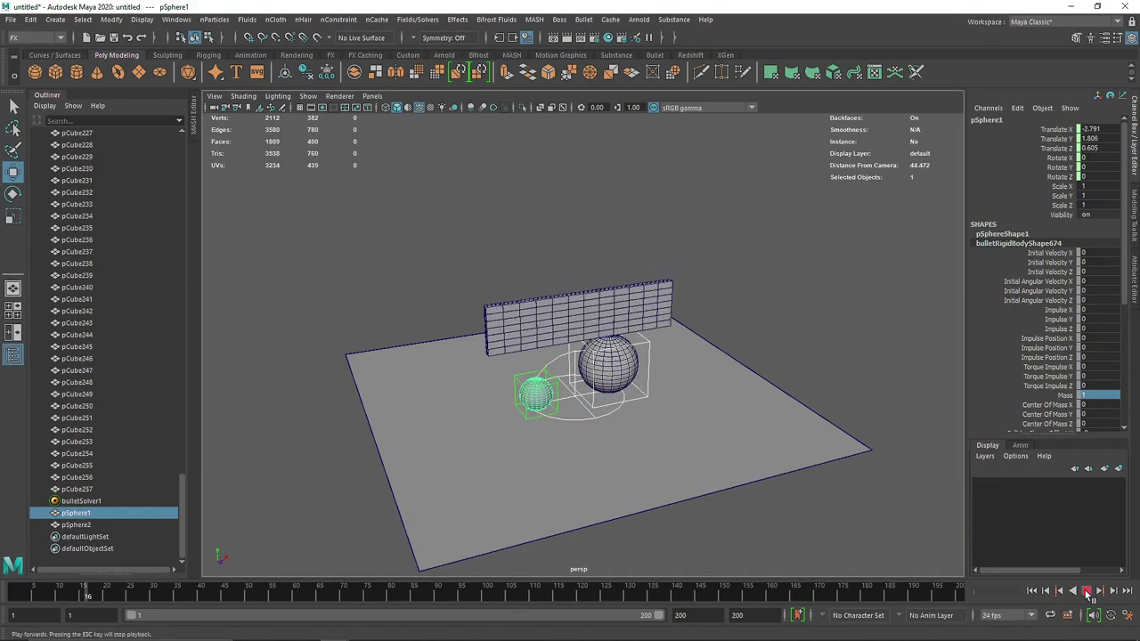
{"action": "left_click", "coordinate": [1085, 592]}
{"action": "middle_click_drag", "start_coordinate": [945, 524], "coordinate": [848, 476], "text": "alt"}
{"action": "left_click_drag", "start_coordinate": [681, 434], "coordinate": [705, 430], "text": "alt"}
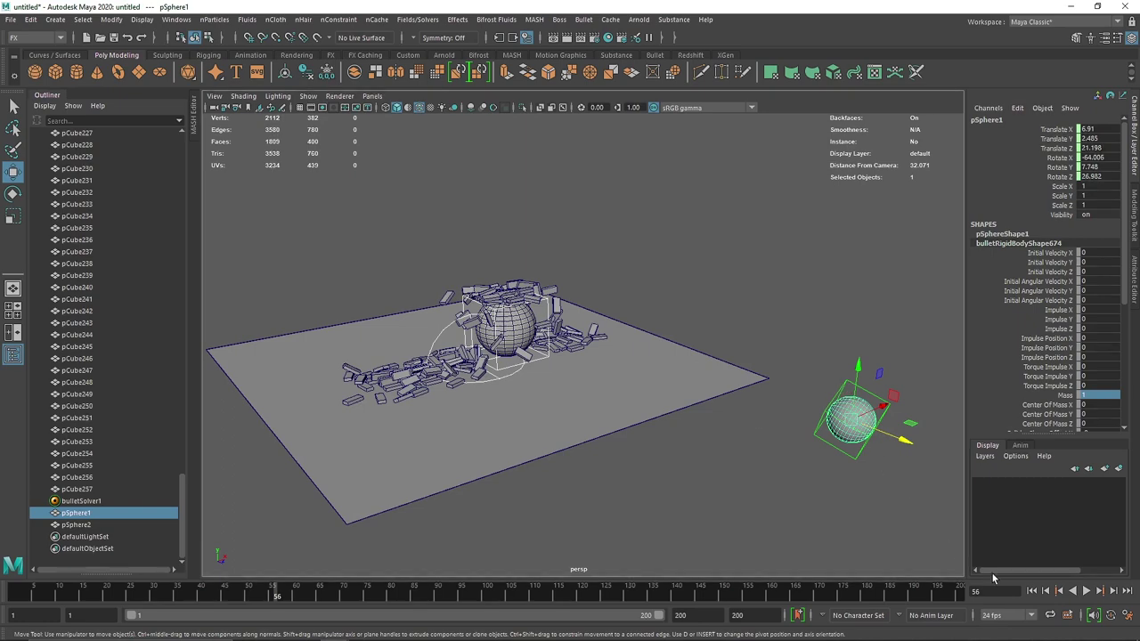
{"action": "left_click", "coordinate": [1033, 592]}
Replay the simulation, stop it partway and examine how the bricks rest around the large sphere
{"action": "left_click", "coordinate": [1087, 591]}
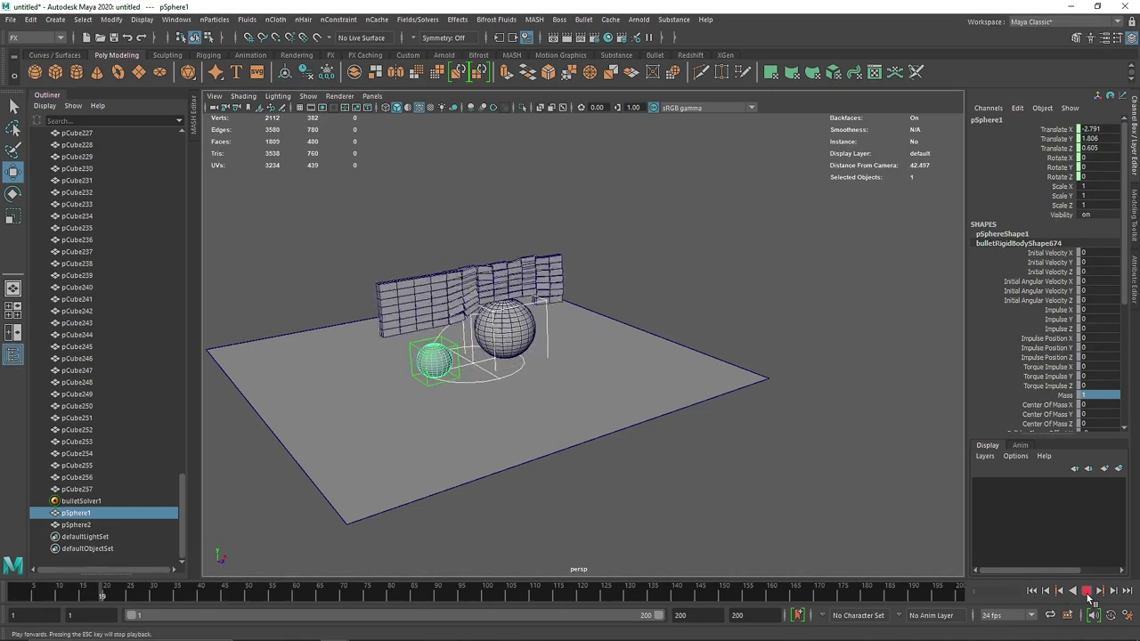
{"action": "left_click", "coordinate": [1087, 593]}
{"action": "scroll", "coordinate": [600, 389], "scroll_direction": "up", "scroll_amount": 5}
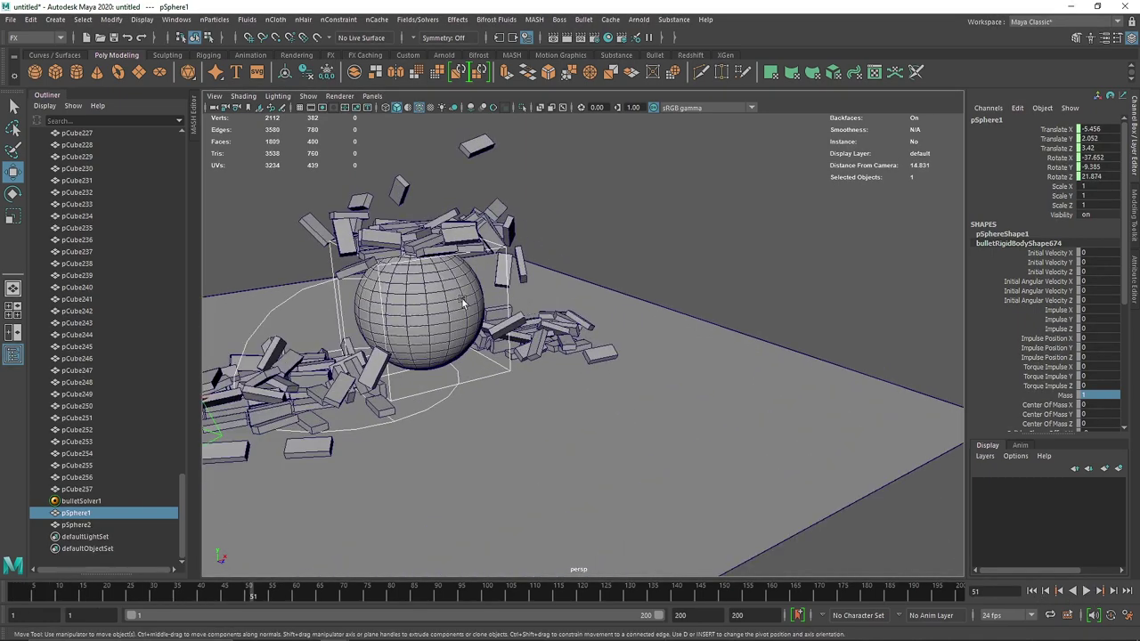
Inspect the large sphere and the small sphere in turn to compare their rigid body masses
{"action": "left_click_drag", "start_coordinate": [466, 300], "coordinate": [436, 294], "text": "alt"}
{"action": "left_click", "coordinate": [436, 294]}
{"action": "middle_click_drag", "start_coordinate": [436, 294], "coordinate": [532, 358], "text": "alt"}
{"action": "left_click_drag", "start_coordinate": [533, 358], "coordinate": [613, 380], "text": "alt"}
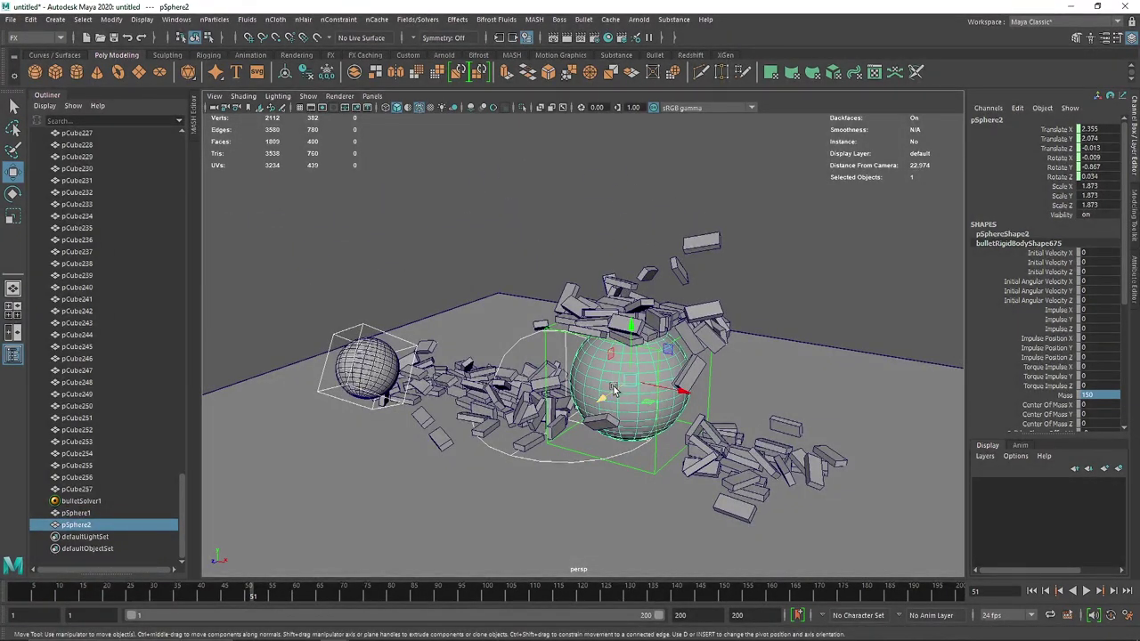
{"action": "left_click", "coordinate": [371, 367]}
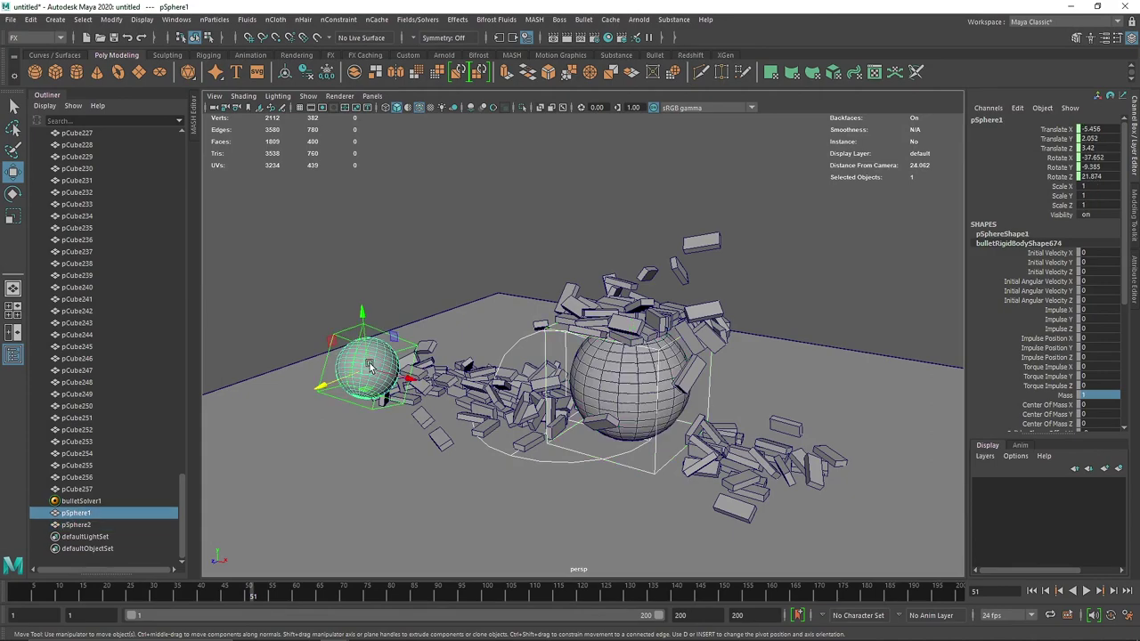
Play the simulation from the first frame, watch the bricks and spheres settle, and stop it at frame 145
{"action": "left_click", "coordinate": [1045, 590]}
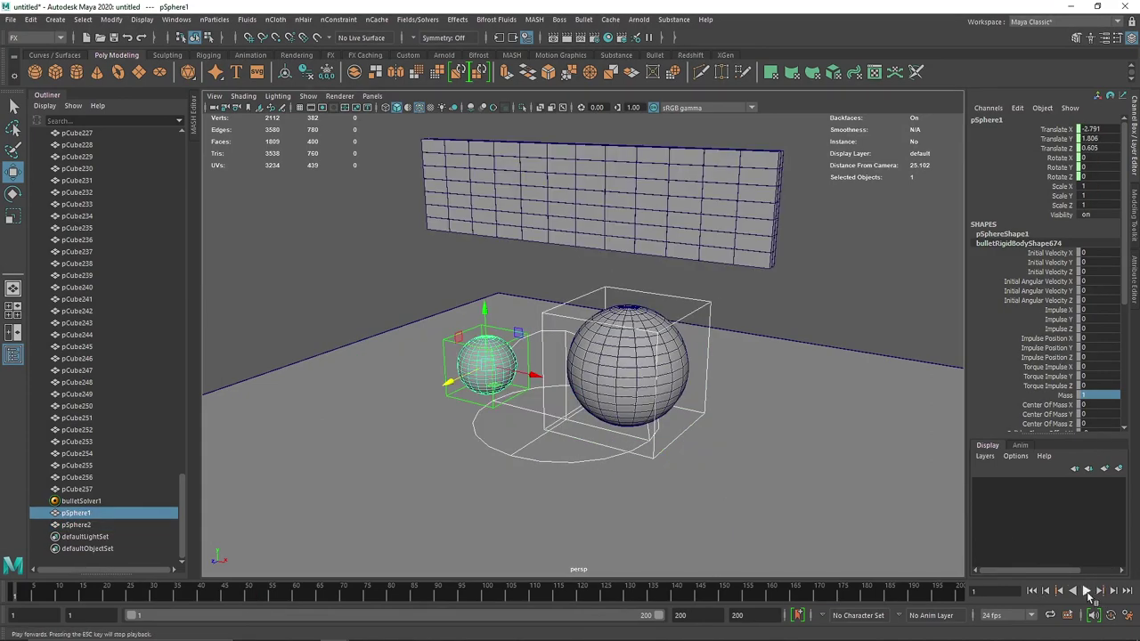
{"action": "left_click", "coordinate": [1086, 590]}
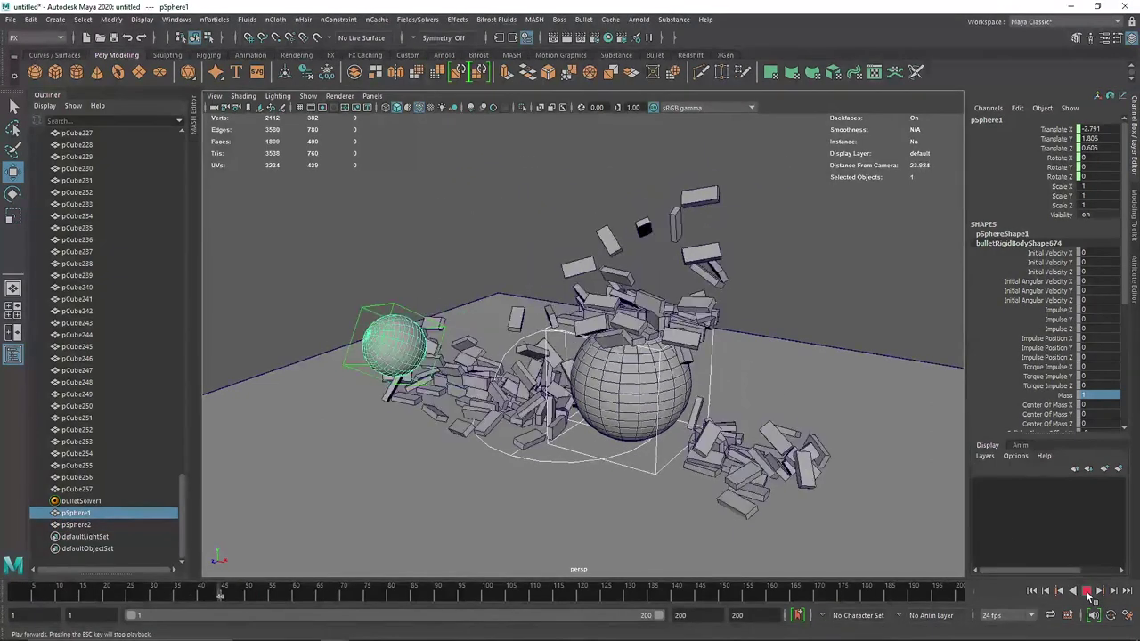
{"action": "scroll", "coordinate": [336, 427], "scroll_direction": "down", "scroll_amount": 3}
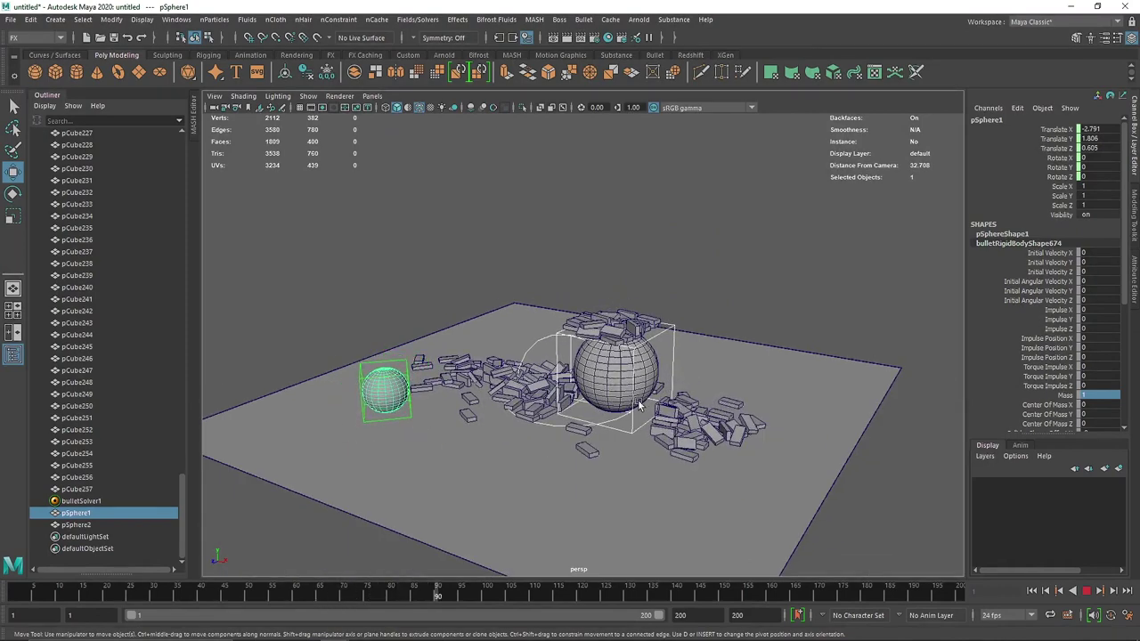
{"action": "left_click_drag", "start_coordinate": [686, 374], "coordinate": [611, 412], "text": "alt"}
{"action": "left_click", "coordinate": [834, 208]}
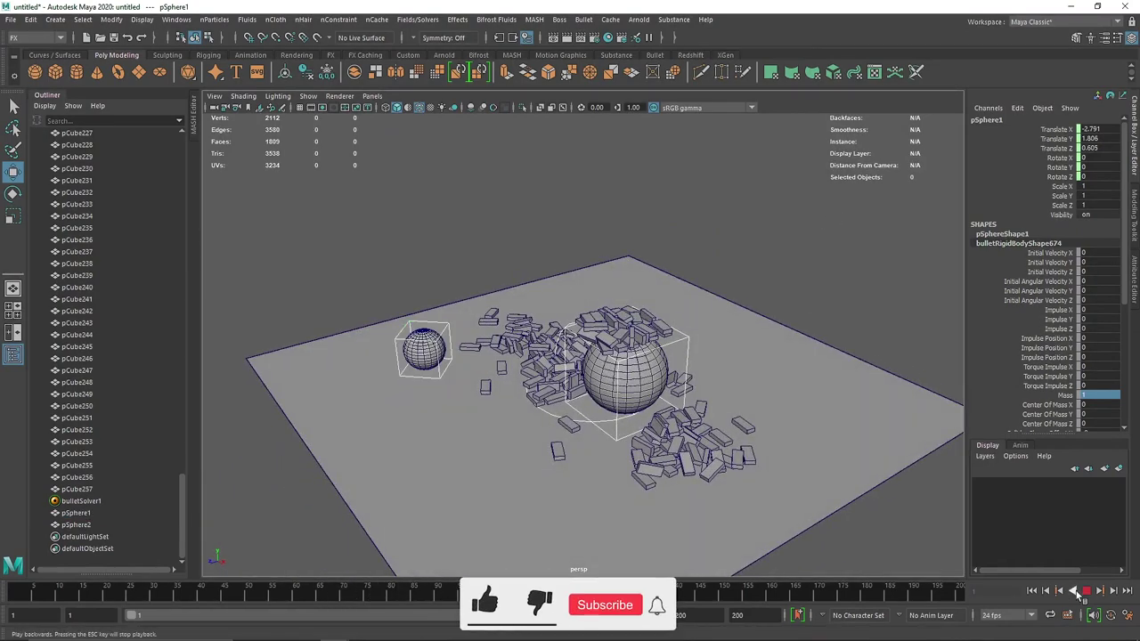
{"action": "left_click", "coordinate": [1085, 591]}
Examine from several angles how the settled bricks rest on the large sphere's box-shaped collider
{"action": "left_click", "coordinate": [636, 415]}
{"action": "scroll", "coordinate": [636, 415], "scroll_direction": "up", "scroll_amount": 5}
{"action": "left_click_drag", "start_coordinate": [636, 415], "coordinate": [662, 365], "text": "alt"}
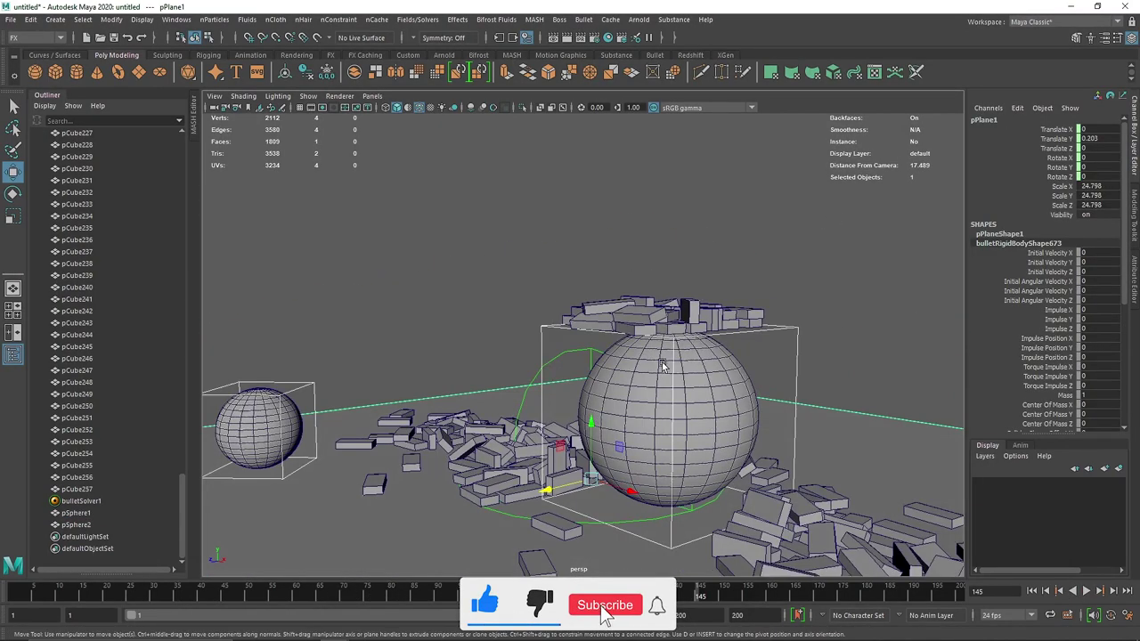
{"action": "left_click", "coordinate": [772, 262]}
{"action": "left_click_drag", "start_coordinate": [772, 262], "coordinate": [504, 398], "text": "alt"}
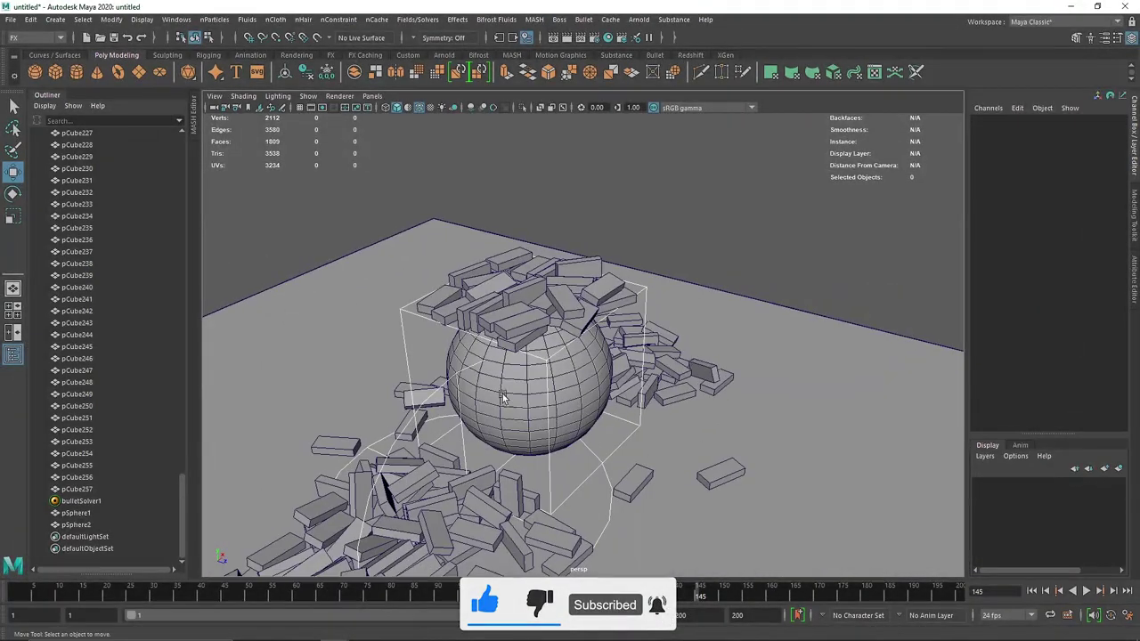
Set the large sphere's rigid body collider shape type to sphere and return to the first frame
{"action": "left_click", "coordinate": [76, 525]}
{"action": "key", "text": "ctrl+a"}
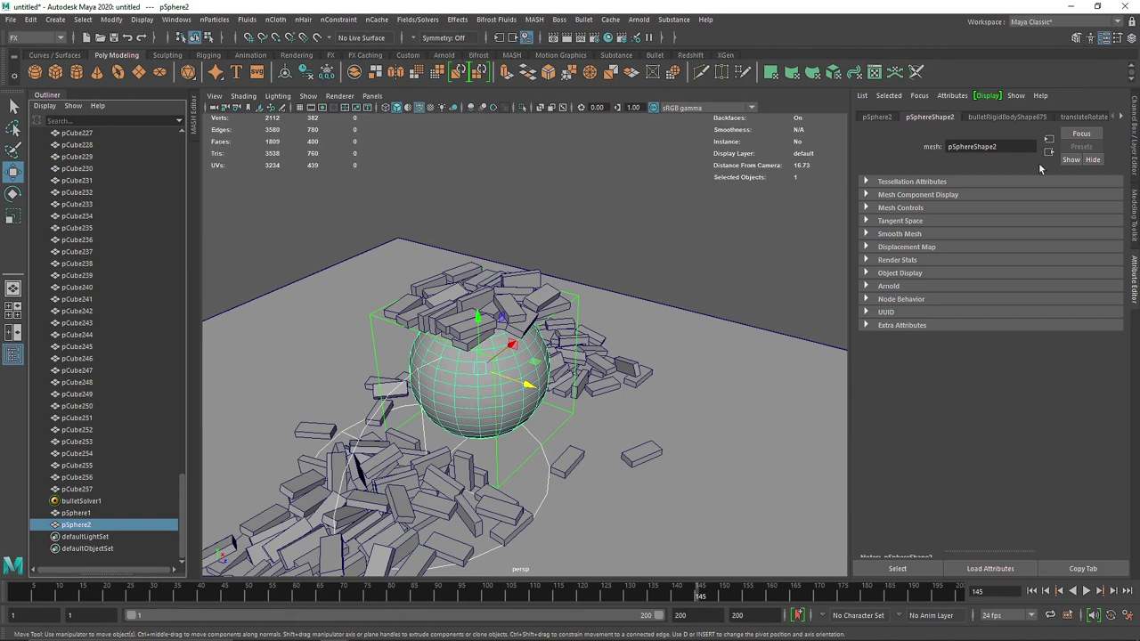
{"action": "left_click", "coordinate": [1008, 117]}
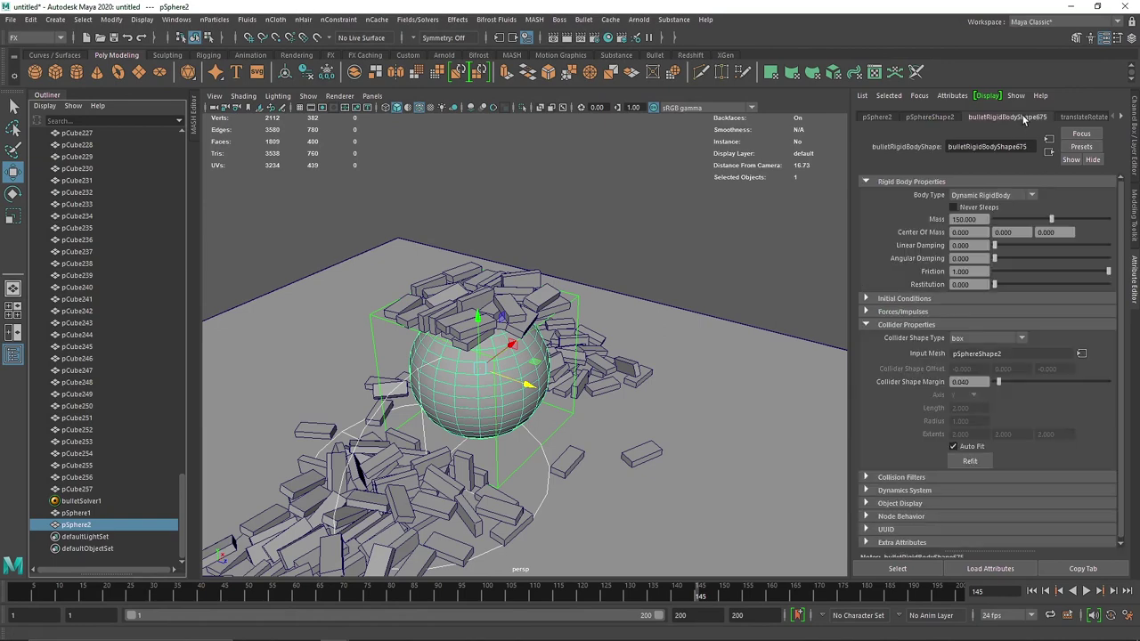
{"action": "left_click", "coordinate": [969, 338]}
{"action": "left_click", "coordinate": [966, 360]}
{"action": "scroll", "coordinate": [559, 383], "scroll_direction": "down", "scroll_amount": 4}
{"action": "left_click_drag", "start_coordinate": [559, 383], "coordinate": [659, 385], "text": "alt"}
{"action": "left_click", "coordinate": [1031, 590]}
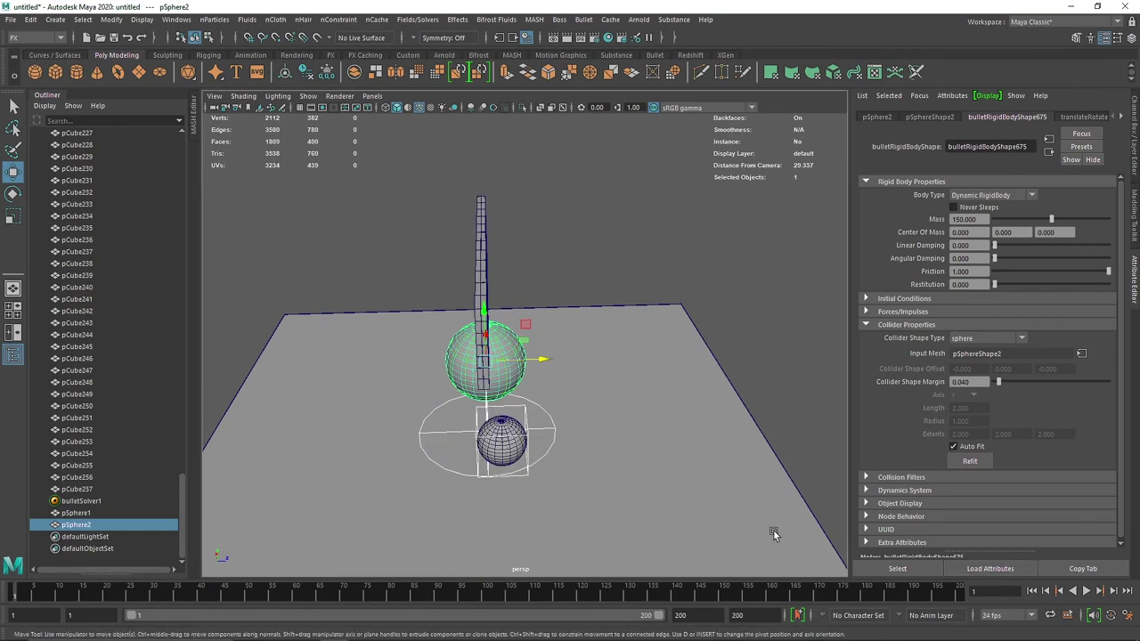
Set the small sphere's rigid body collider shape type to sphere
{"action": "left_click", "coordinate": [78, 514]}
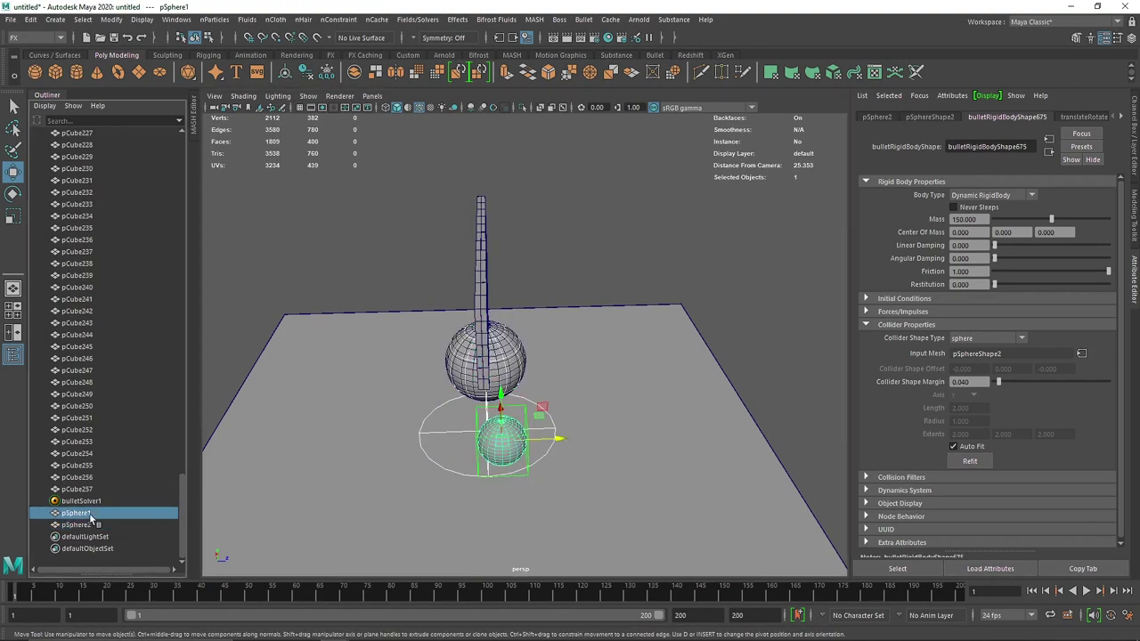
{"action": "left_click", "coordinate": [990, 337]}
{"action": "left_click", "coordinate": [984, 356]}
Play the simulation with the sphere colliders, stop at frame 50 to examine the bricks, and return to the first frame
{"action": "left_click_drag", "start_coordinate": [517, 374], "coordinate": [784, 358], "text": "alt"}
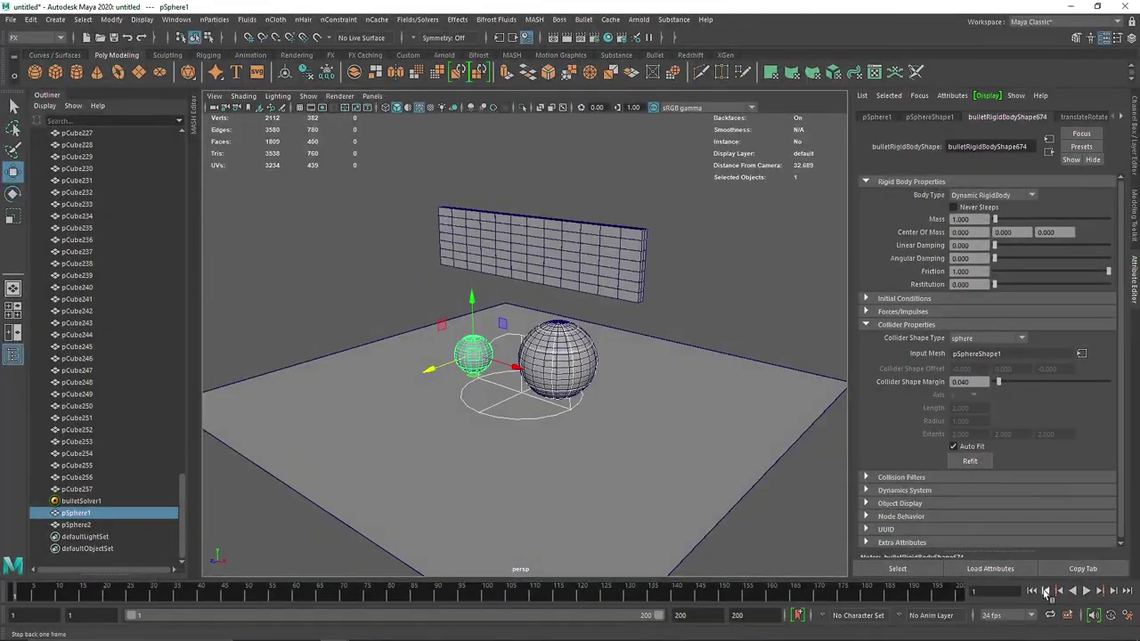
{"action": "left_click", "coordinate": [1087, 591]}
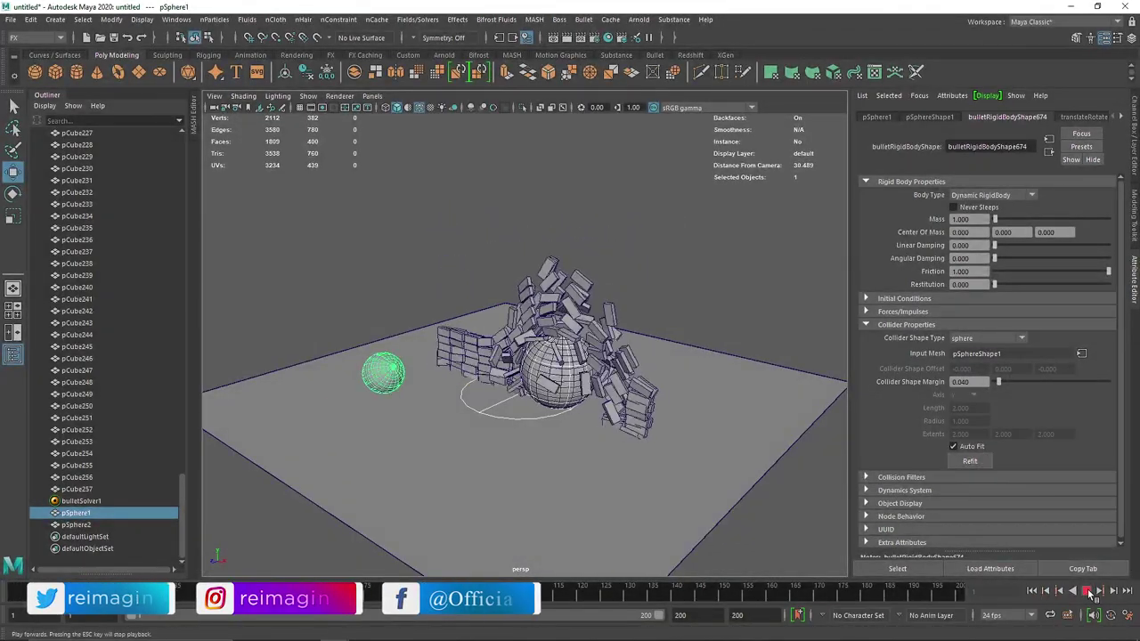
{"action": "left_click", "coordinate": [1088, 592]}
{"action": "mouse_move", "coordinate": [783, 411]}
{"action": "left_mouse_down", "text": "alt"}
{"action": "mouse_move", "coordinate": [399, 408]}
{"action": "mouse_move", "coordinate": [793, 419]}
{"action": "left_mouse_up", "text": "alt"}
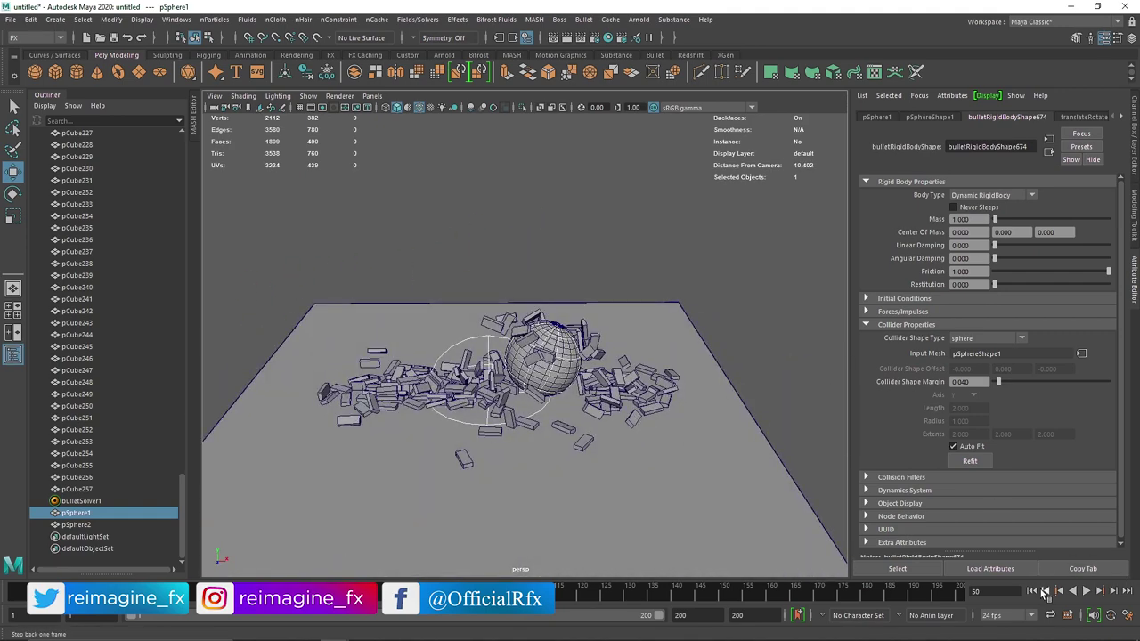
{"action": "left_click", "coordinate": [1032, 591]}
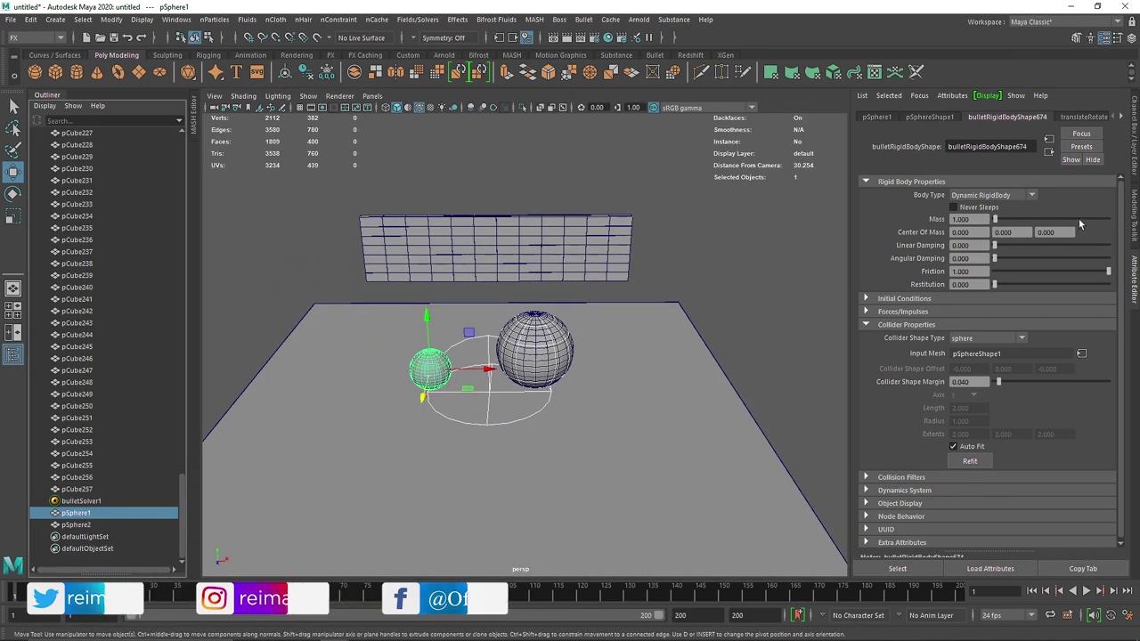
Set the small sphere's mass to 60 and play the simulation from different angles, stopping it at frame 84
{"action": "key", "text": "ctrl+a"}
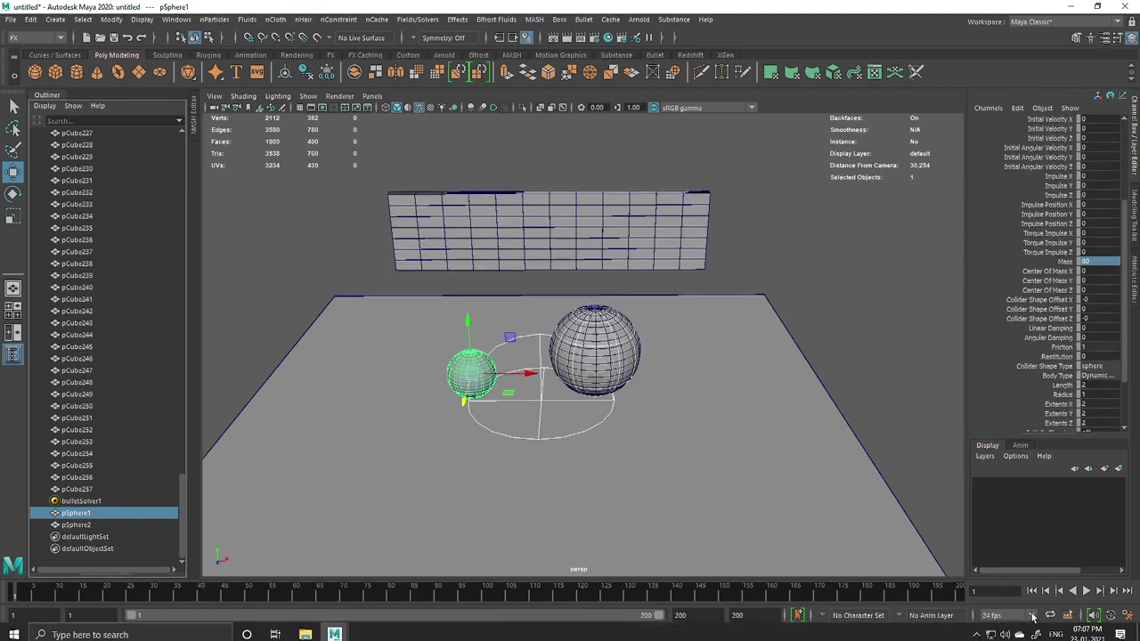
{"action": "left_click", "coordinate": [1086, 590]}
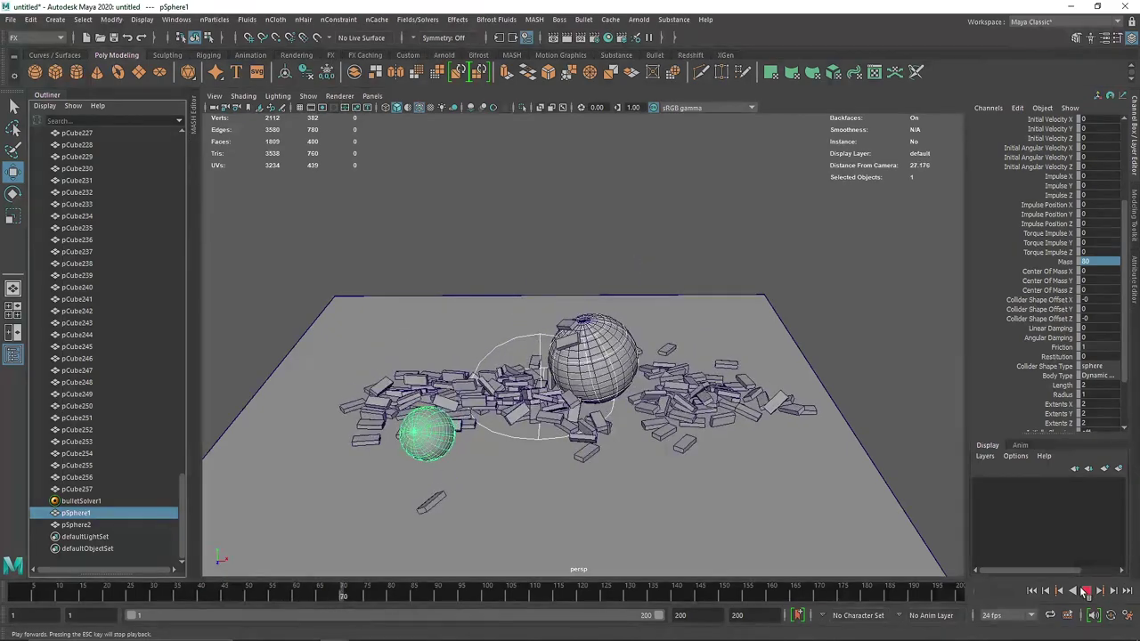
{"action": "left_click", "coordinate": [821, 392]}
{"action": "left_click_drag", "start_coordinate": [805, 372], "coordinate": [650, 344], "text": "alt"}
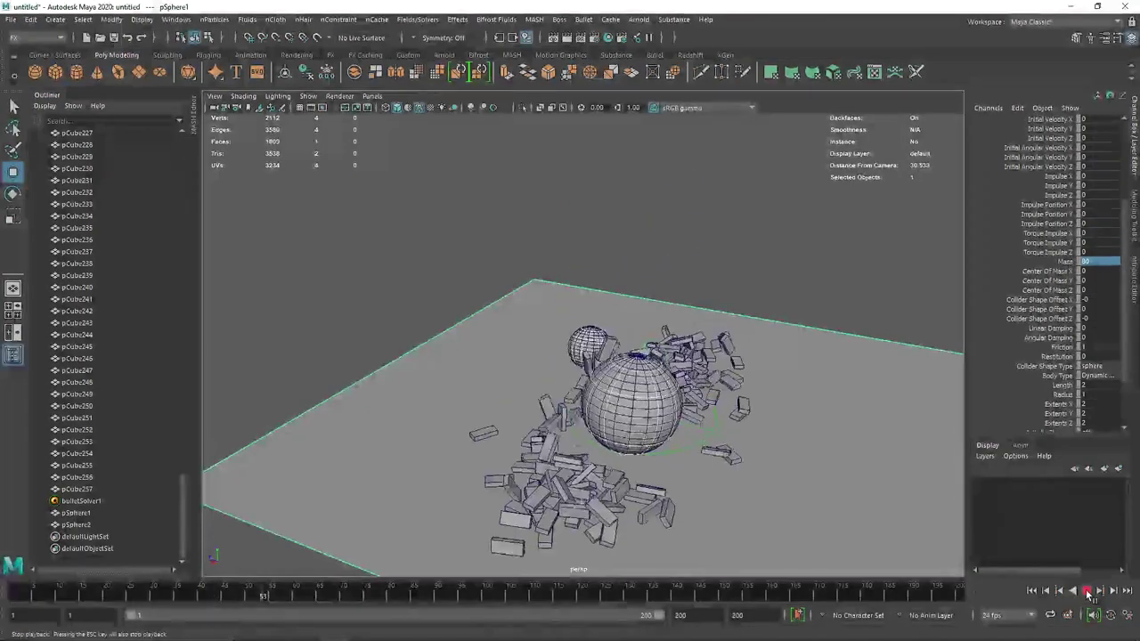
{"action": "left_click", "coordinate": [1088, 592]}
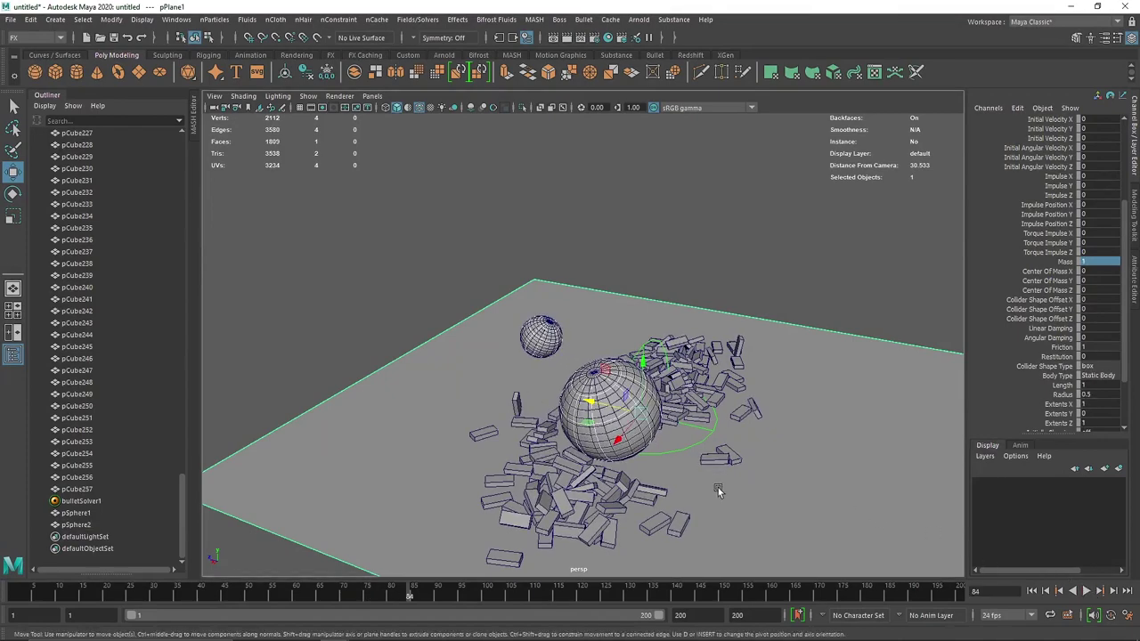
Look over the scattered bricks and both spheres, and locate the first bricks in the scene's object list
{"action": "left_click_drag", "start_coordinate": [532, 429], "coordinate": [586, 448], "text": "alt"}
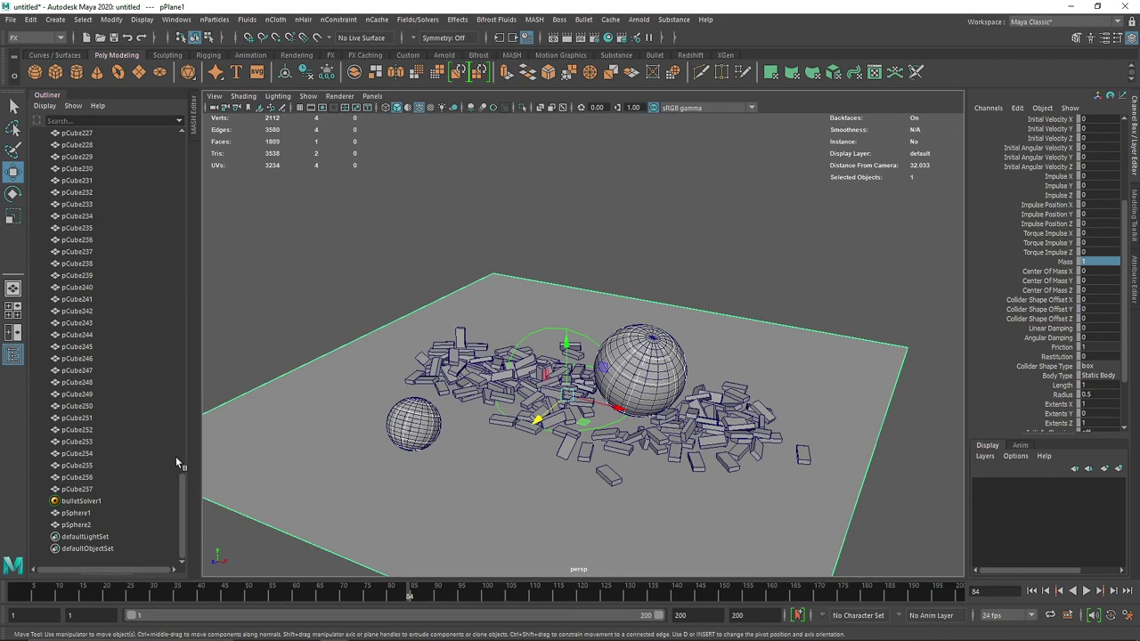
{"action": "left_click_drag", "start_coordinate": [181, 486], "coordinate": [210, 124]}
{"action": "scroll", "coordinate": [537, 385], "scroll_direction": "down", "scroll_amount": 2}
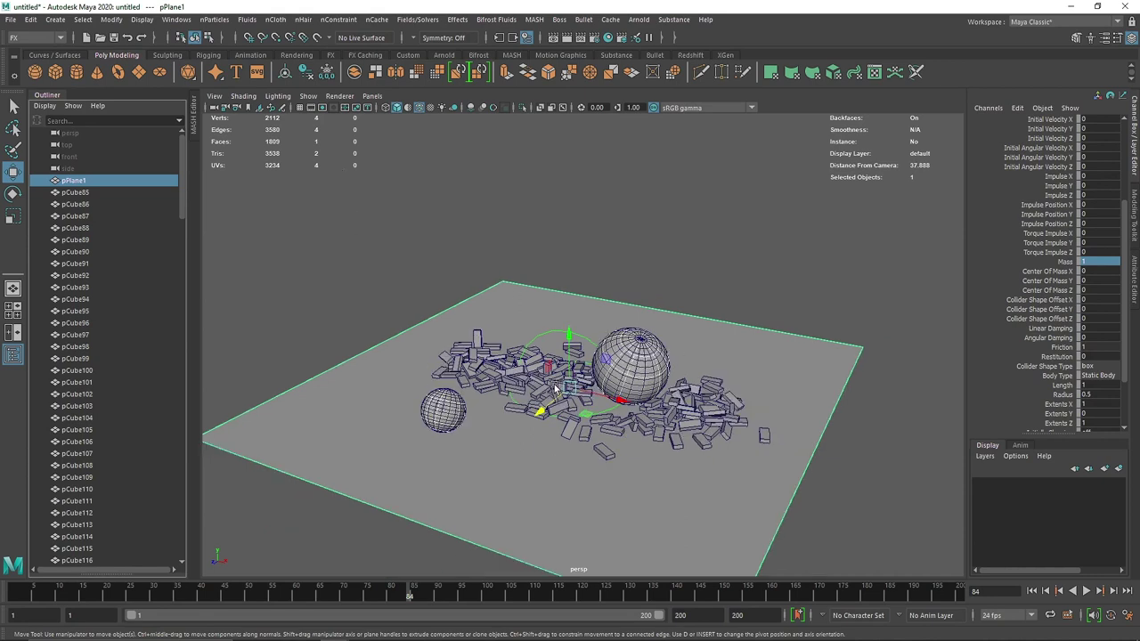